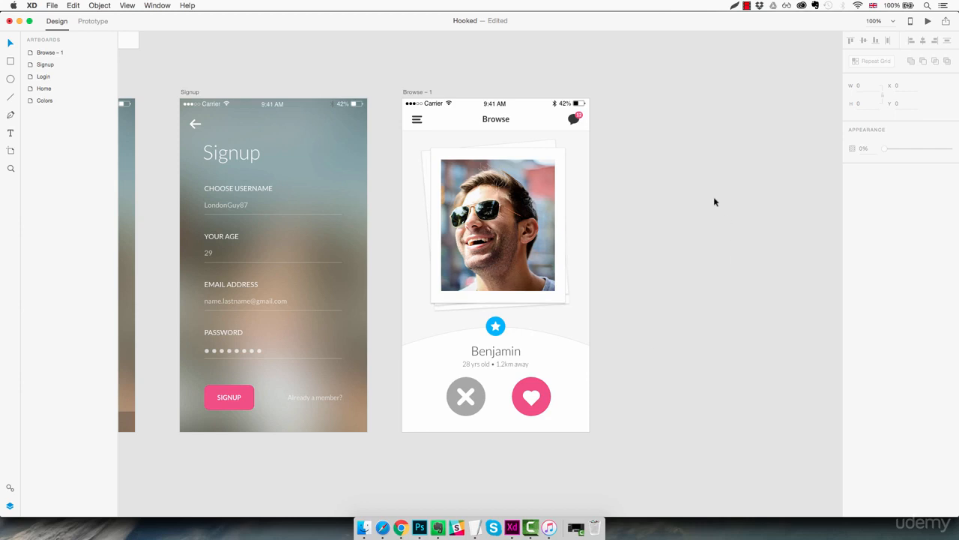
# Step: Delete the Browse – 1 artboard and place a new iPhone 6/7 artboard below the Home artboard
pyautogui.click(425, 90)
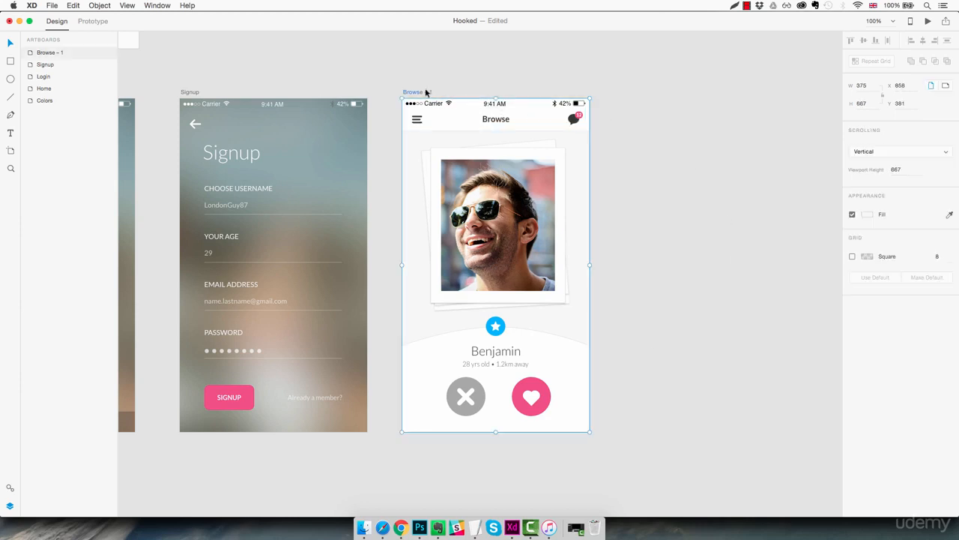
pyautogui.press('Delete')
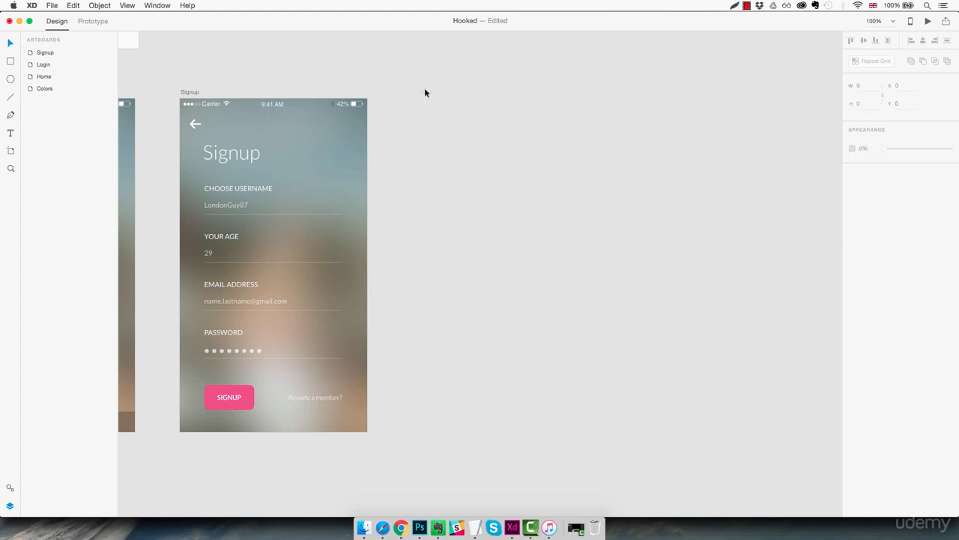
pyautogui.moveTo(443, 203); pyautogui.dragTo(704, 183)
pyautogui.moveTo(260, 262); pyautogui.dragTo(508, 246)
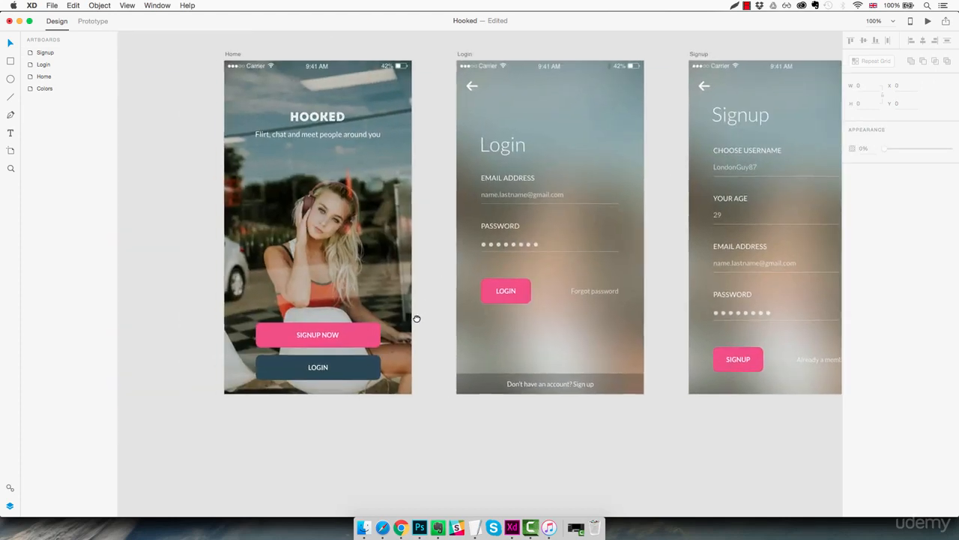
pyautogui.moveTo(417, 318); pyautogui.dragTo(442, 249)
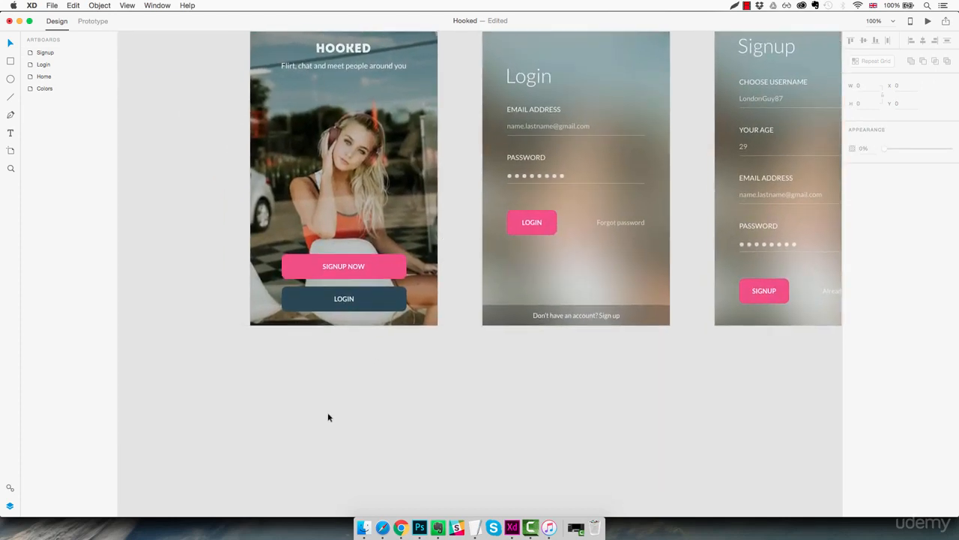
pyautogui.press('a')
pyautogui.click(251, 351)
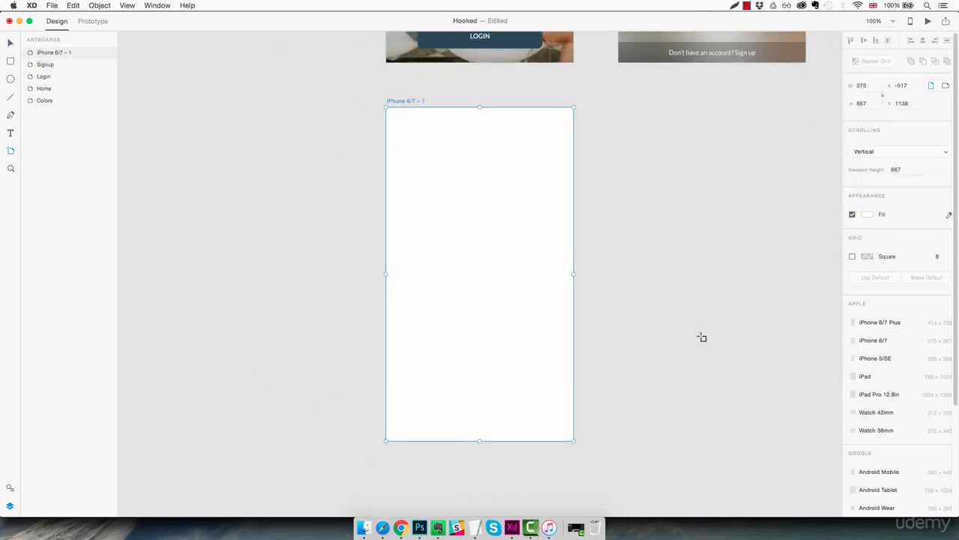
# Step: Fill the new iPhone 6/7 artboard with the saved light grey swatch #F8F8F8 and deselect it
pyautogui.click(868, 215)
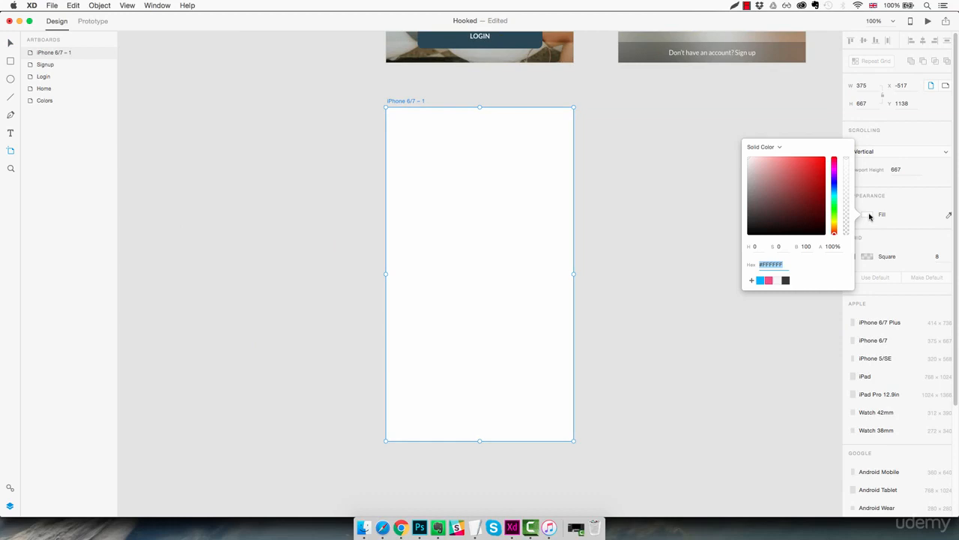
pyautogui.click(777, 281)
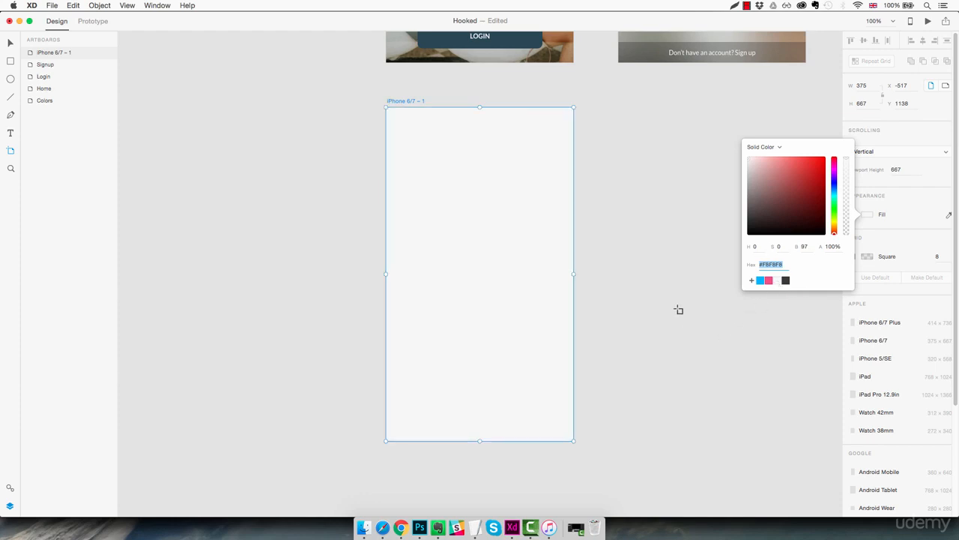
pyautogui.click(623, 262)
pyautogui.click(623, 261)
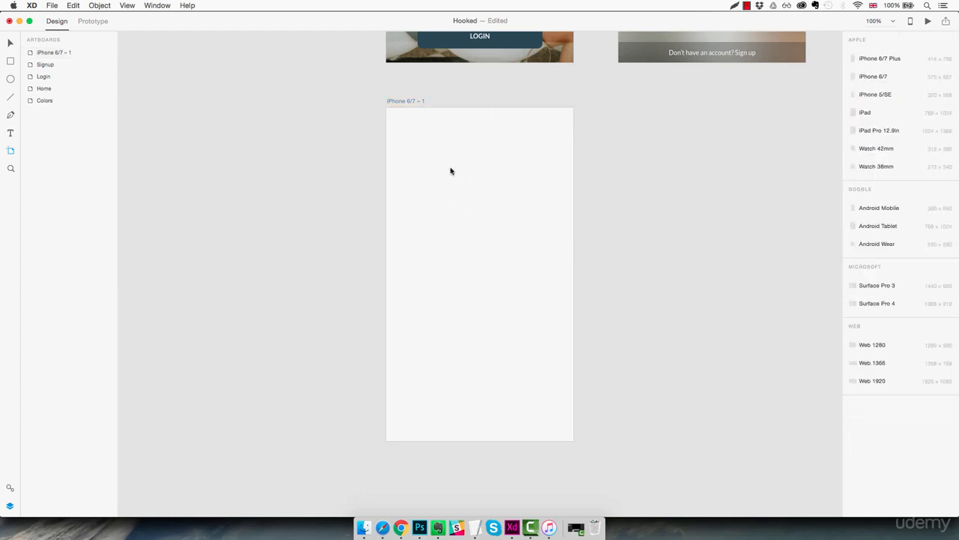
# Step: Draw a white header rectangle 375 px wide along the new artboard's top edge and set its height to 64
pyautogui.press('r')
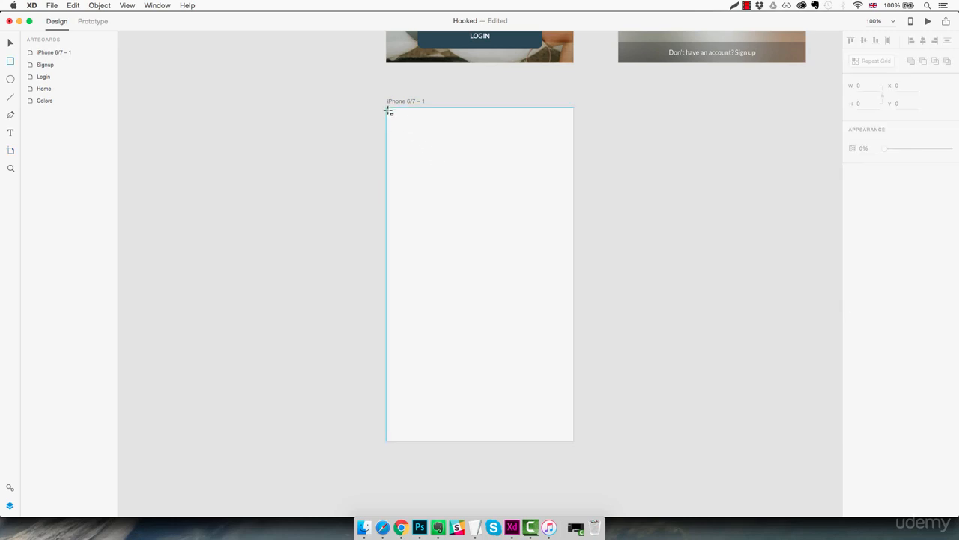
pyautogui.moveTo(388, 109)
pyautogui.mouseDown()
pyautogui.moveTo(430, 140)
pyautogui.moveTo(482, 154)
pyautogui.moveTo(574, 158)
pyautogui.moveTo(573, 142)
pyautogui.mouseUp()
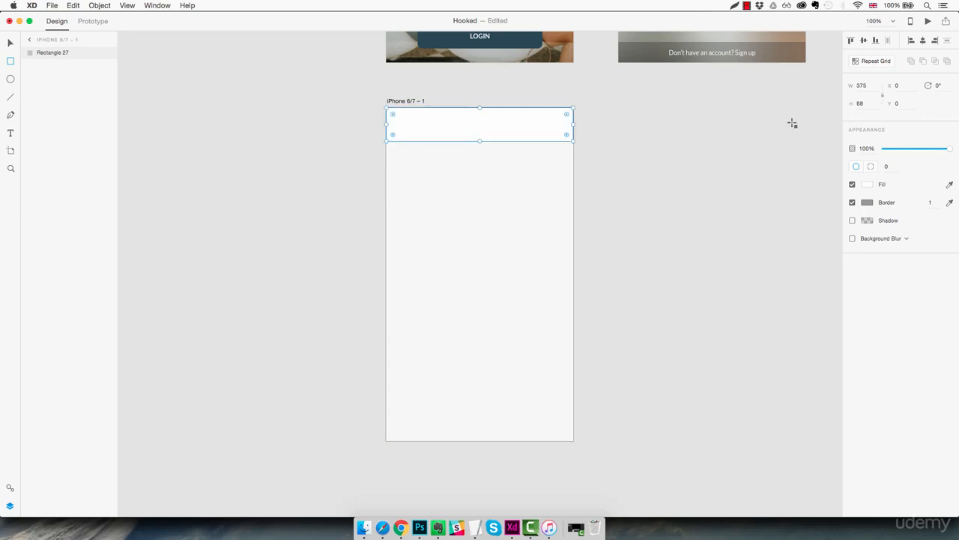
pyautogui.click(861, 104)
pyautogui.press('Down')
pyautogui.press('Up')
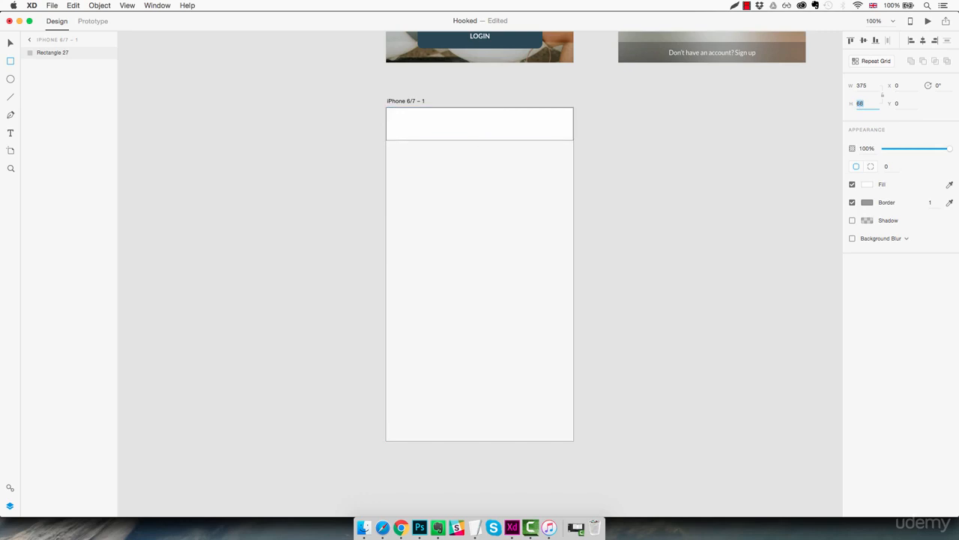
pyautogui.press('Down')
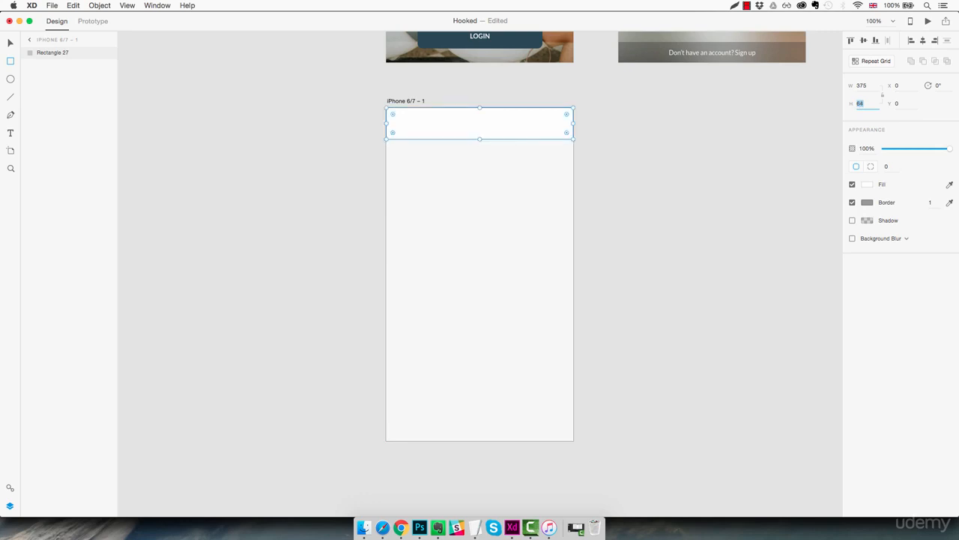
pyautogui.press('Return')
# Step: Remove the header rectangle's border and give it a shadow with Y offset 0 and blur 2
pyautogui.click(852, 203)
pyautogui.click(853, 221)
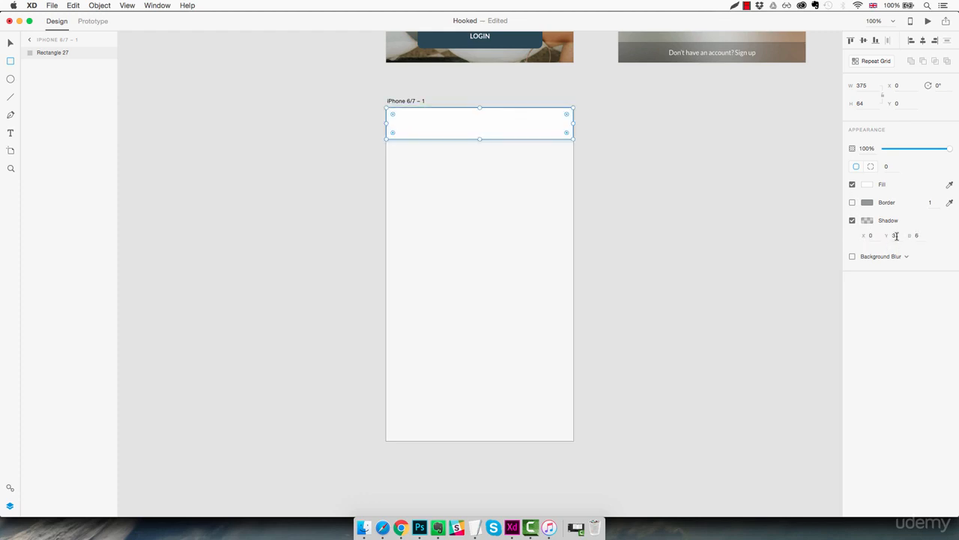
pyautogui.press('Down')
pyautogui.press('Down')
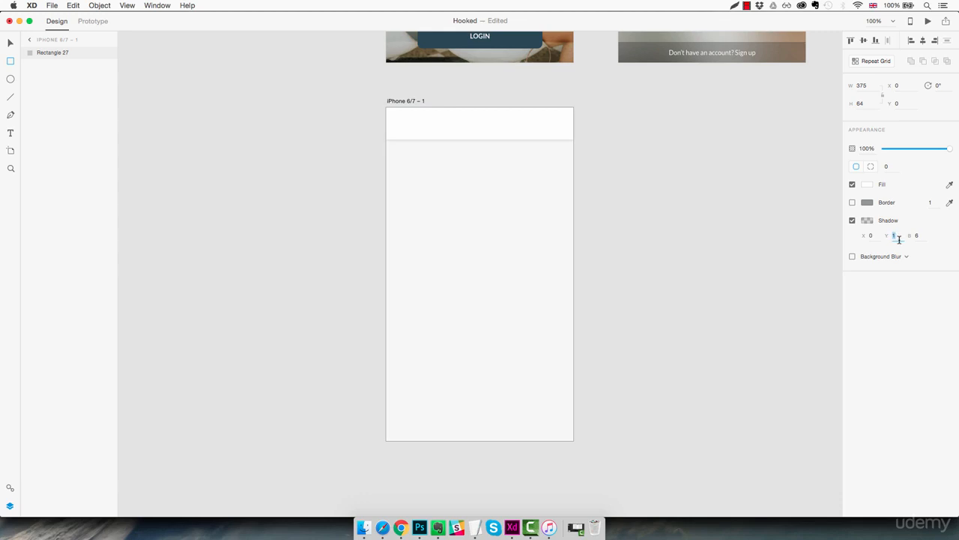
pyautogui.press('Down')
pyautogui.press('Tab')
pyautogui.press('Return')
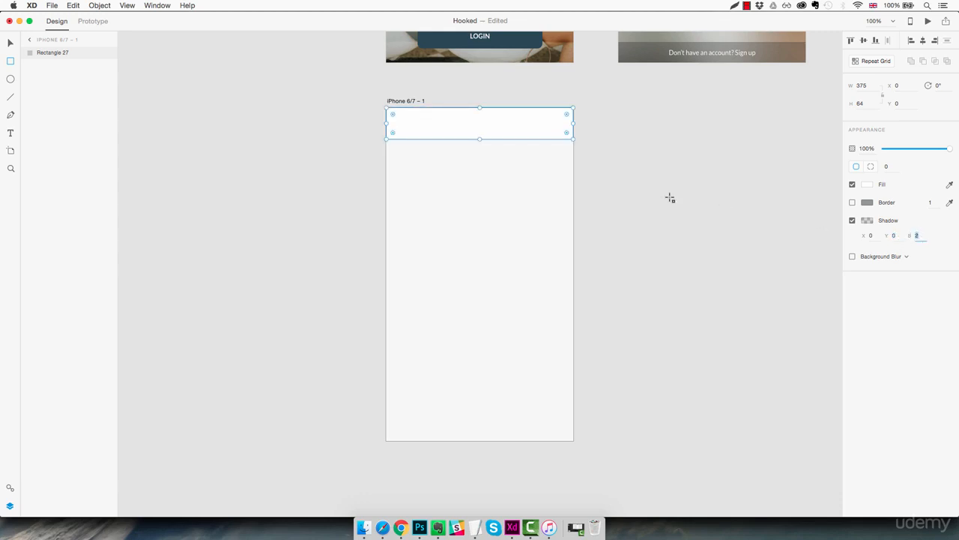
pyautogui.press('Escape')
# Step: Check the header's shadow up close, then lock the header rectangle in place
pyautogui.press('z')
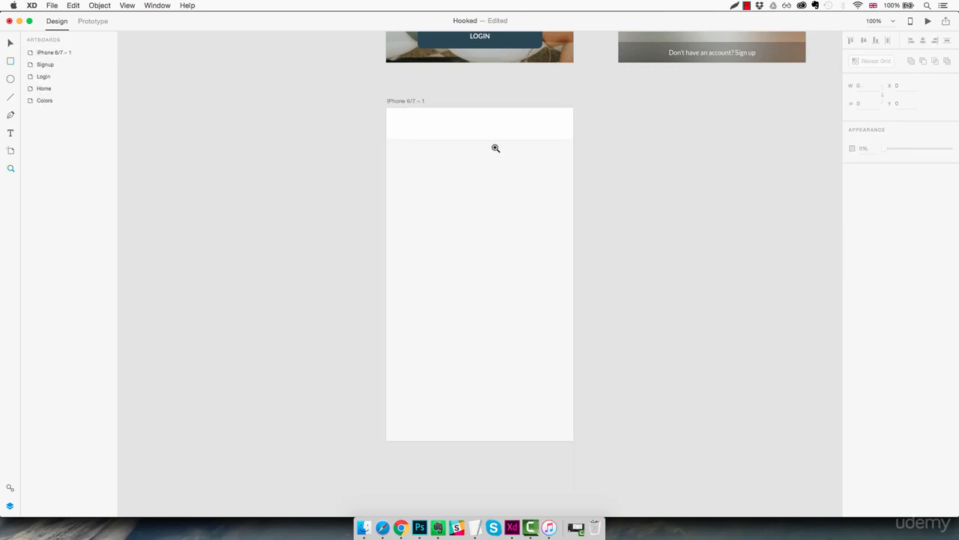
pyautogui.click(491, 145)
pyautogui.scroll(1, 491, 177)
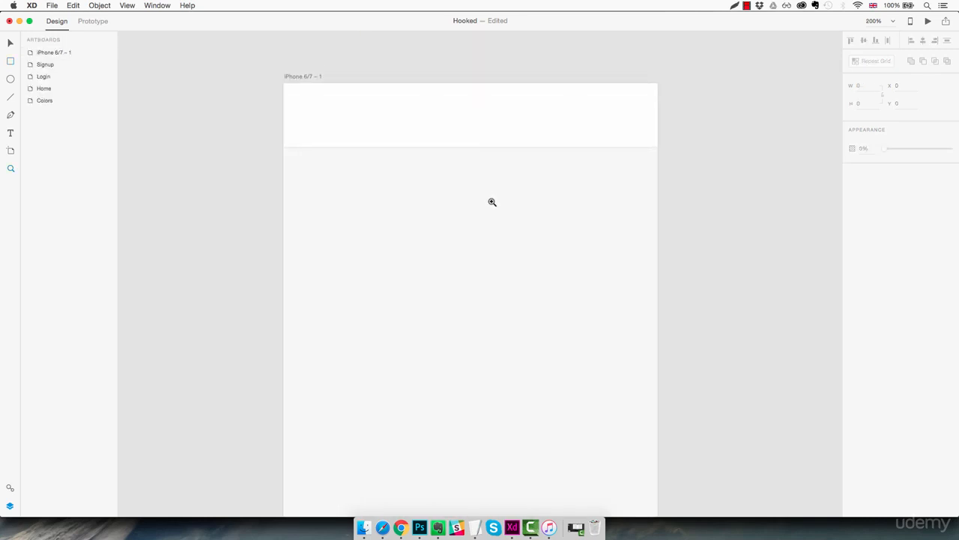
pyautogui.press('super+minus')
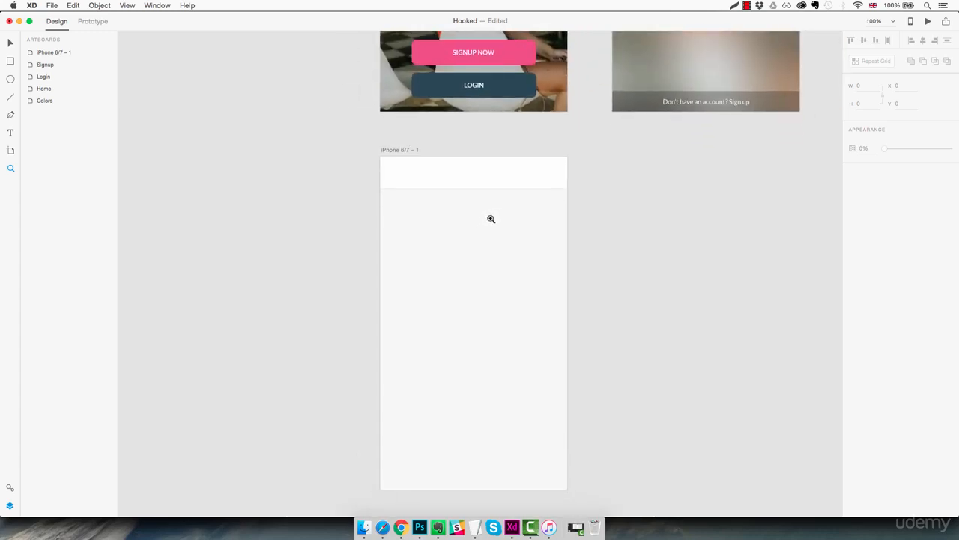
pyautogui.press('v')
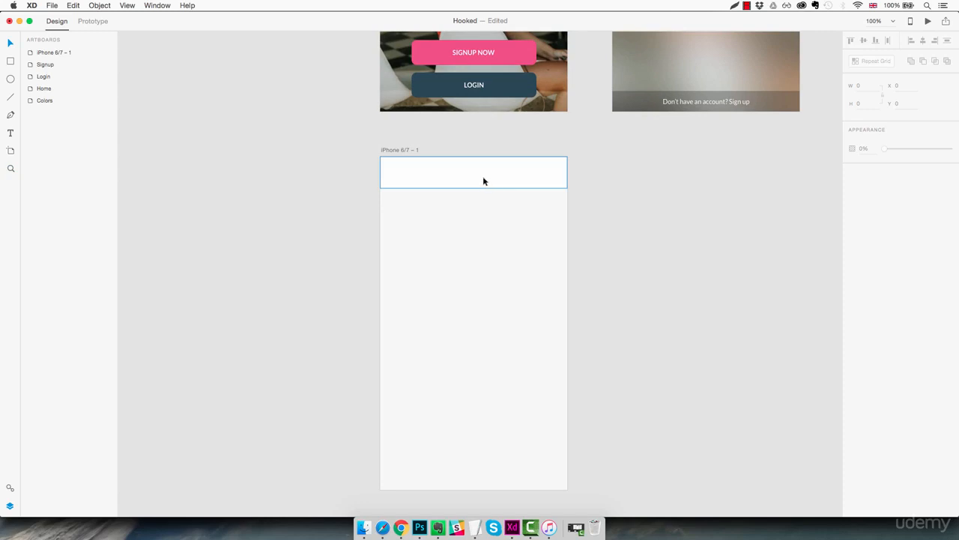
pyautogui.click(483, 177)
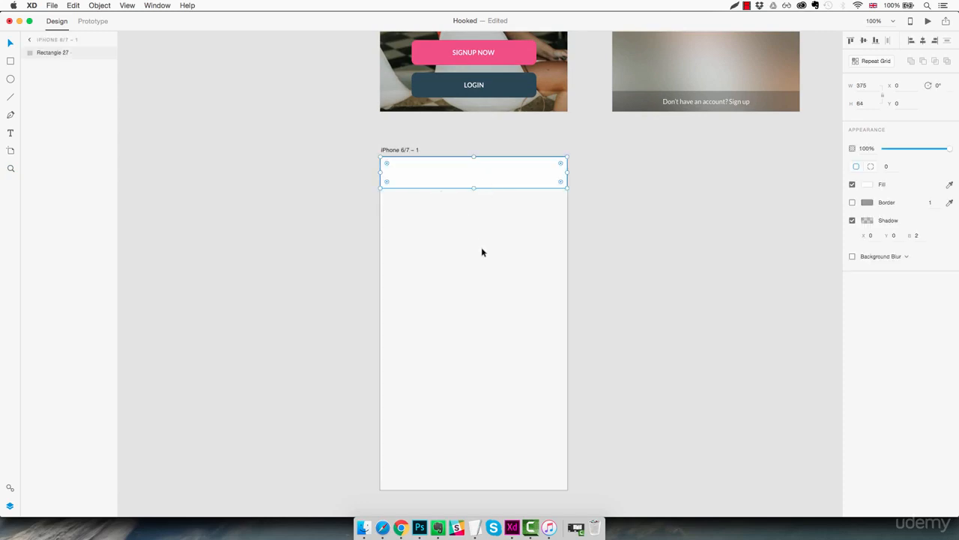
pyautogui.press('super+l')
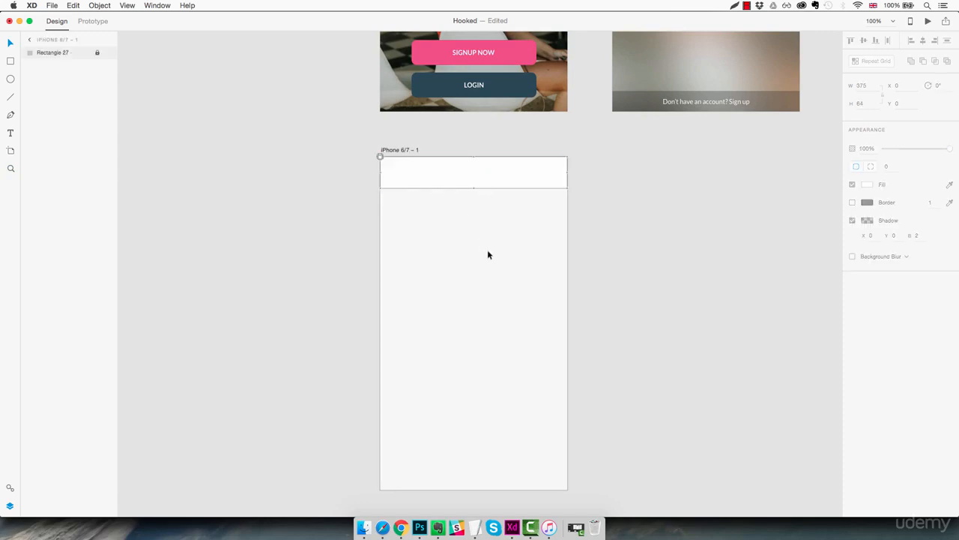
# Step: Open the Apple iOS UI kit as a source for the interface elements
pyautogui.click(52, 6)
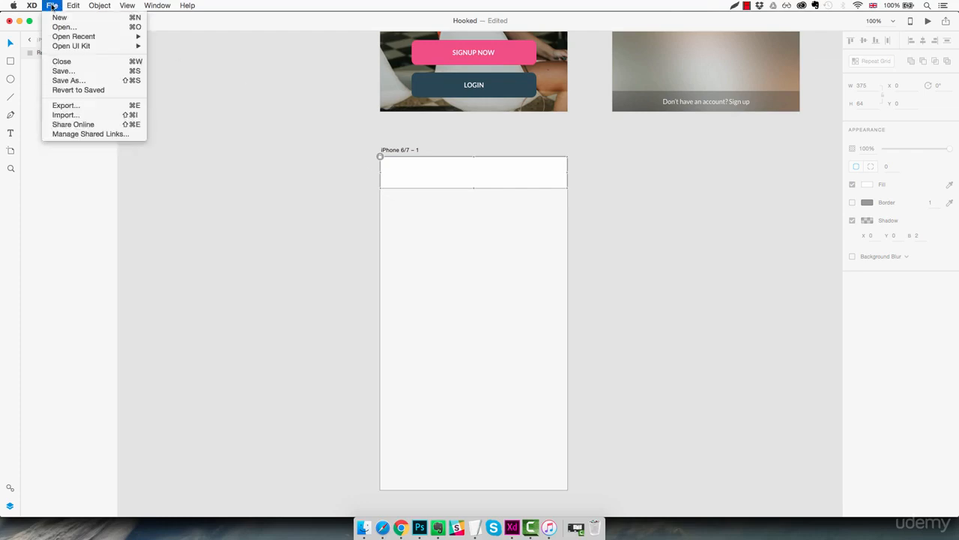
pyautogui.moveTo(124, 45)
pyautogui.click(162, 46)
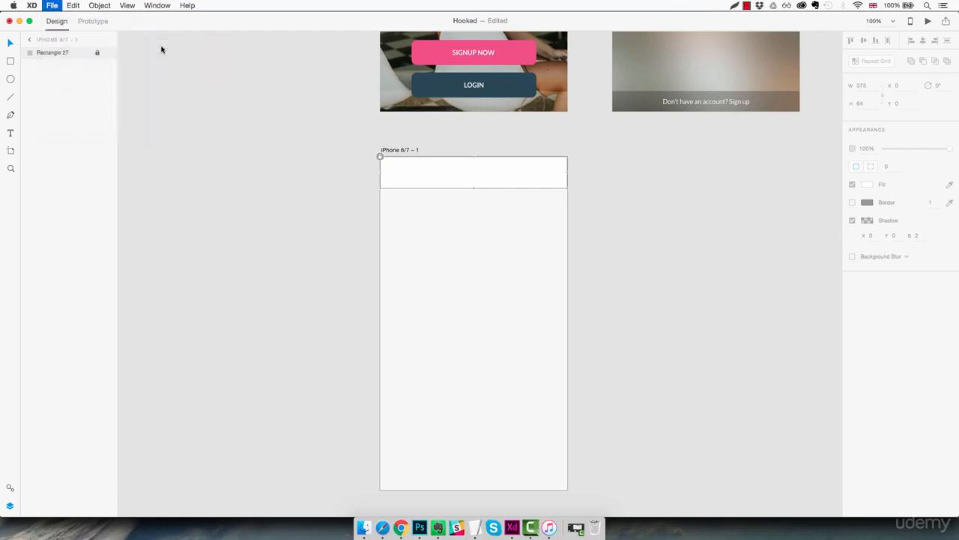
# Step: Copy the black status bar from the UI kit's Settings artboard into the header of the new Hooked artboard
pyautogui.press('z')
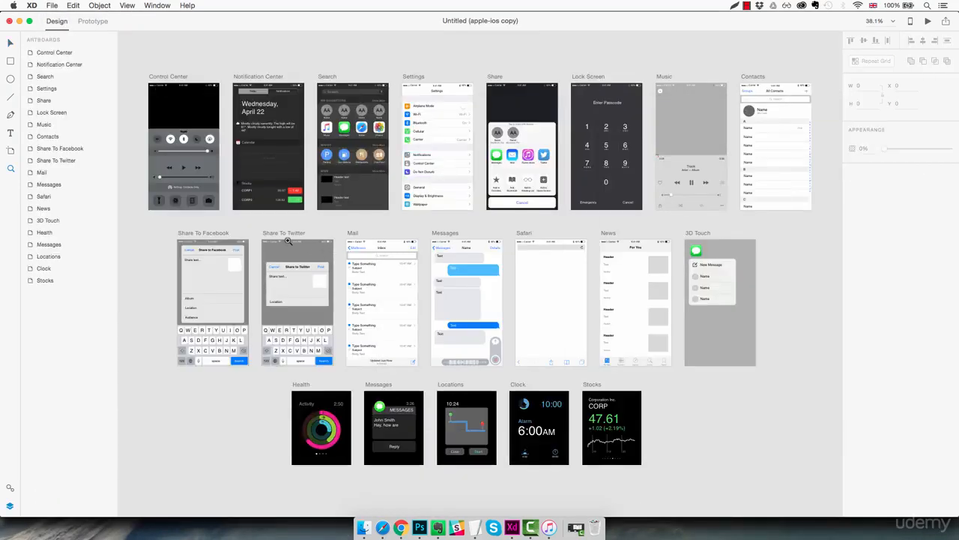
pyautogui.click(286, 238)
pyautogui.click(286, 238)
pyautogui.click(285, 238)
pyautogui.scroll(10, 351, 144)
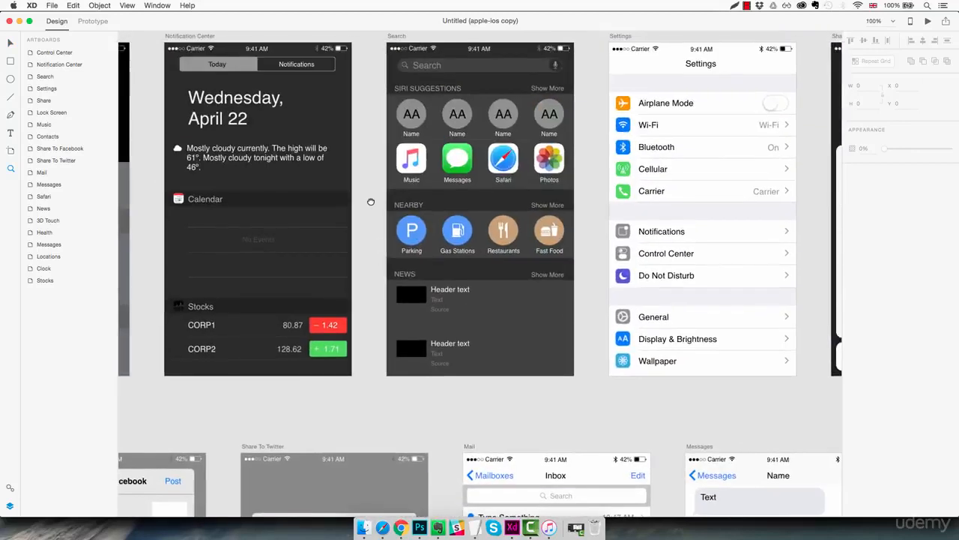
pyautogui.hscroll(10, 582, 263)
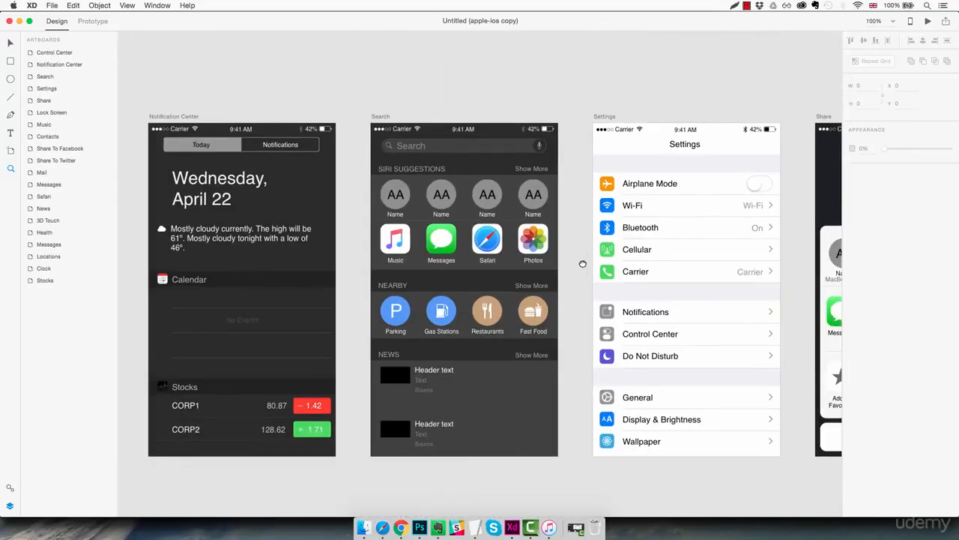
pyautogui.click(474, 148)
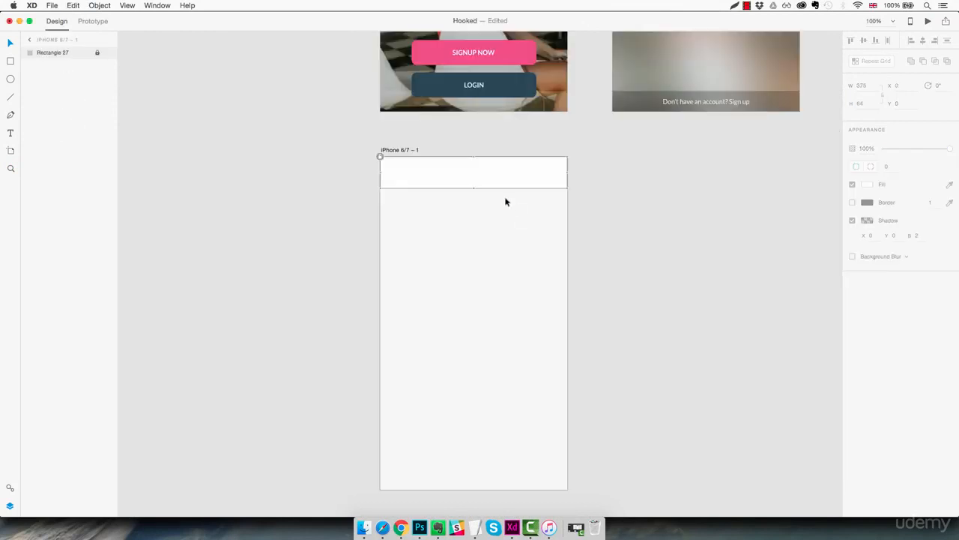
pyautogui.press('super+v')
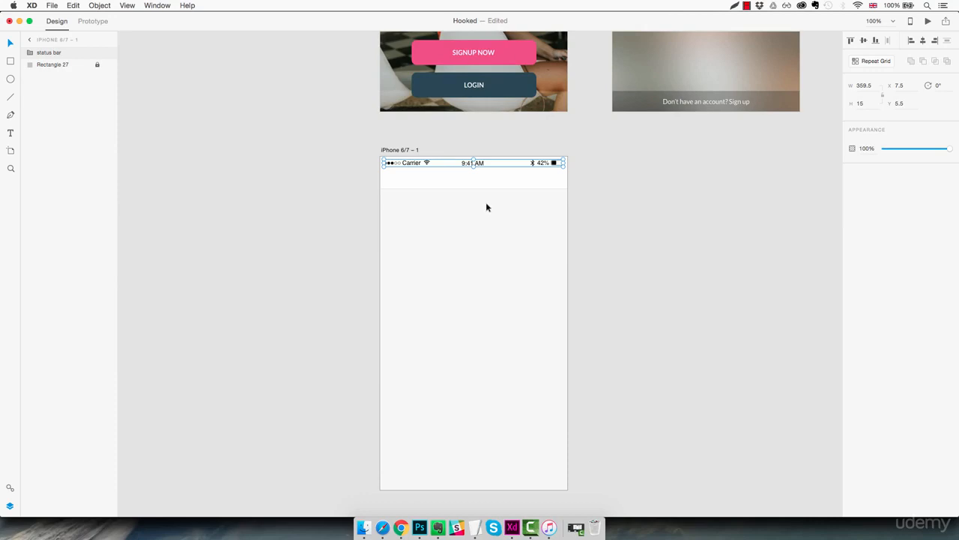
pyautogui.click(480, 238)
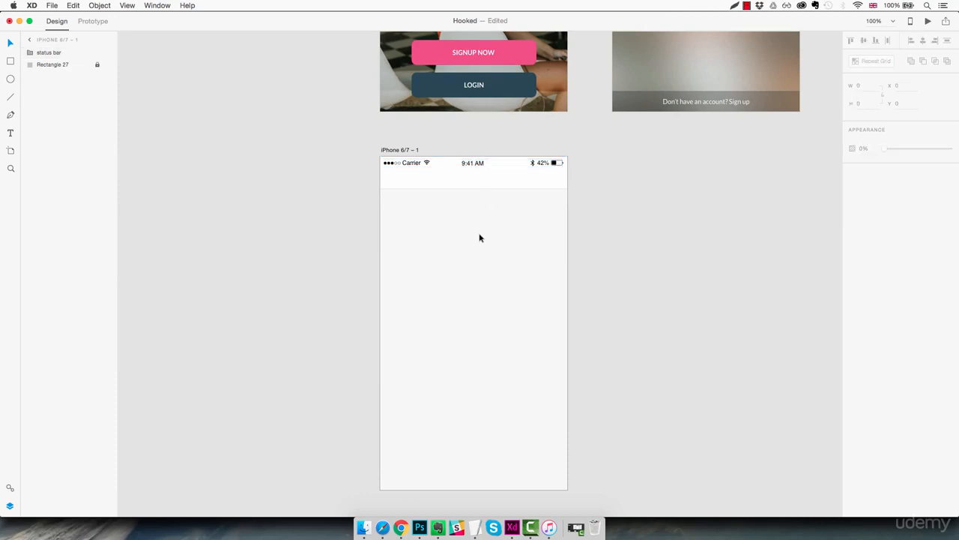
# Step: Draw a thin horizontal rectangle about 34 by 4 px just below the left part of the header
pyautogui.press('z')
pyautogui.click(422, 195)
pyautogui.click(422, 195)
pyautogui.click(421, 195)
pyautogui.moveTo(386, 165); pyautogui.dragTo(421, 248)
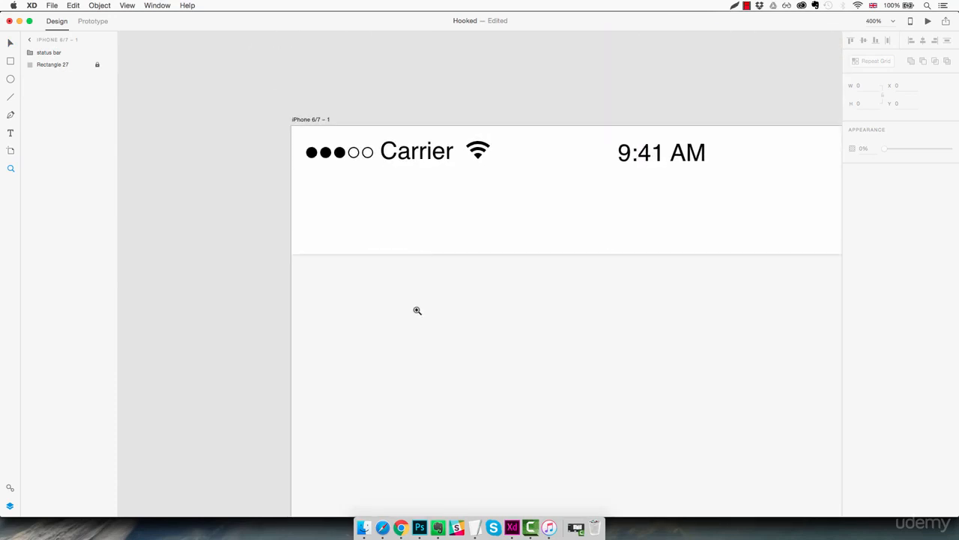
pyautogui.press('r')
pyautogui.moveTo(371, 300); pyautogui.dragTo(442, 309)
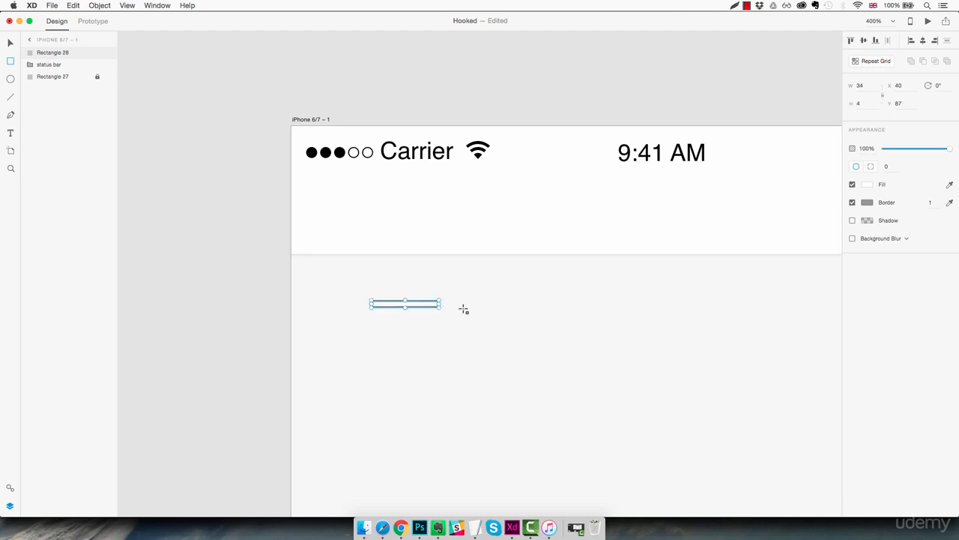
# Step: Resize the thin rectangle below the header to a width of 20 and a height of 3
pyautogui.click(860, 85)
pyautogui.press('Down')
pyautogui.press('Down')
pyautogui.press('Down')
pyautogui.press('Down')
pyautogui.press('Down')
pyautogui.press('Down')
pyautogui.press('Down')
pyautogui.press('Down')
pyautogui.press('Down')
pyautogui.press('Down')
pyautogui.press('Down')
pyautogui.press('Down')
pyautogui.press('Down')
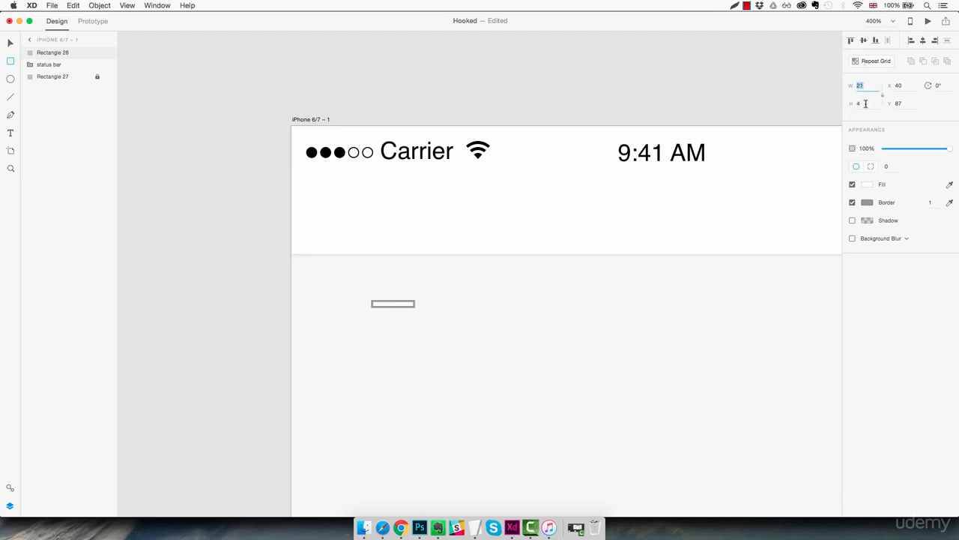
pyautogui.press('Tab')
pyautogui.press('Down')
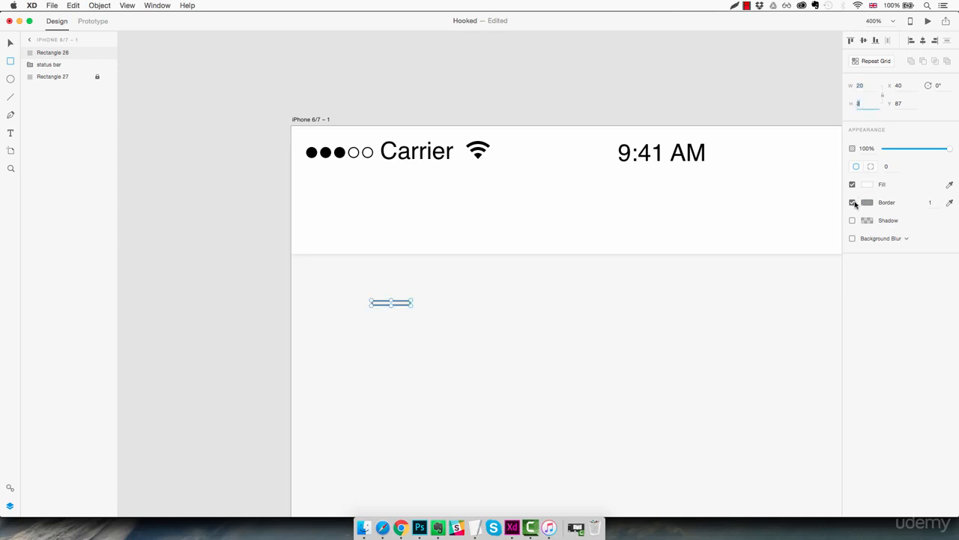
# Step: Remove the thin rectangle's border and fill it with the saved dark grey swatch #383838
pyautogui.click(852, 202)
pyautogui.click(867, 184)
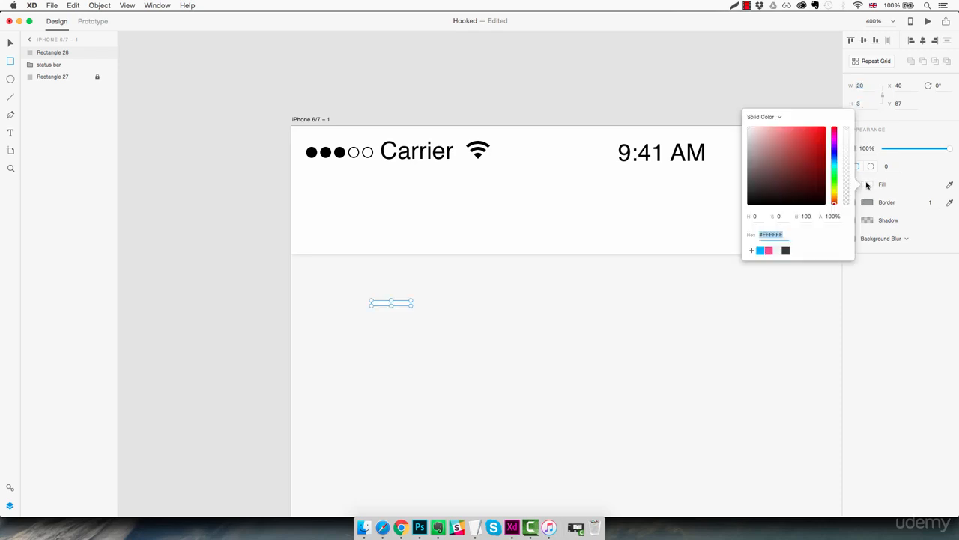
pyautogui.click(786, 250)
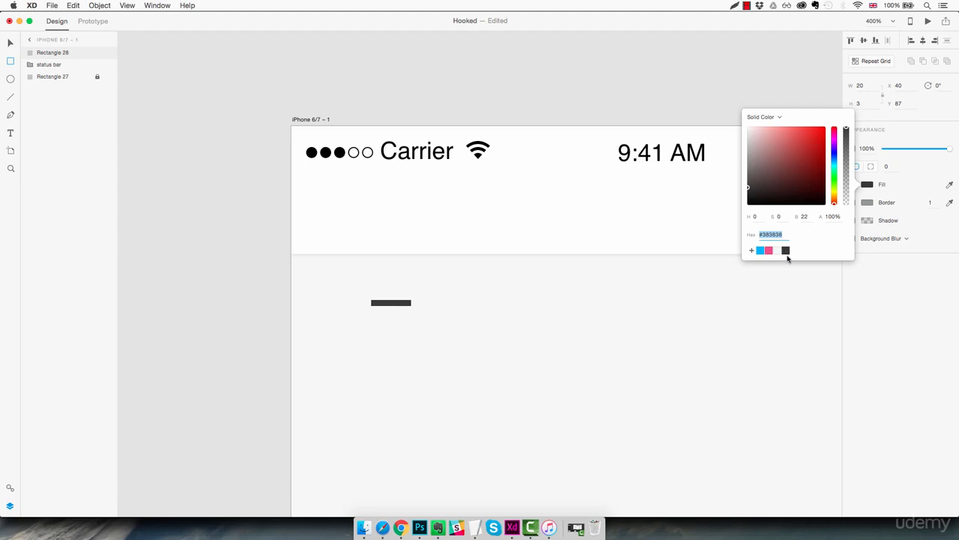
# Step: Round the corners of the dark grey bar below the header with a radius of 8
pyautogui.click(891, 166)
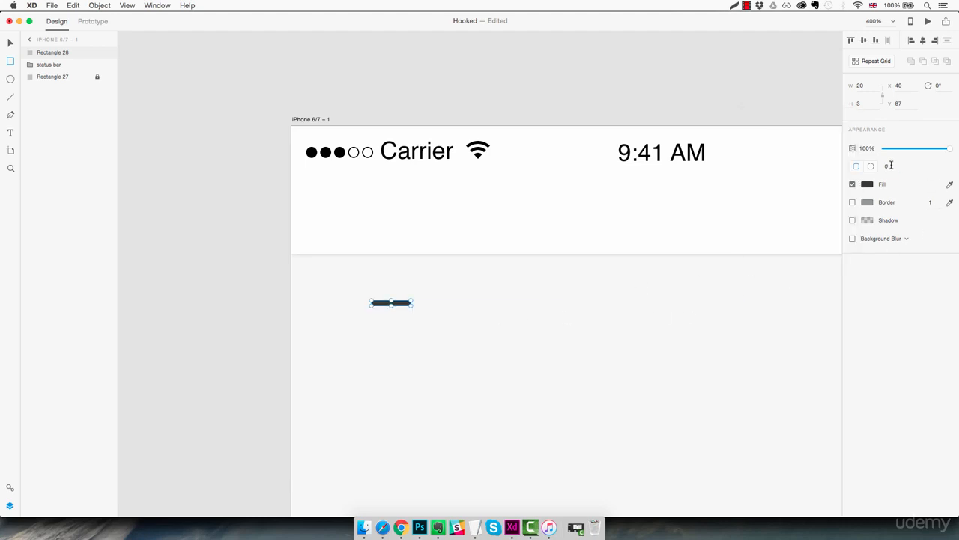
pyautogui.click(891, 166)
pyautogui.press('Up')
pyautogui.press('Escape')
pyautogui.press('Escape')
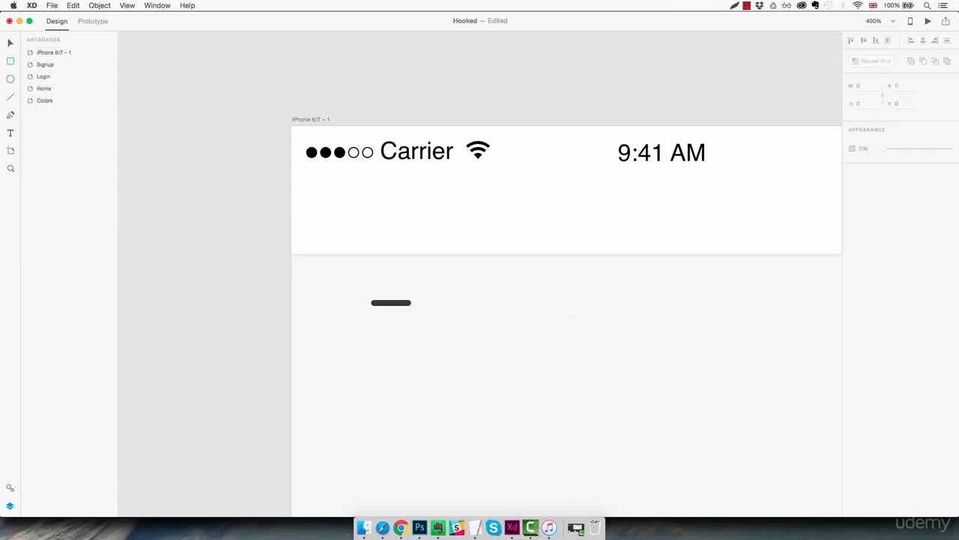
# Step: Repeat the rounded bar downward with Repeat Grid into three stacked bars about 3 px apart, and ungroup the grid
pyautogui.click(408, 305)
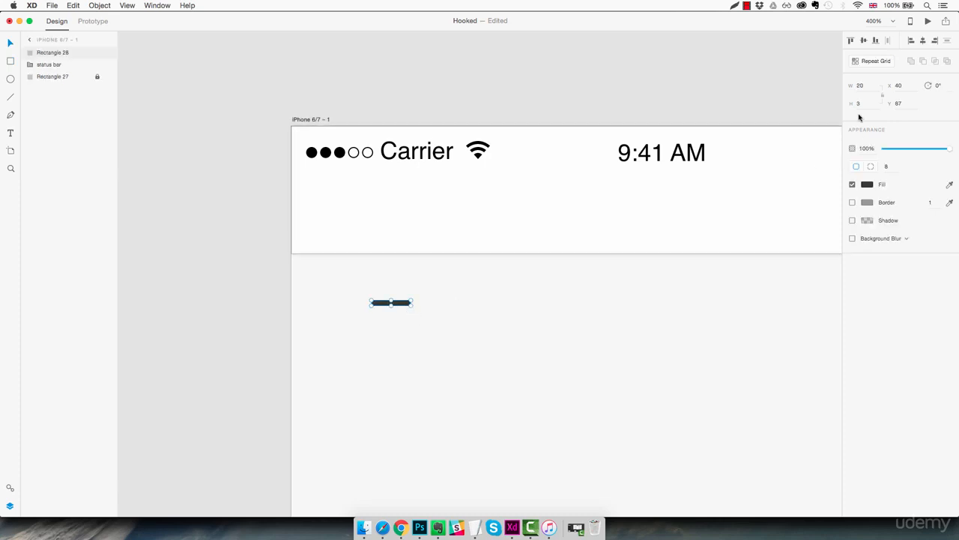
pyautogui.click(874, 61)
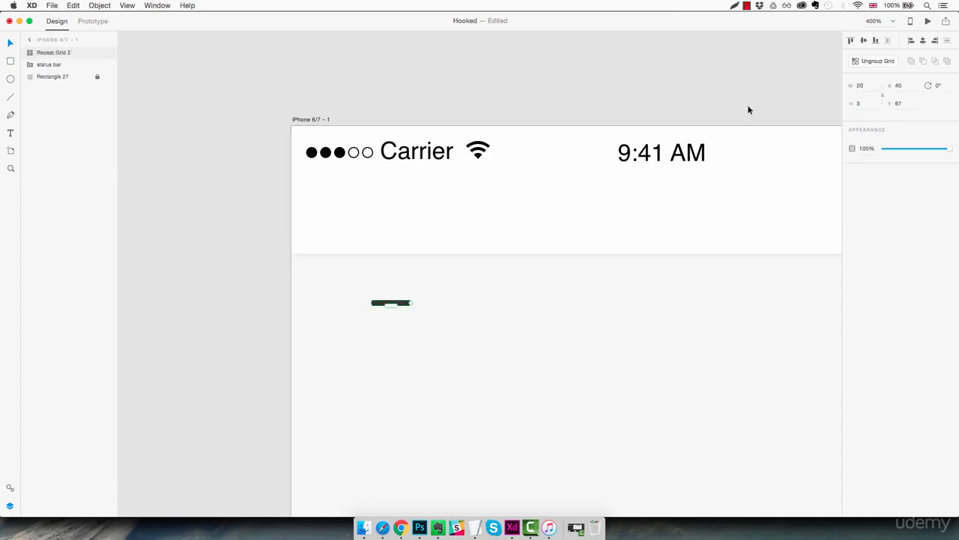
pyautogui.moveTo(393, 309)
pyautogui.mouseDown()
pyautogui.moveTo(395, 400)
pyautogui.moveTo(397, 320)
pyautogui.mouseUp()
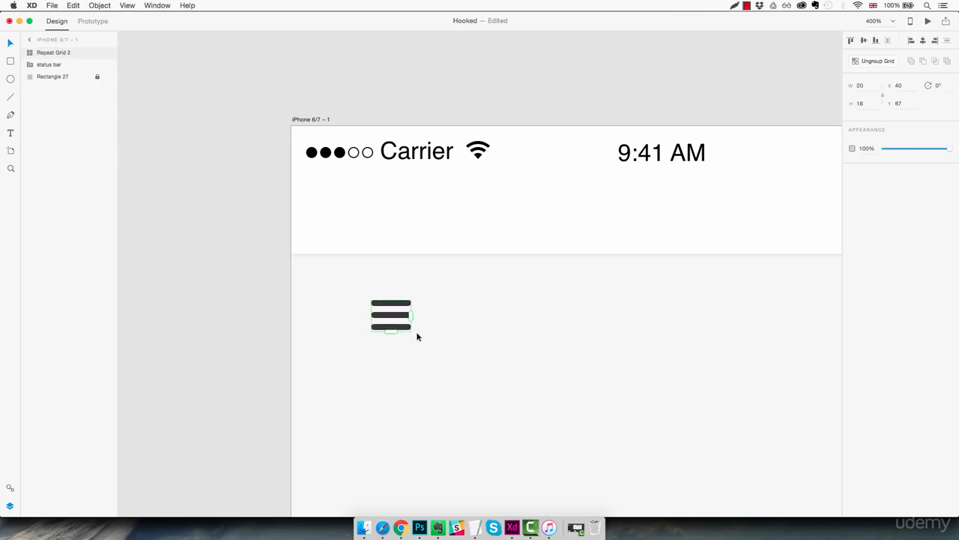
pyautogui.click(871, 61)
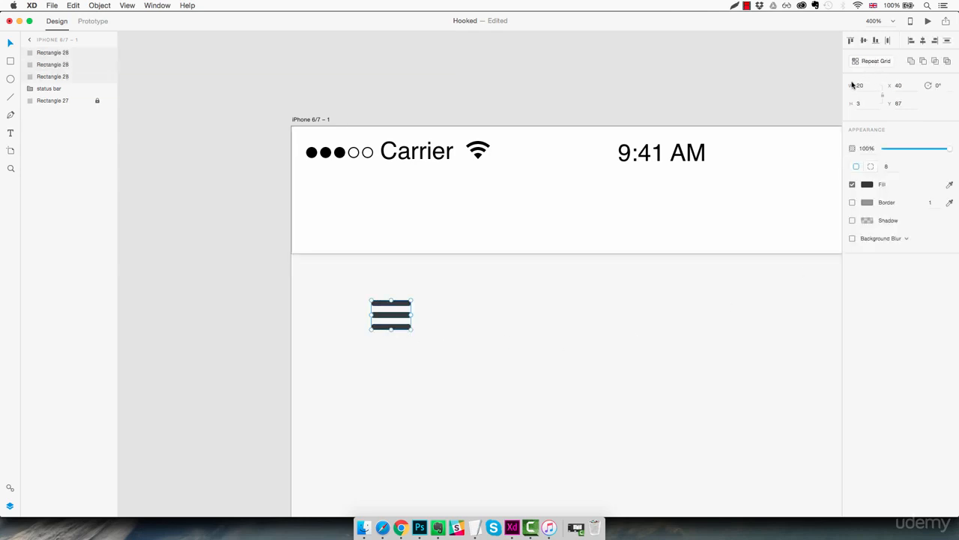
pyautogui.click(430, 326)
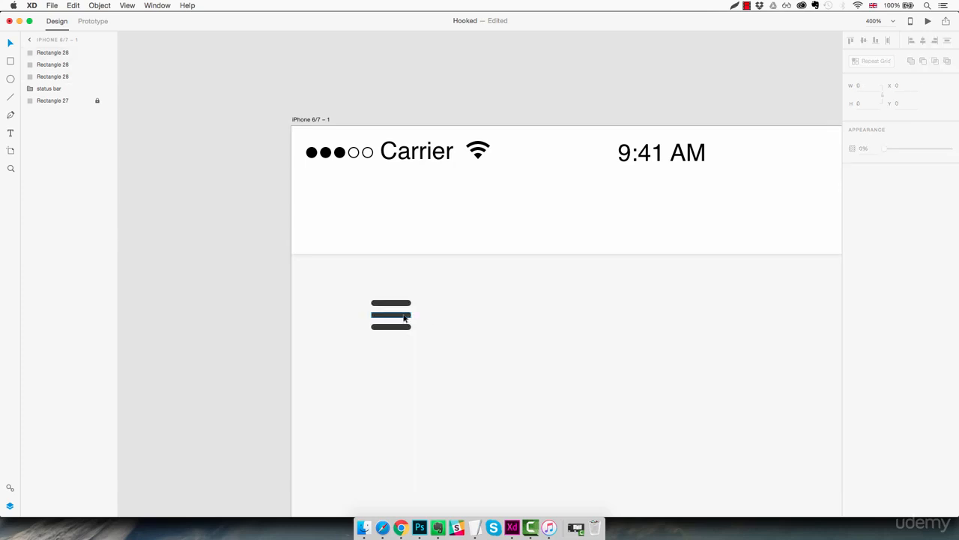
# Step: Shorten the middle bar from its right end to a width of 14, keeping it left-aligned with the others
pyautogui.click(404, 317)
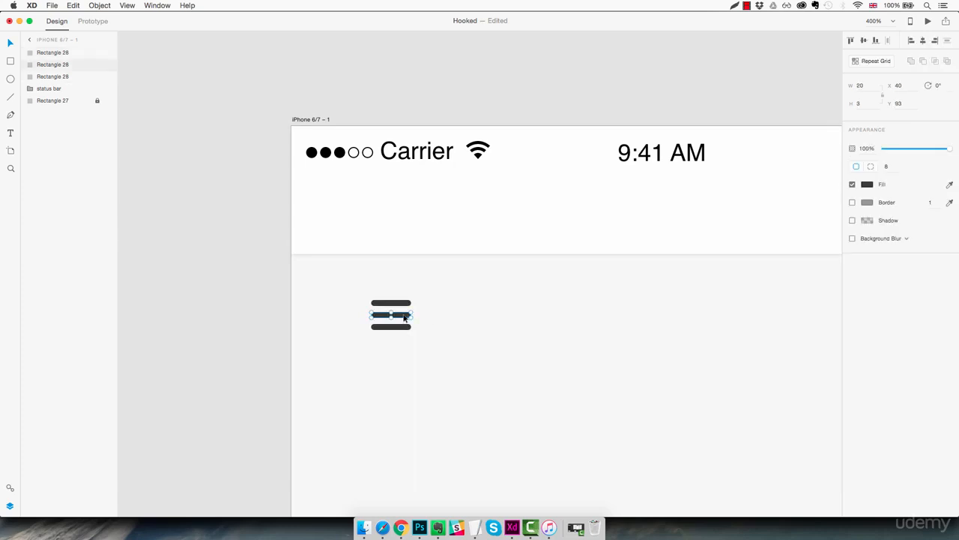
pyautogui.click(402, 317)
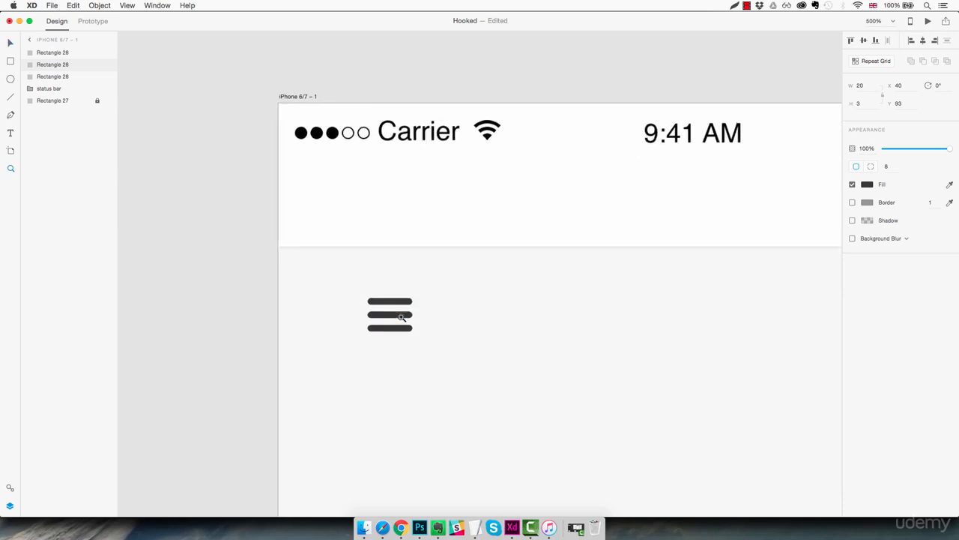
pyautogui.click(403, 318)
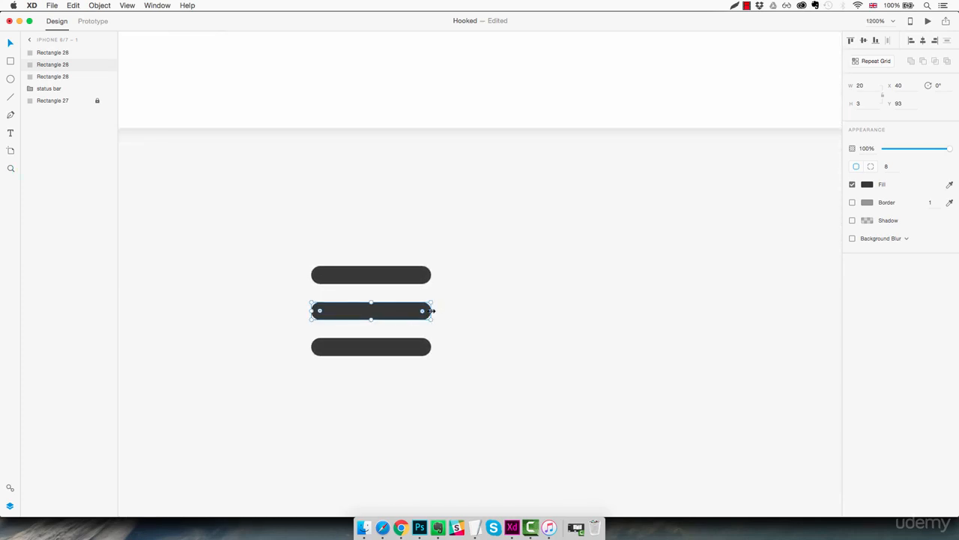
pyautogui.moveTo(432, 310); pyautogui.dragTo(396, 308)
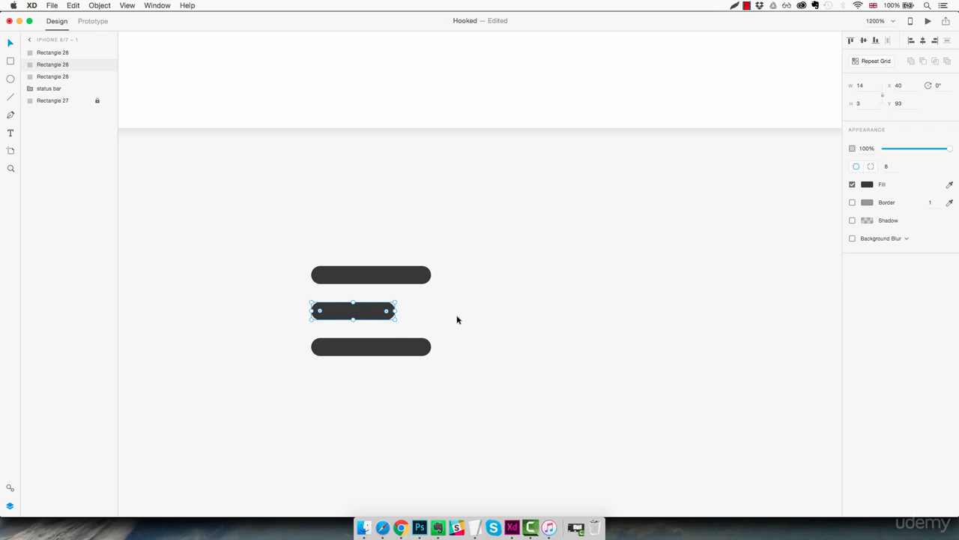
# Step: Combine the three bars of the menu icon into a single shape with the Add operation
pyautogui.press('super+1')
pyautogui.press('z')
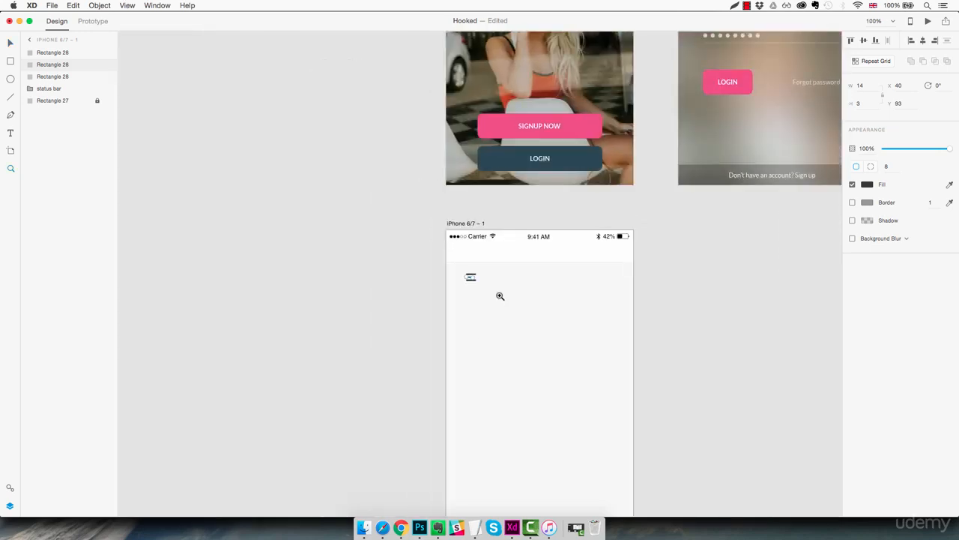
pyautogui.click(500, 296)
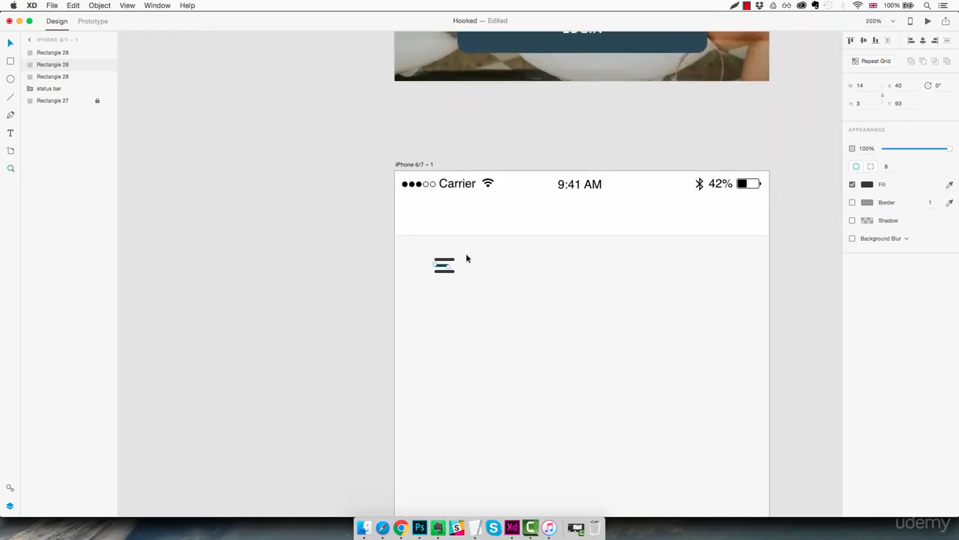
pyautogui.moveTo(467, 254); pyautogui.dragTo(438, 278)
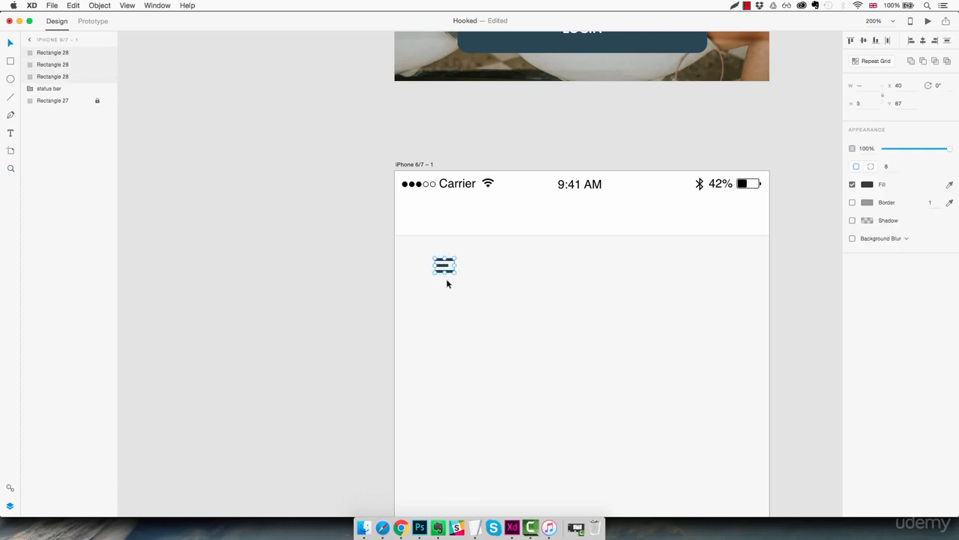
pyautogui.click(911, 62)
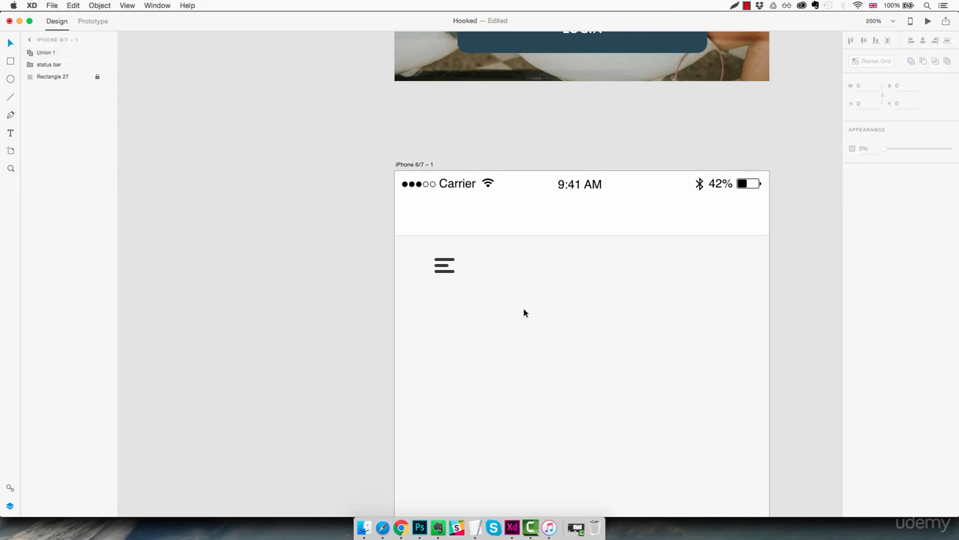
# Step: Move the combined menu icon into the left part of the header at X 20, Y 35
pyautogui.moveTo(445, 269); pyautogui.dragTo(410, 222)
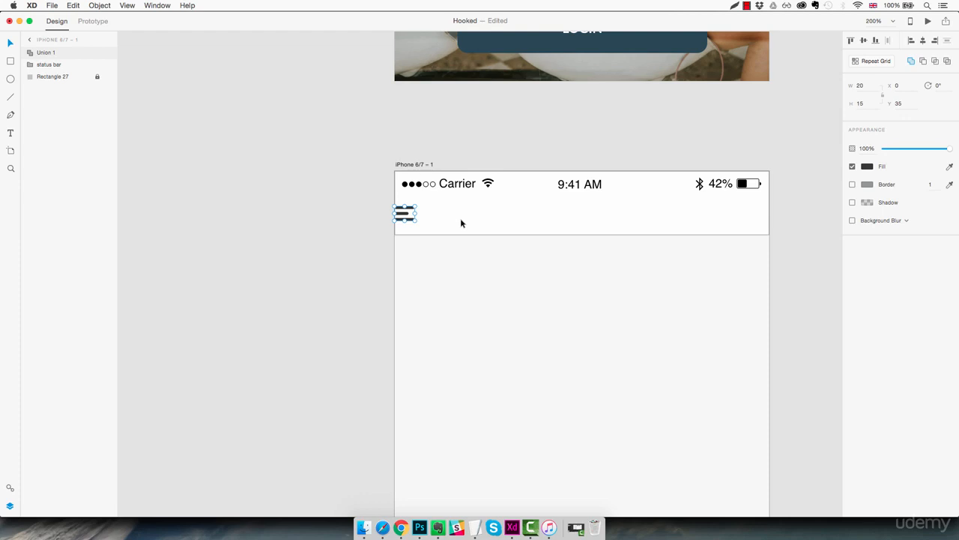
pyautogui.hotkey('shift', 'Right')
pyautogui.hotkey('shift', 'Right')
# Step: Rename the menu icon's layer as "Hamburger icon" and place it below the status bar layer
pyautogui.doubleClick(47, 52)
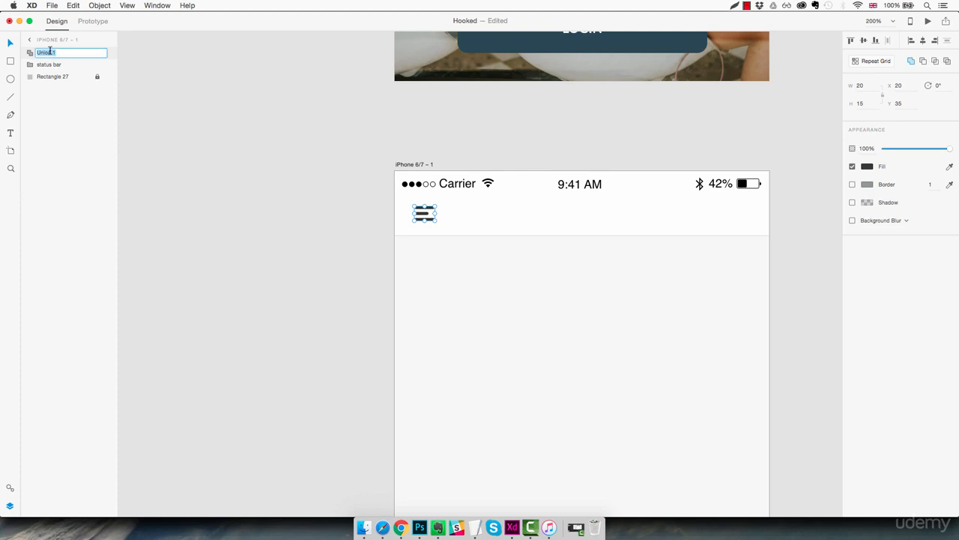
pyautogui.write('Hamburger icon')
pyautogui.press('Return')
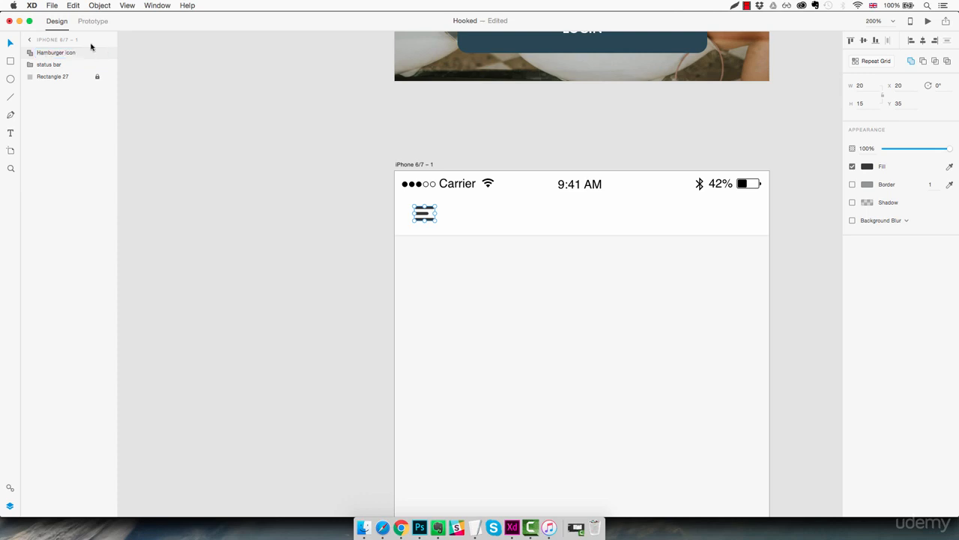
pyautogui.moveTo(56, 56); pyautogui.dragTo(55, 53)
pyautogui.moveTo(54, 51); pyautogui.dragTo(54, 51)
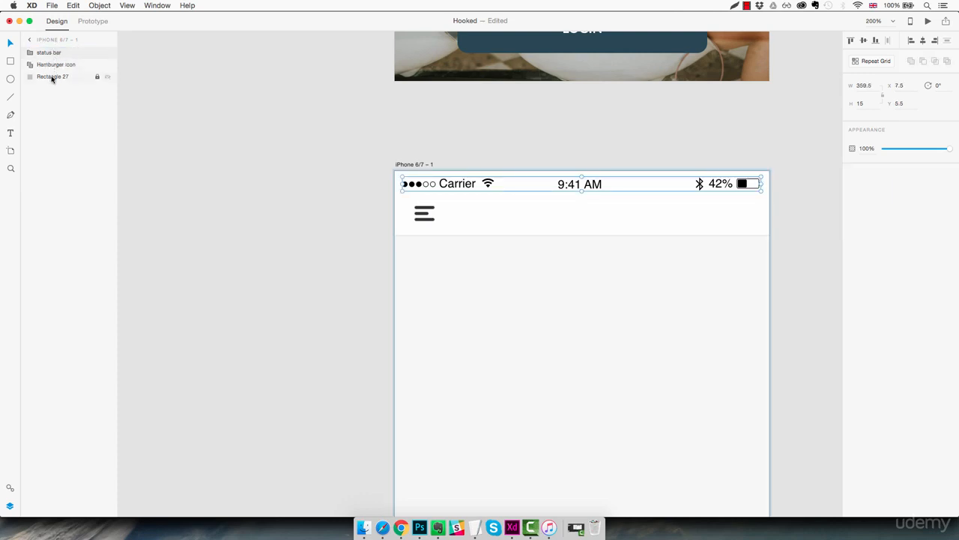
# Step: Add the title text "Browse" near the middle of the header, below the clock
pyautogui.click(547, 216)
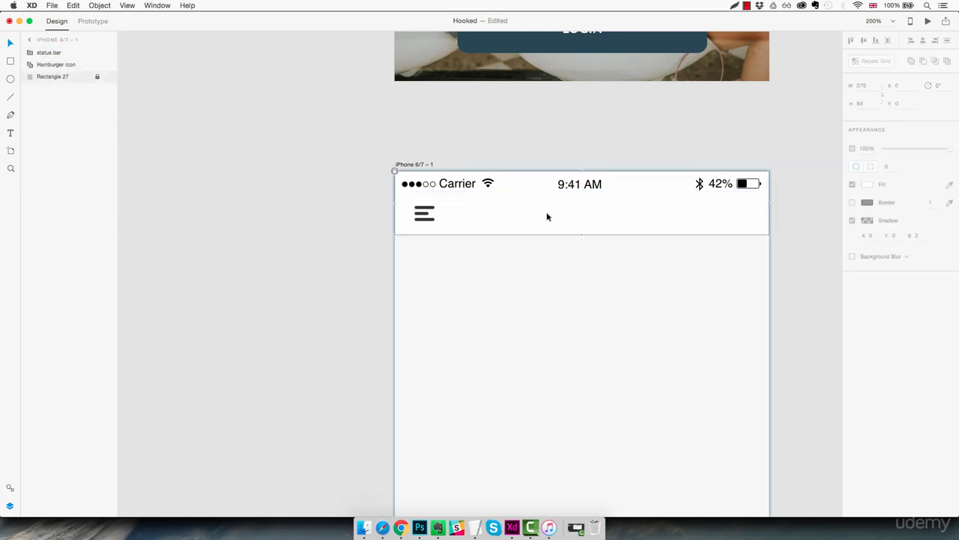
pyautogui.press('t')
pyautogui.click(552, 214)
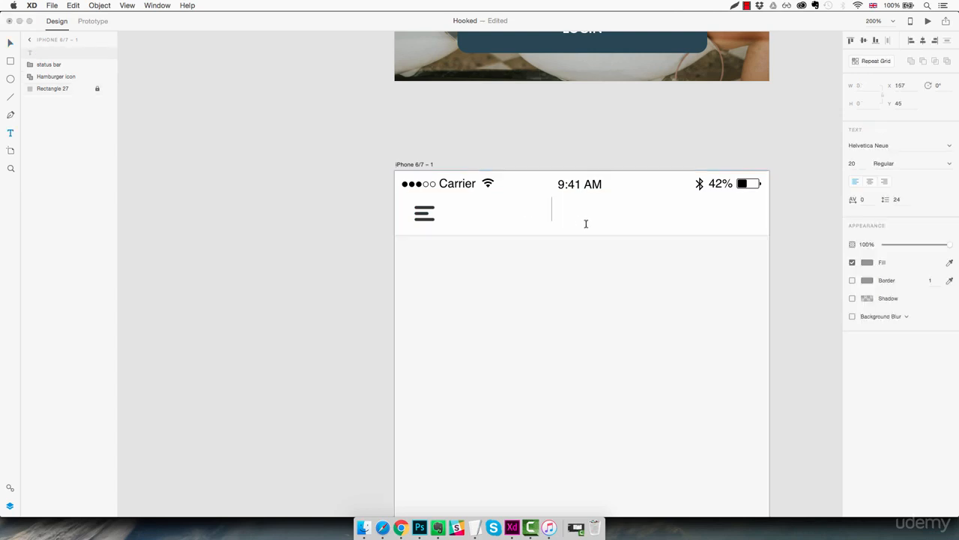
pyautogui.write('Browse')
pyautogui.press('Escape')
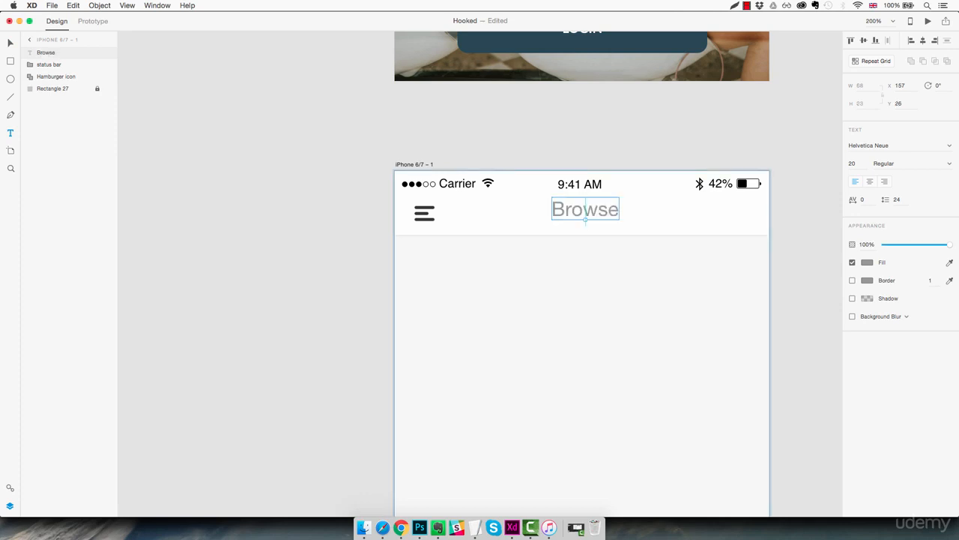
# Step: Set the Browse title's font to Lato and fill it with the saved dark grey swatch #383838
pyautogui.click(909, 143)
pyautogui.write('Lato')
pyautogui.press('Return')
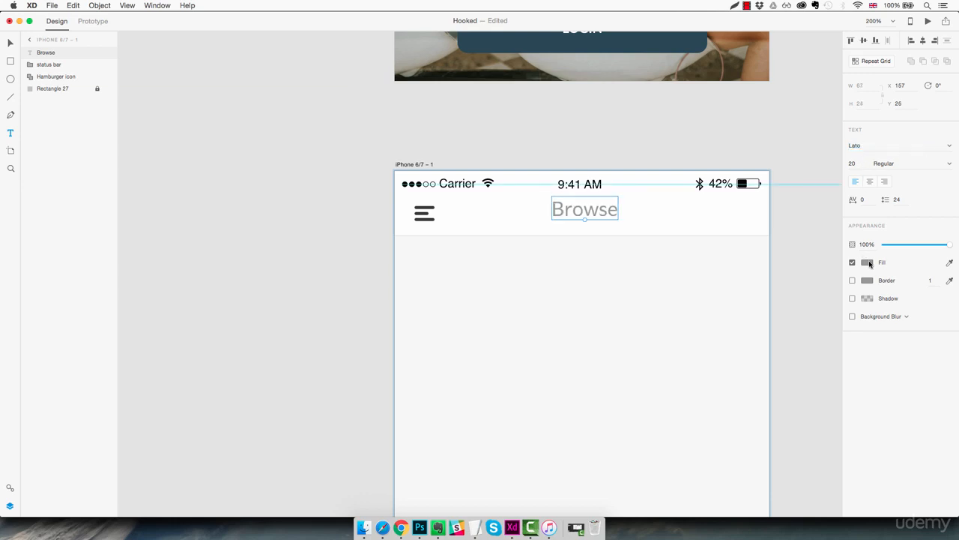
pyautogui.click(867, 263)
pyautogui.click(786, 322)
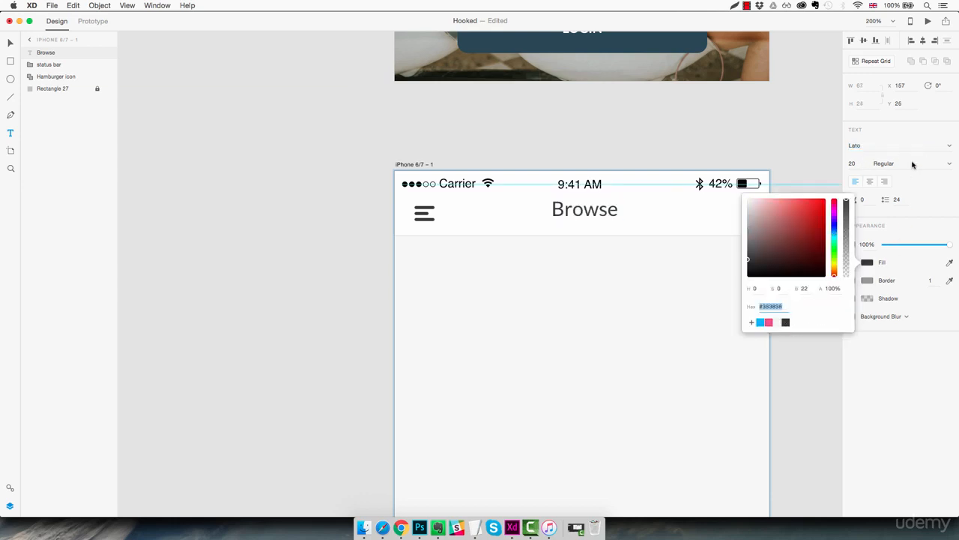
# Step: Set the Browse title's font size to 16 and its weight to Bold
pyautogui.click(853, 163)
pyautogui.press('Down')
pyautogui.press('Down')
pyautogui.press('Down')
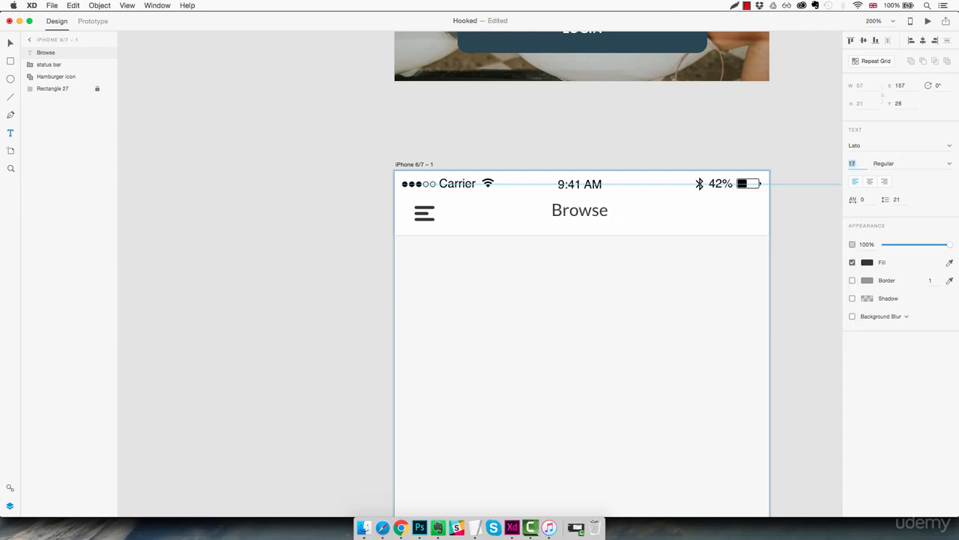
pyautogui.press('Down')
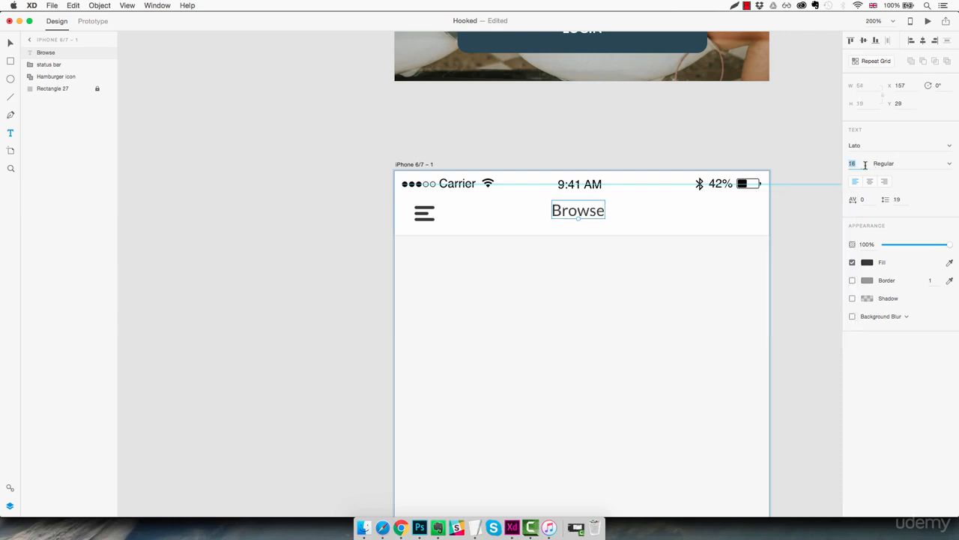
pyautogui.click(950, 165)
pyautogui.click(900, 231)
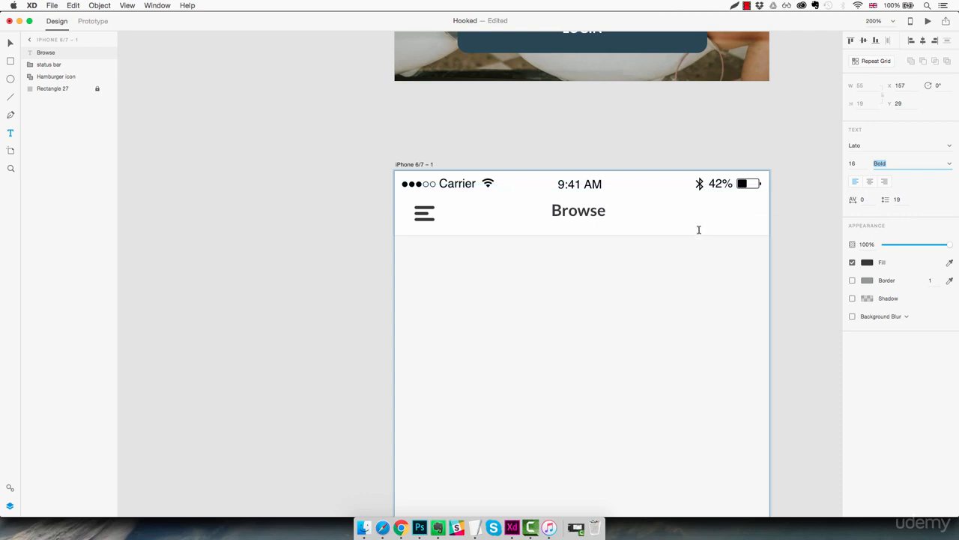
# Step: Centre the Browse title horizontally on the artboard and lower it to Y 33
pyautogui.click(607, 213)
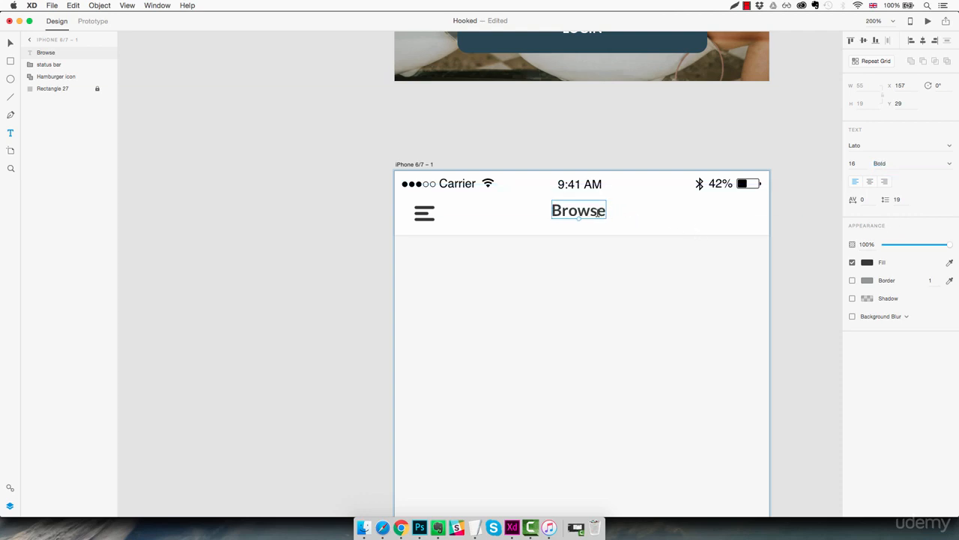
pyautogui.click(923, 40)
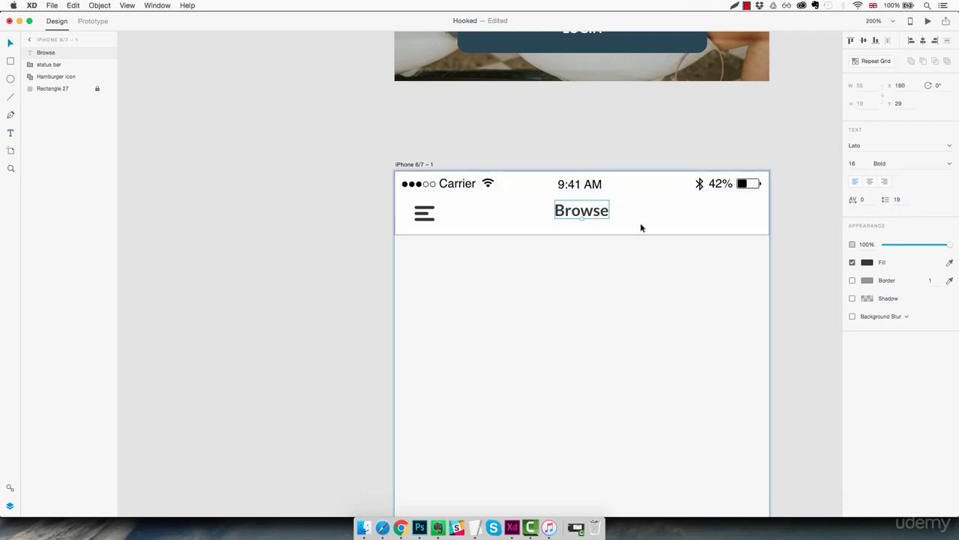
pyautogui.press('Down')
pyautogui.press('Down')
pyautogui.press('Down')
pyautogui.press('Down')
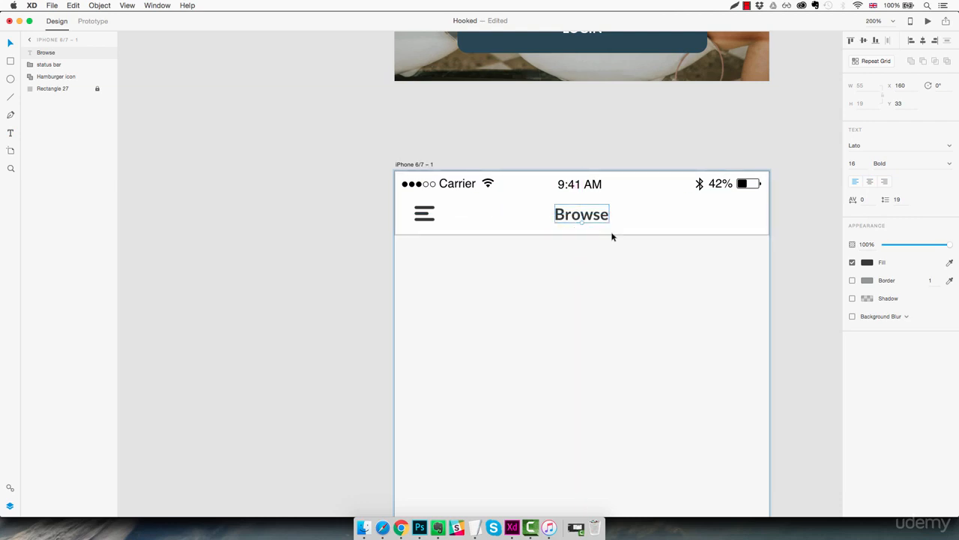
# Step: Draw an ellipse about 22 by 19 px in the header below the battery icon and remove its border
pyautogui.click(610, 263)
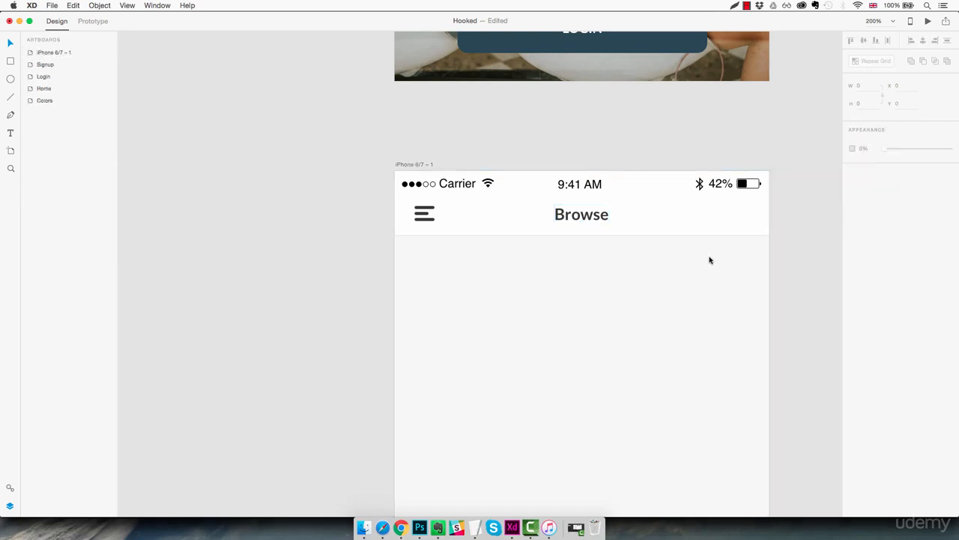
pyautogui.press('z')
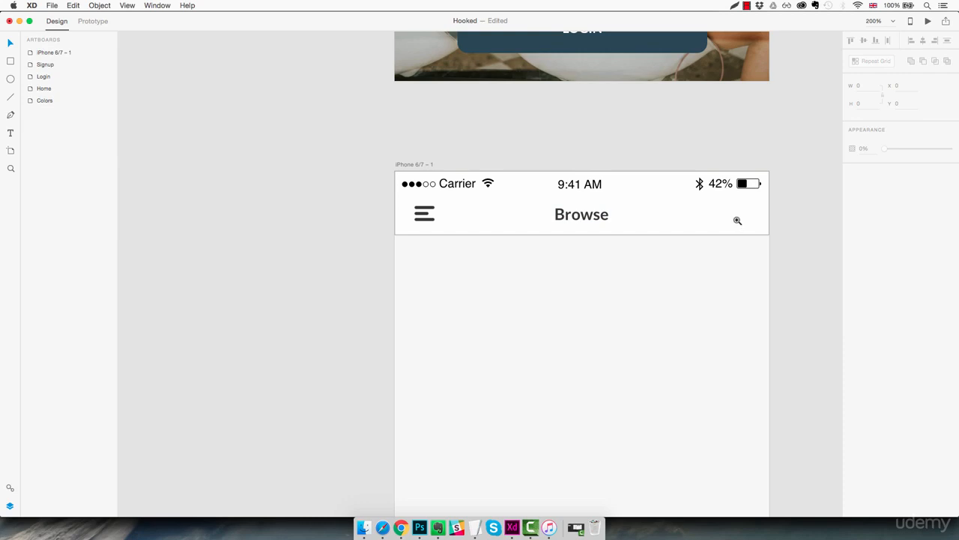
pyautogui.click(740, 218)
pyautogui.click(744, 212)
pyautogui.moveTo(745, 212); pyautogui.dragTo(692, 224)
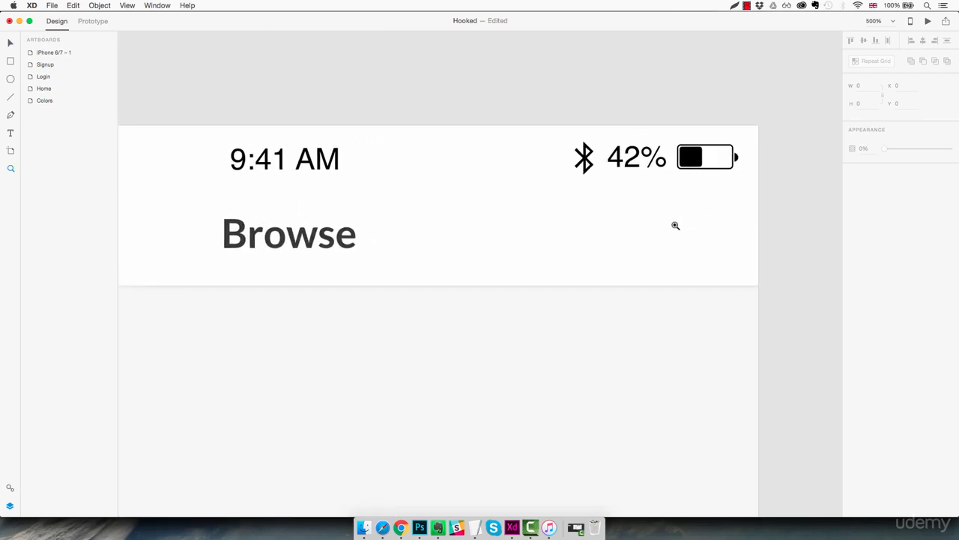
pyautogui.press('e')
pyautogui.moveTo(674, 212); pyautogui.dragTo(723, 257)
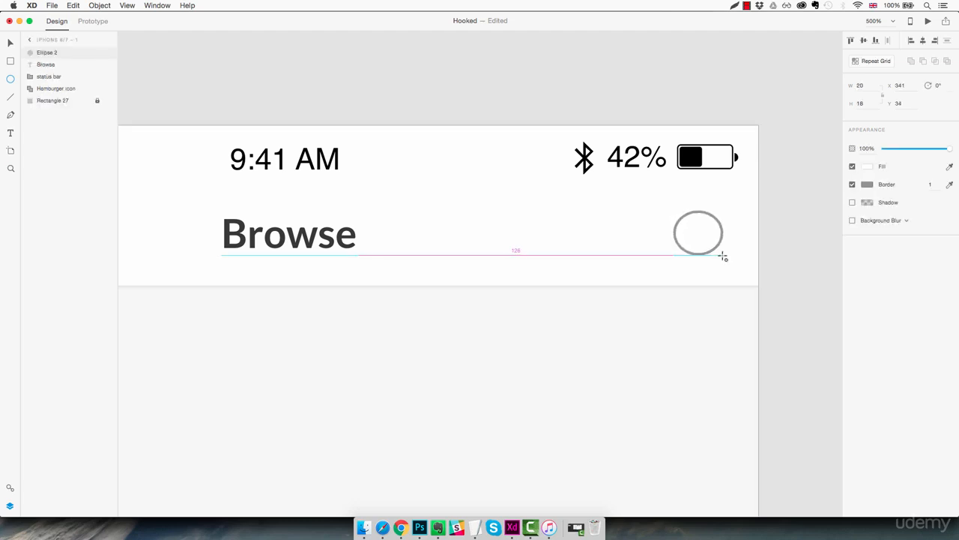
pyautogui.moveTo(723, 257); pyautogui.dragTo(728, 260)
pyautogui.click(853, 185)
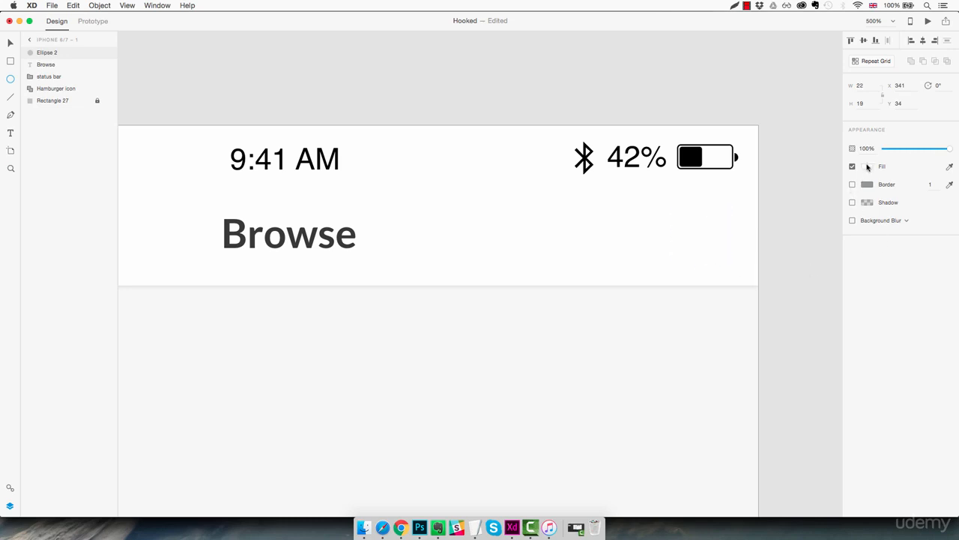
# Step: Fill the header ellipse with the saved dark grey swatch #383838 and shift it horizontally to X 338
pyautogui.click(867, 166)
pyautogui.click(786, 233)
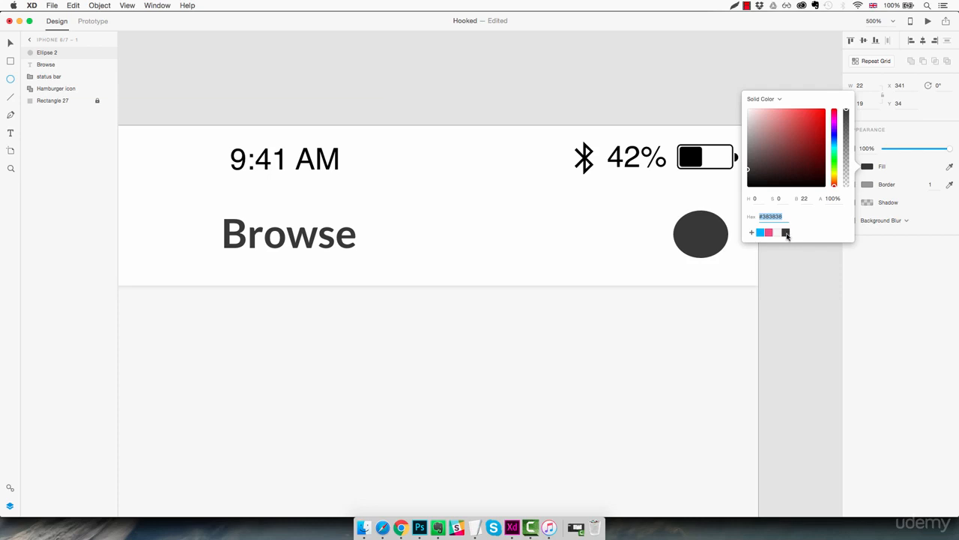
pyautogui.click(716, 243)
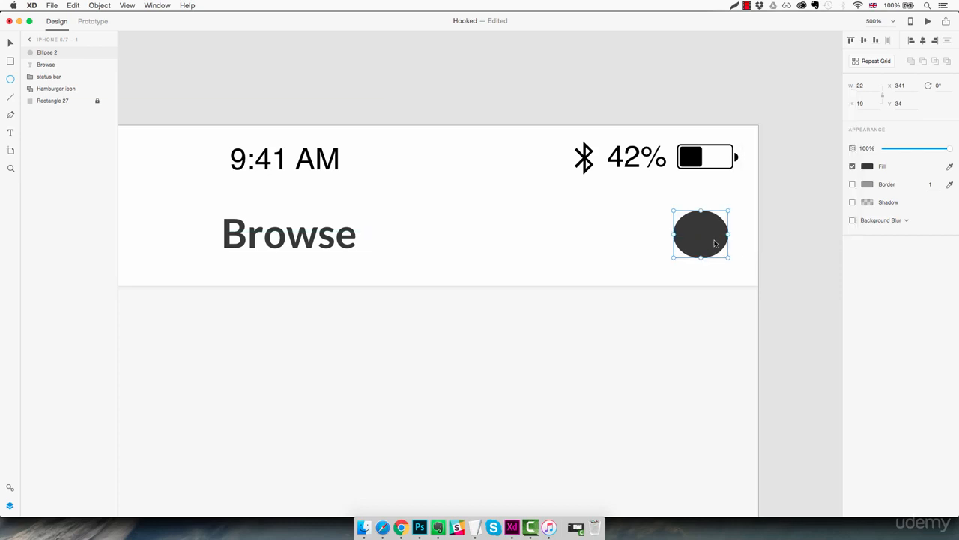
pyautogui.moveTo(715, 243); pyautogui.dragTo(708, 243)
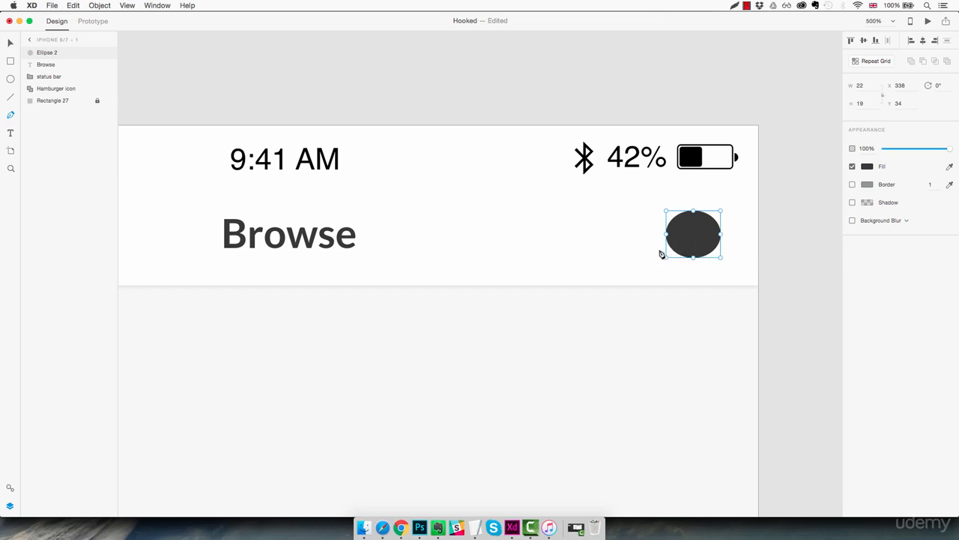
# Step: Draw a closed triangular speech-bubble tail with the Pen tool, overlapping the ellipse's lower-left edge
pyautogui.click(678, 242)
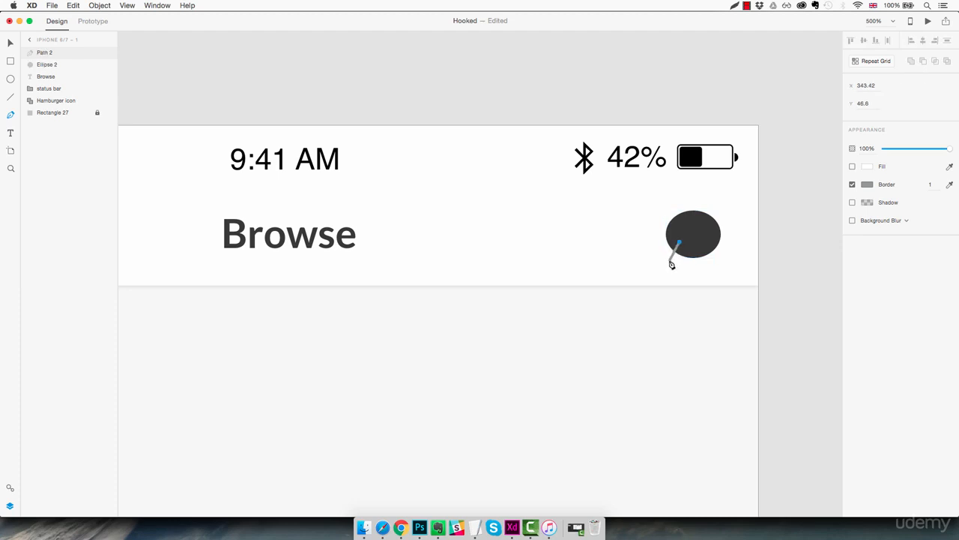
pyautogui.click(670, 261)
pyautogui.click(692, 254)
pyautogui.click(680, 243)
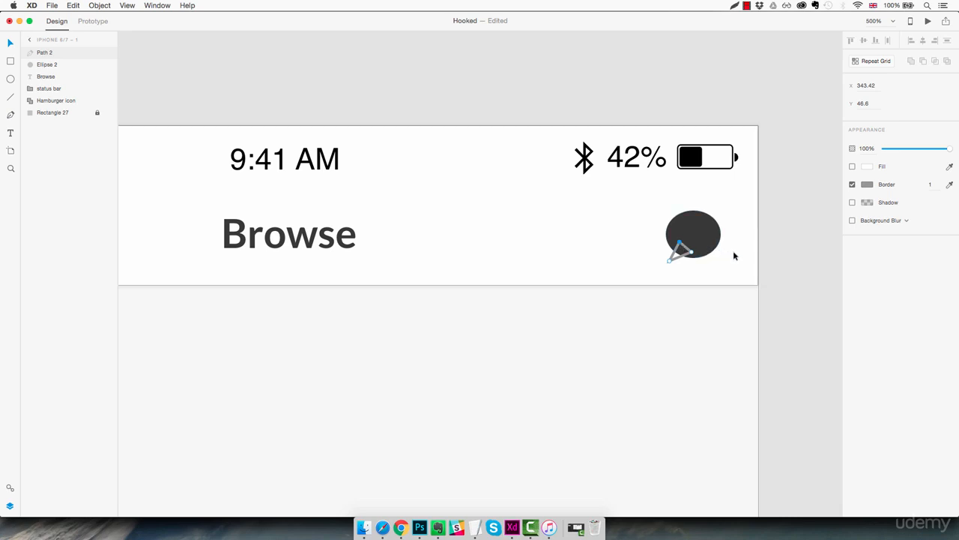
# Step: Remove the triangular tail's border and fill it with the saved dark grey swatch #383838
pyautogui.click(852, 184)
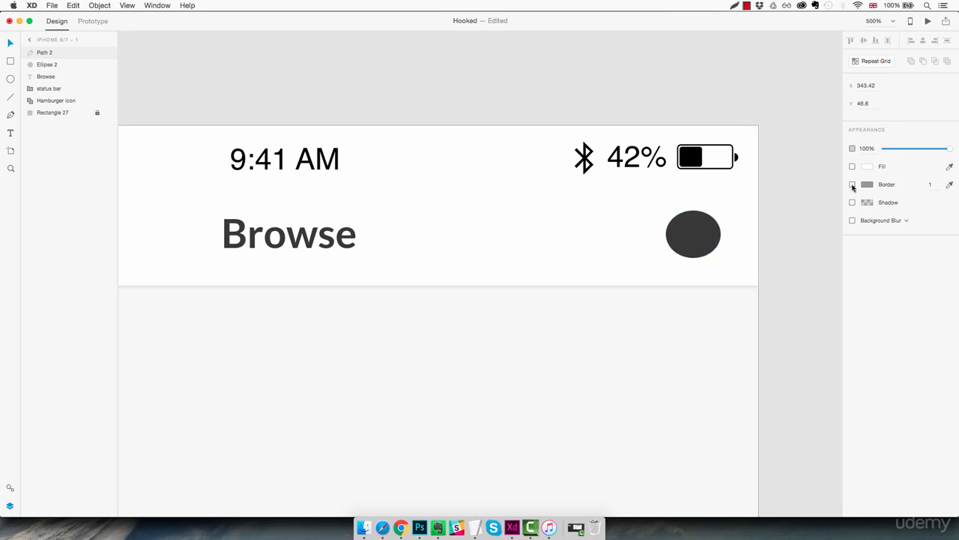
pyautogui.click(852, 166)
pyautogui.click(868, 166)
pyautogui.click(785, 233)
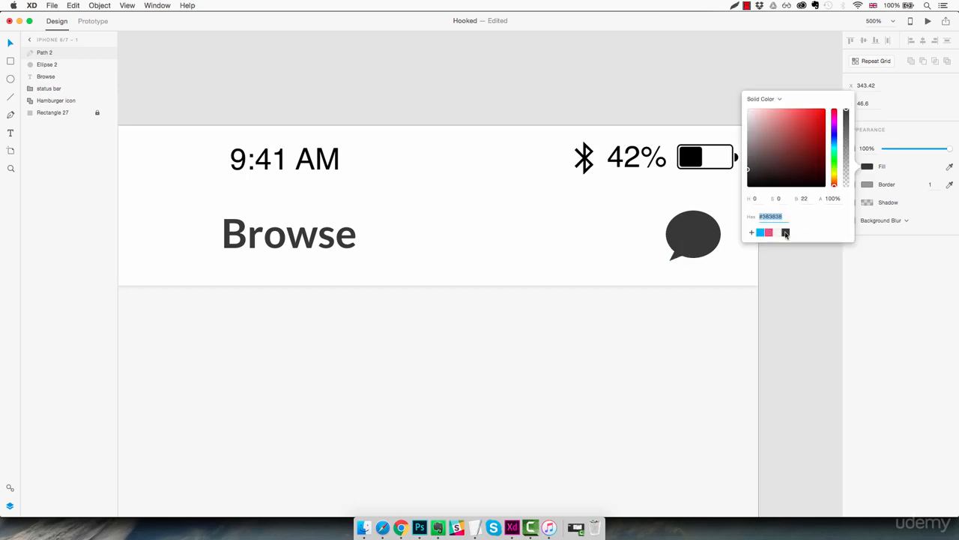
pyautogui.click(730, 232)
pyautogui.click(729, 232)
pyautogui.click(719, 253)
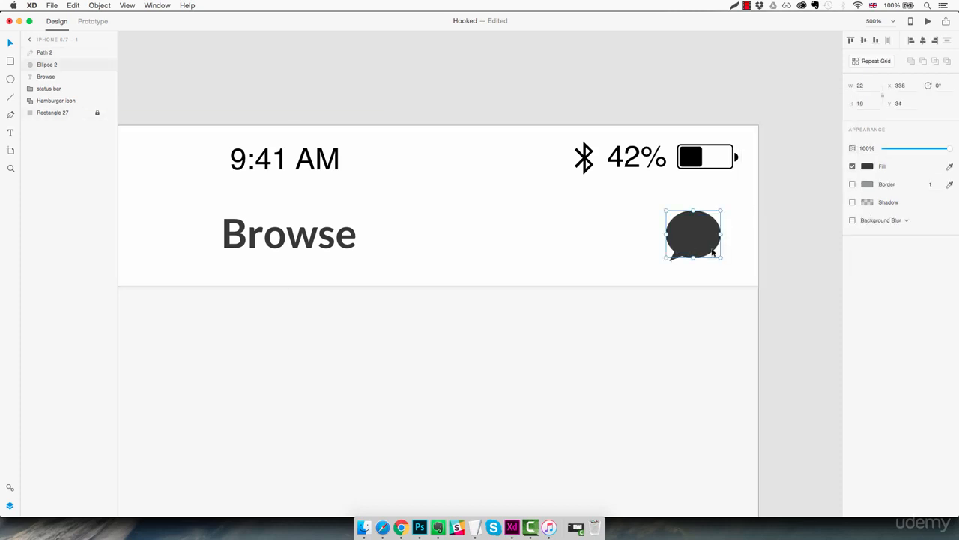
pyautogui.click(733, 242)
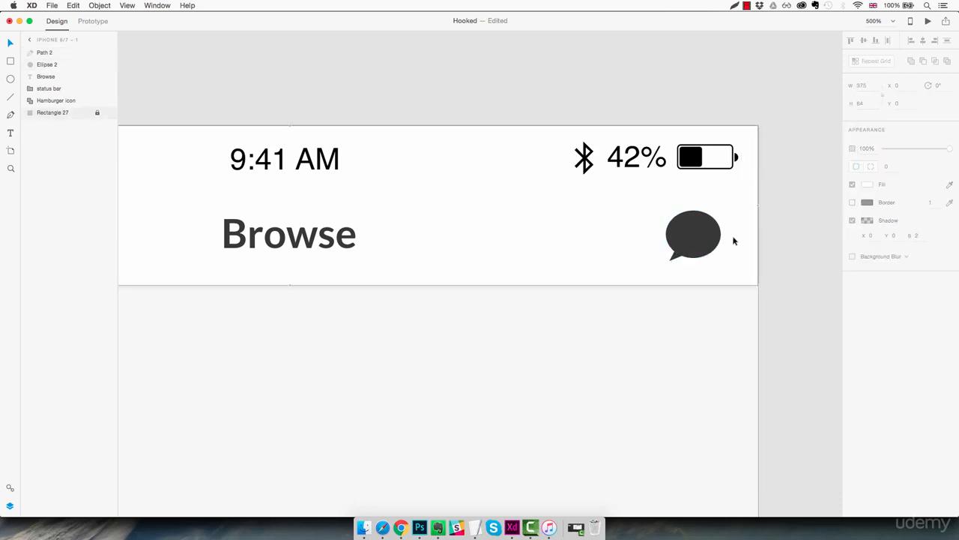
# Step: Merge the ellipse and its tail into one shape with Add and move the speech bubble to X 342
pyautogui.moveTo(741, 213); pyautogui.dragTo(662, 264)
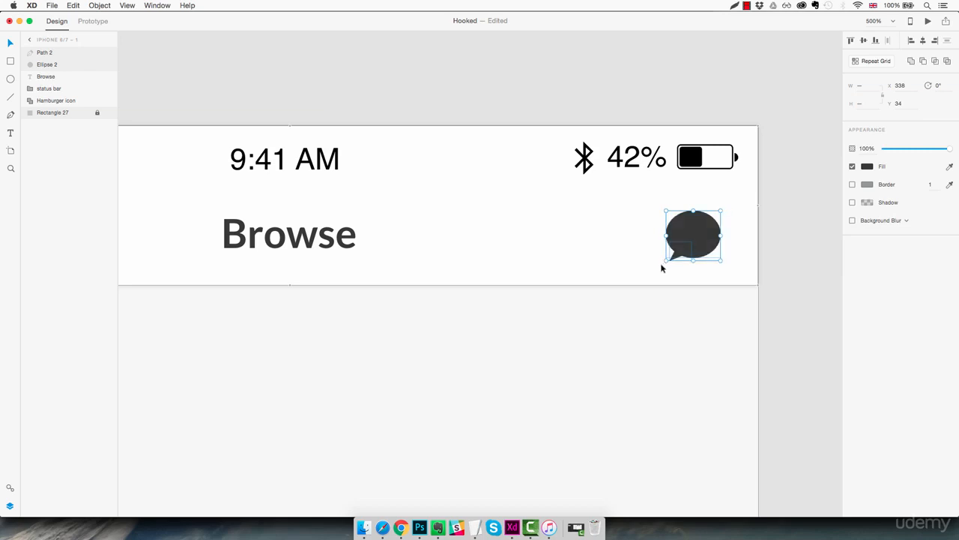
pyautogui.click(911, 60)
pyautogui.click(735, 253)
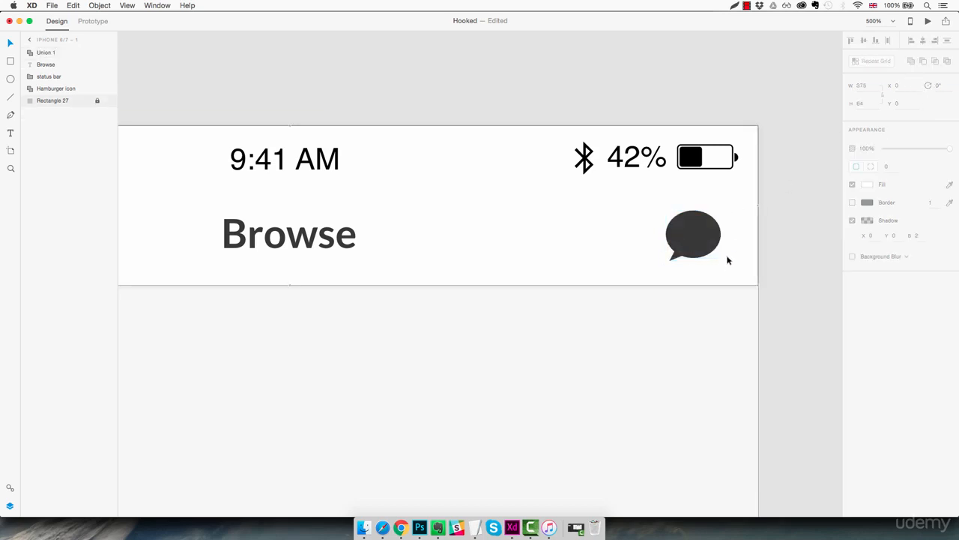
pyautogui.moveTo(703, 241); pyautogui.dragTo(711, 238)
pyautogui.click(728, 269)
pyautogui.hscroll(-1, 731, 272)
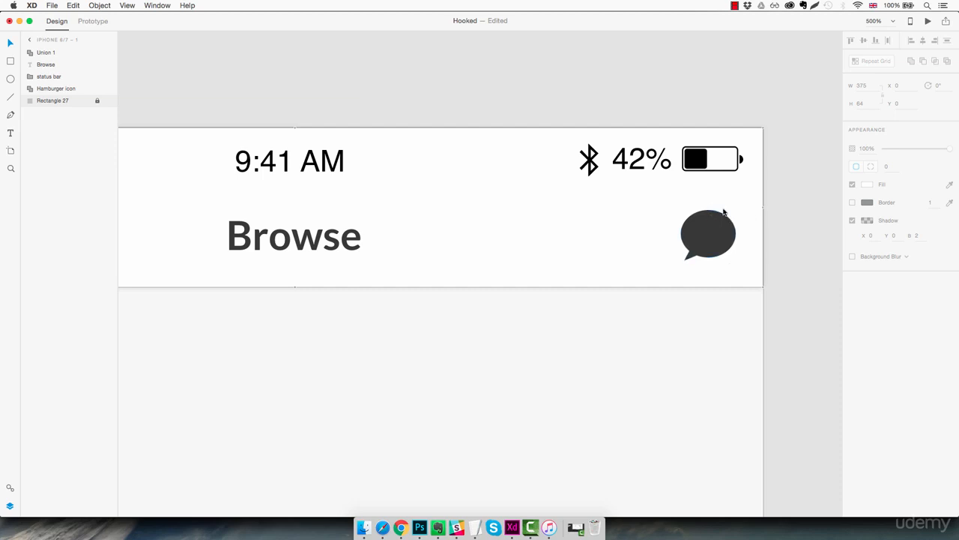
# Step: Draw a rectangle about 16 px wide over the speech bubble's upper-right edge and set its height to 14
pyautogui.press('r')
pyautogui.moveTo(712, 204); pyautogui.dragTo(754, 235)
pyautogui.click(862, 103)
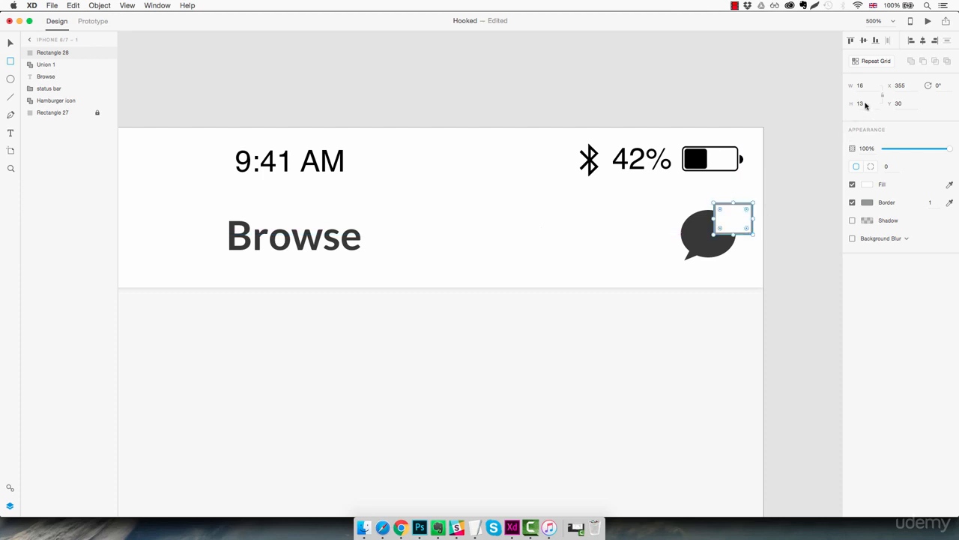
pyautogui.write('14')
pyautogui.press('Return')
# Step: Remove the badge rectangle's border and fill it with the saved pink swatch #F24E86
pyautogui.click(853, 204)
pyautogui.click(868, 185)
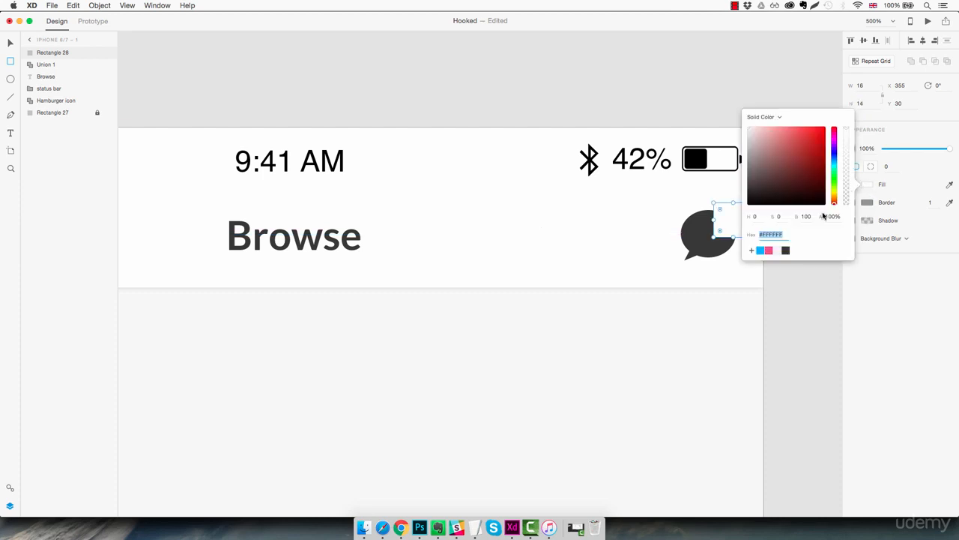
pyautogui.click(769, 251)
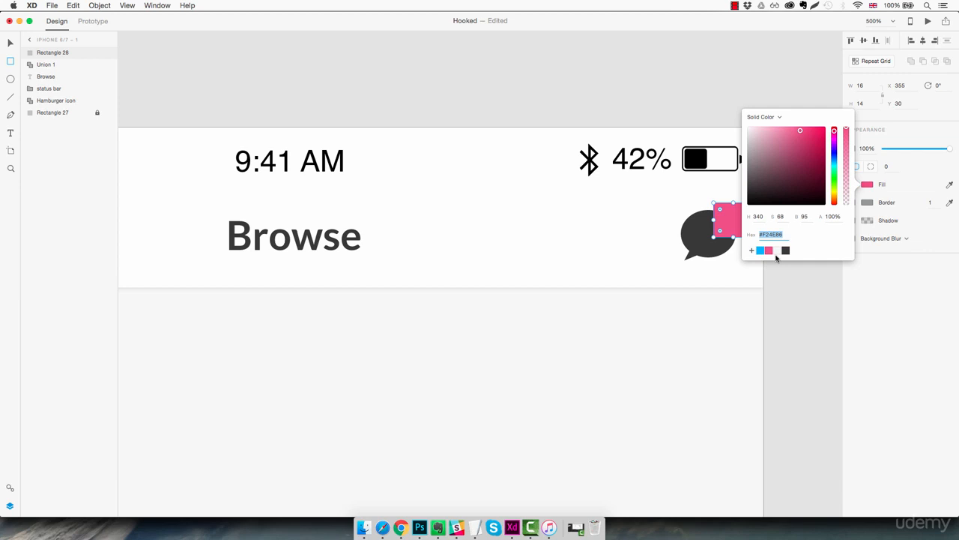
# Step: Round the pink badge's corners with a radius of 10
pyautogui.click(891, 166)
pyautogui.write('5')
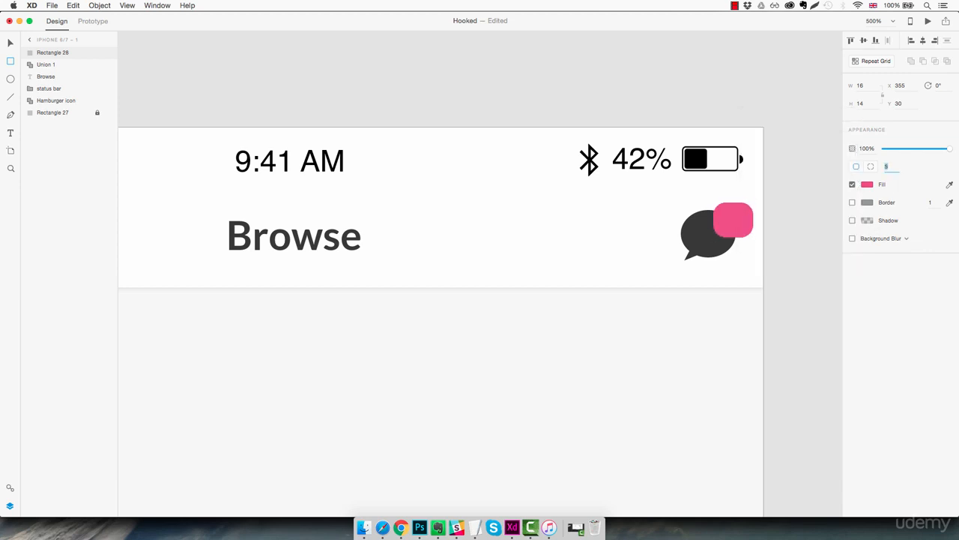
pyautogui.press('BackSpace')
pyautogui.write('10')
pyautogui.press('Escape')
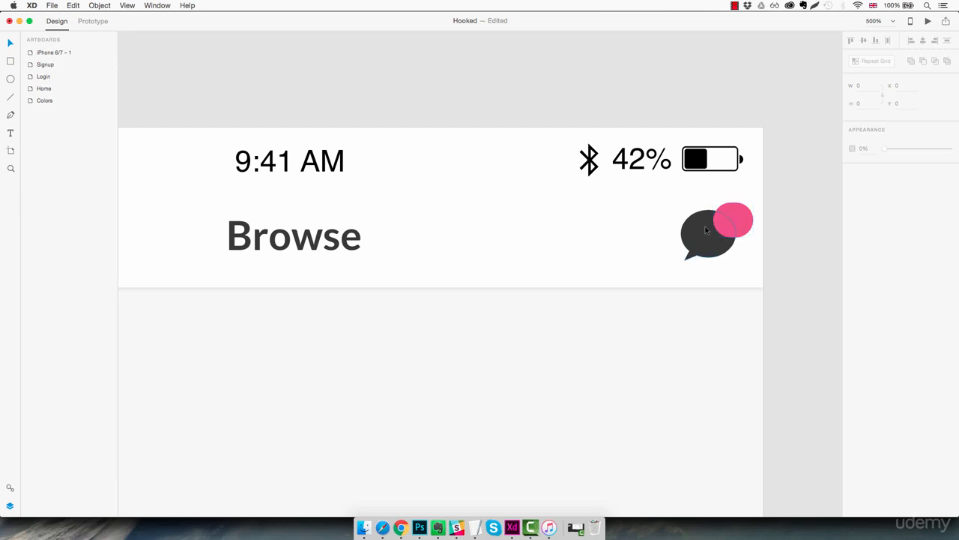
# Step: Add the text "12" over the pink badge and set its font to Lato
pyautogui.click(721, 219)
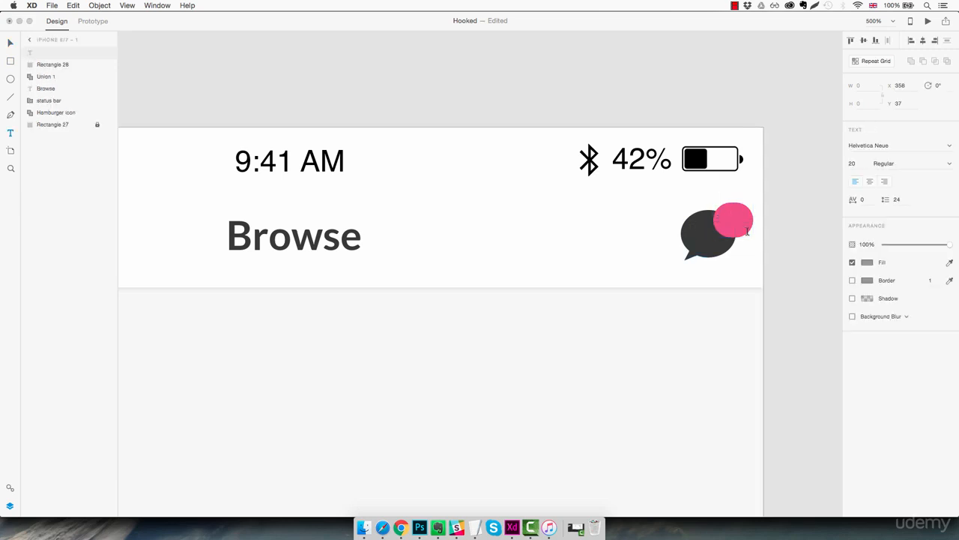
pyautogui.write('12')
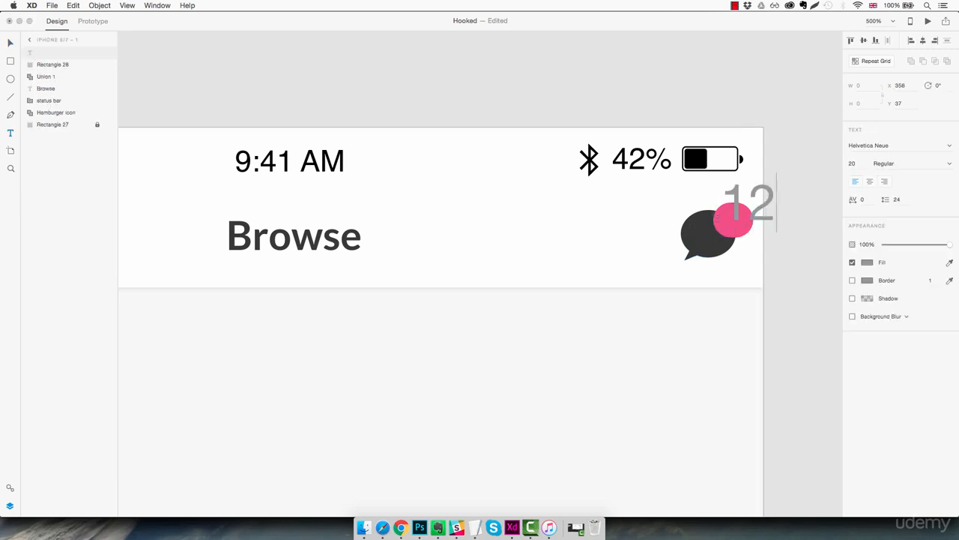
pyautogui.press('super+a')
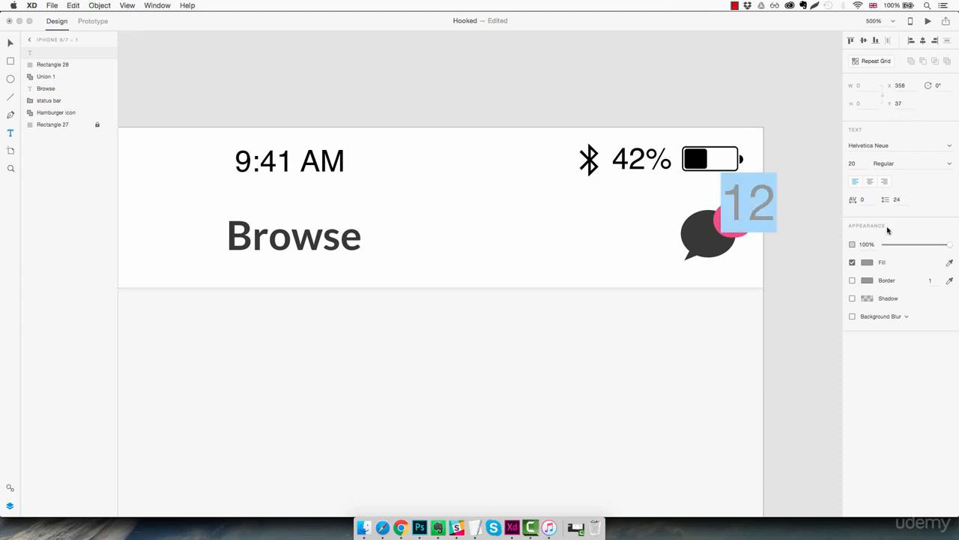
pyautogui.click(896, 145)
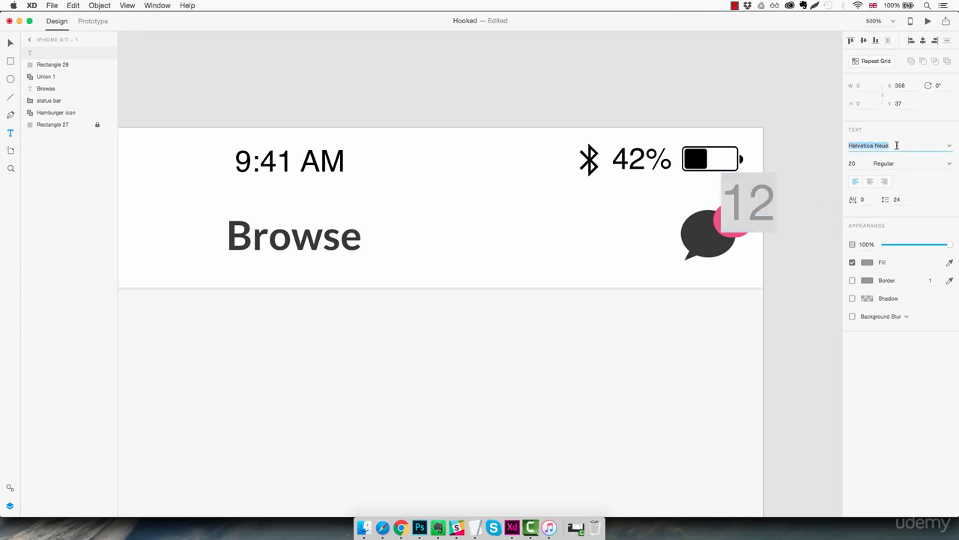
pyautogui.write('Lato')
pyautogui.press('Return')
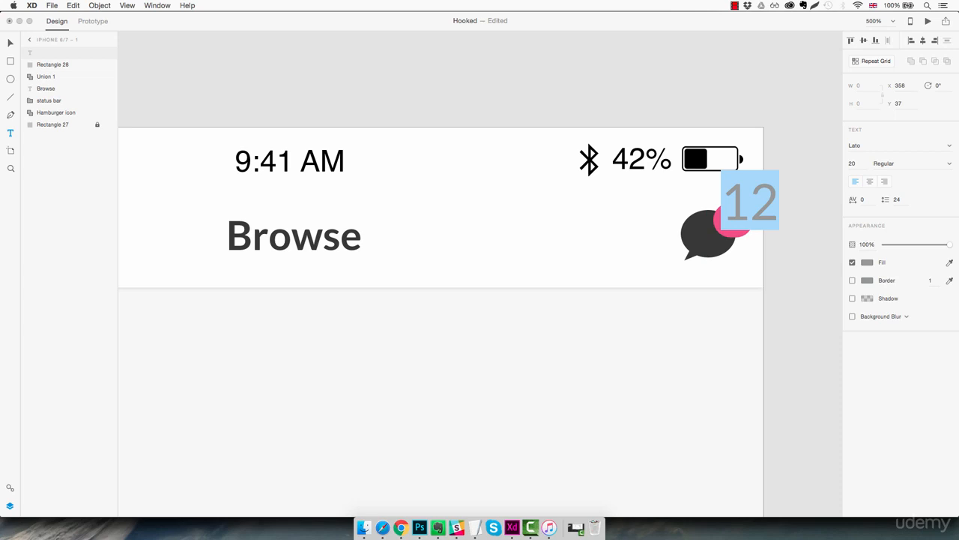
# Step: Set the badge number's font size to 9 and its weight to Black
pyautogui.click(854, 163)
pyautogui.write('14')
pyautogui.press('Return')
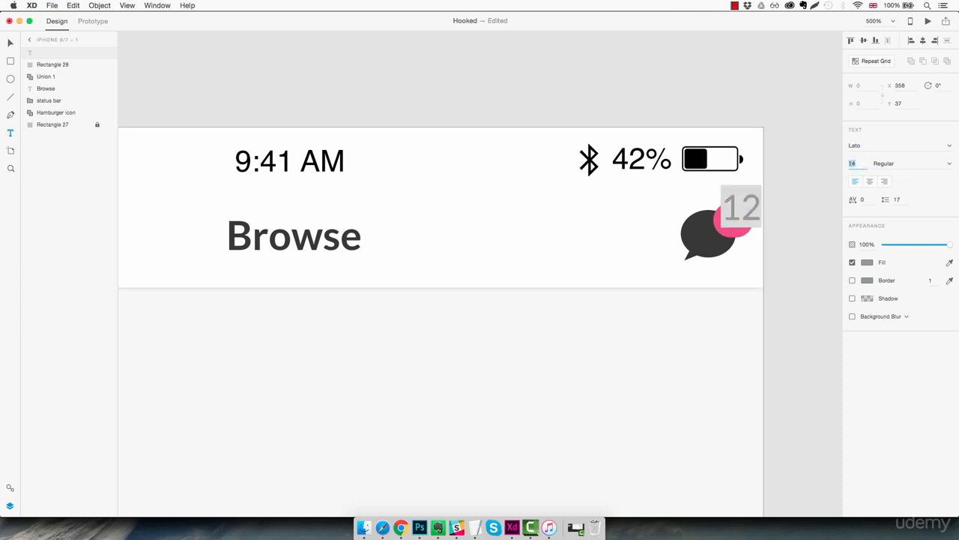
pyautogui.write('8')
pyautogui.press('Return')
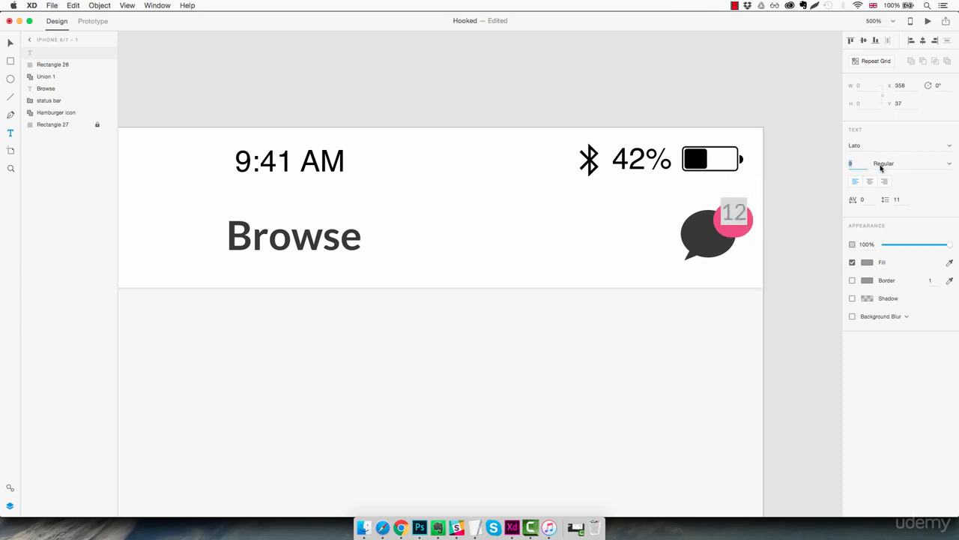
pyautogui.click(950, 165)
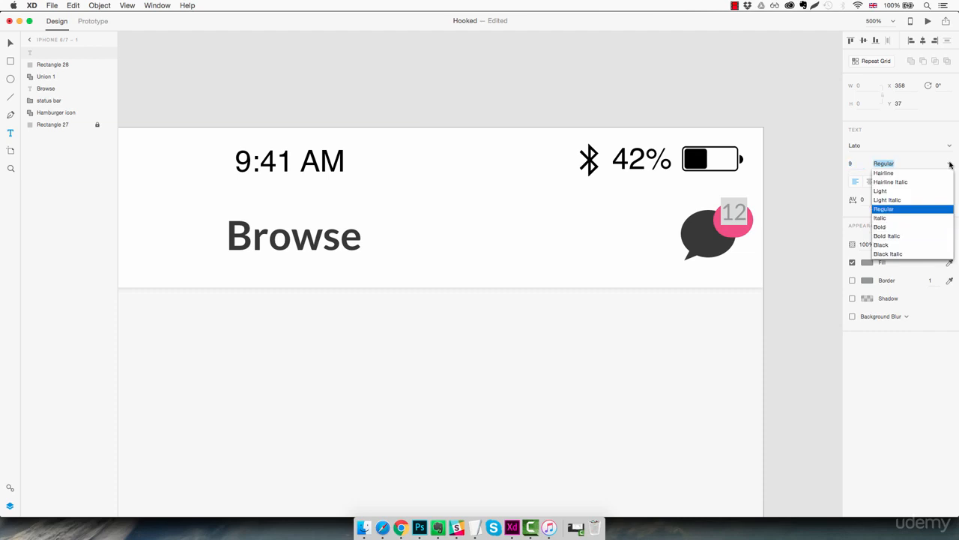
pyautogui.click(893, 246)
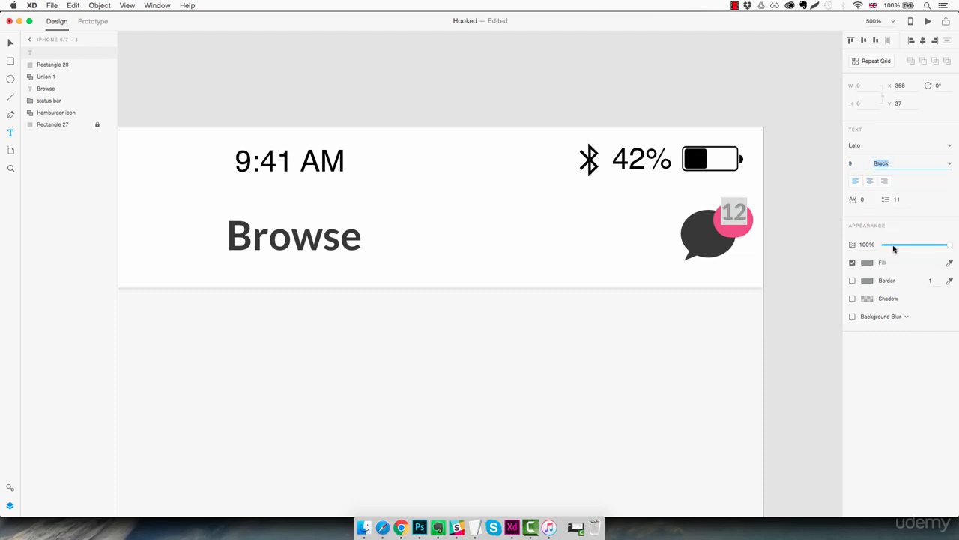
# Step: Fill the badge number with white #FFFFFF and centre it on the pink badge
pyautogui.click(867, 263)
pyautogui.moveTo(794, 230); pyautogui.dragTo(734, 186)
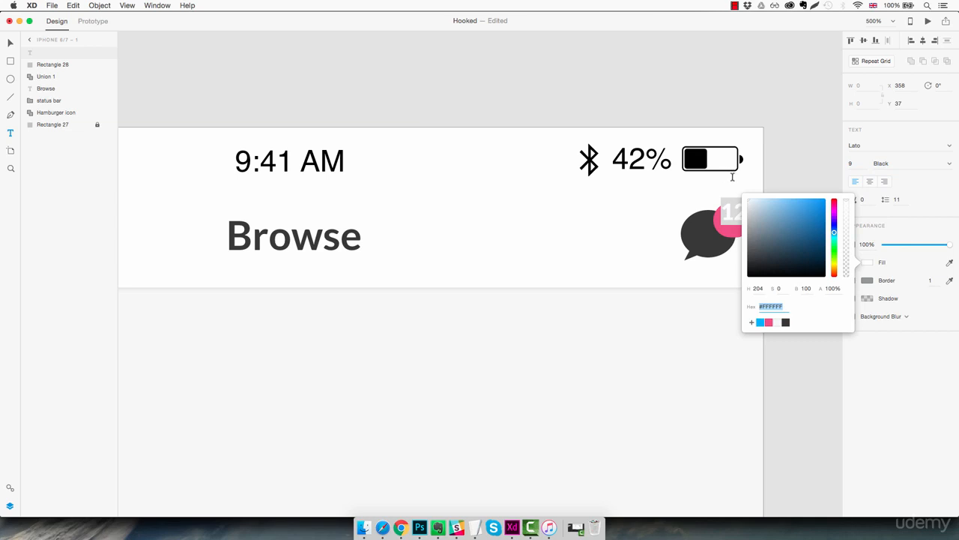
pyautogui.press('Escape')
pyautogui.moveTo(743, 218); pyautogui.dragTo(744, 222)
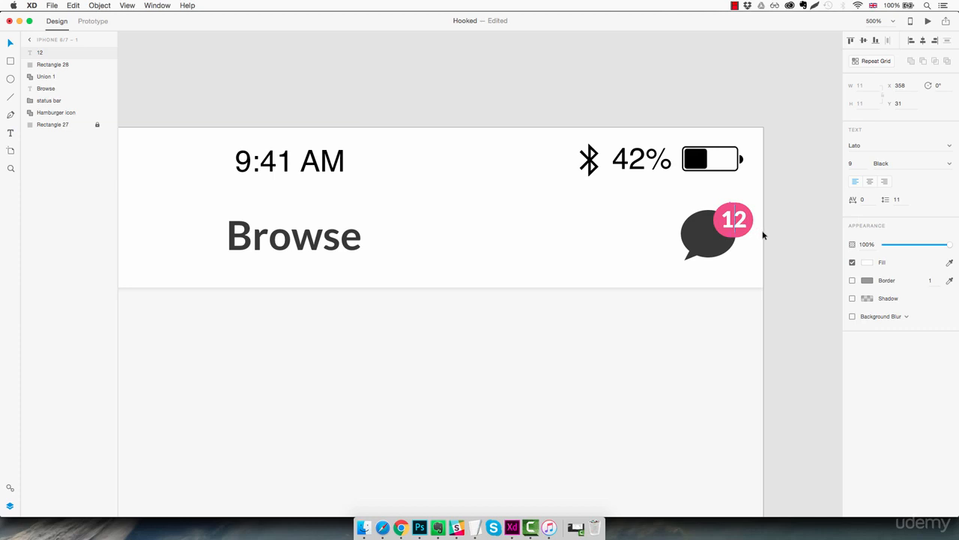
# Step: Move the speech bubble, pink badge and number together to X 326, Y 31 in the header
pyautogui.click(690, 204)
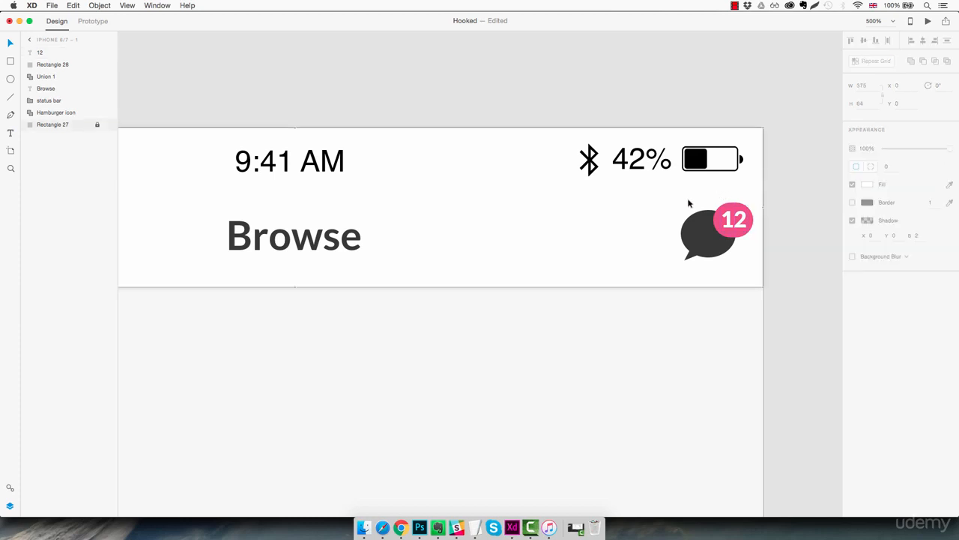
pyautogui.moveTo(689, 203); pyautogui.dragTo(745, 250)
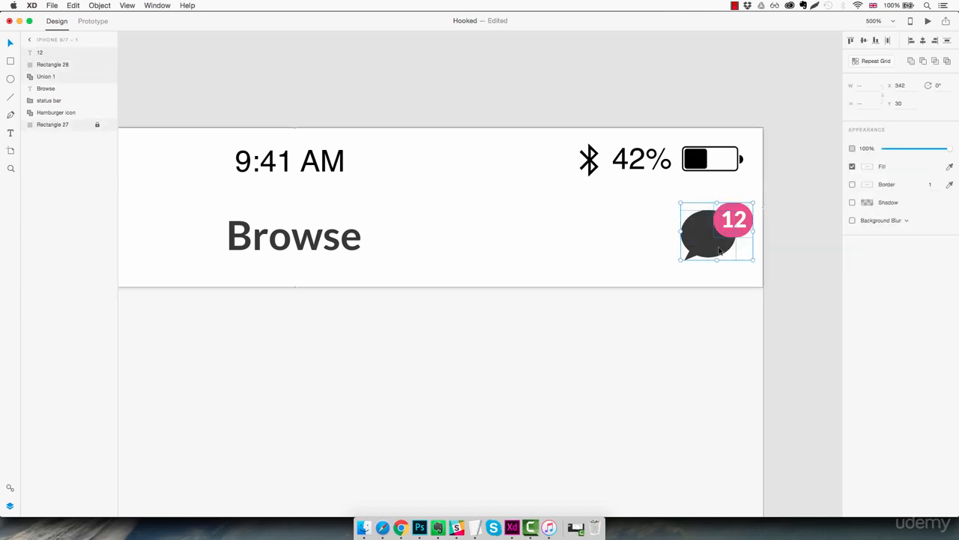
pyautogui.press('Right')
pyautogui.press('Right')
pyautogui.press('Right')
pyautogui.press('Right')
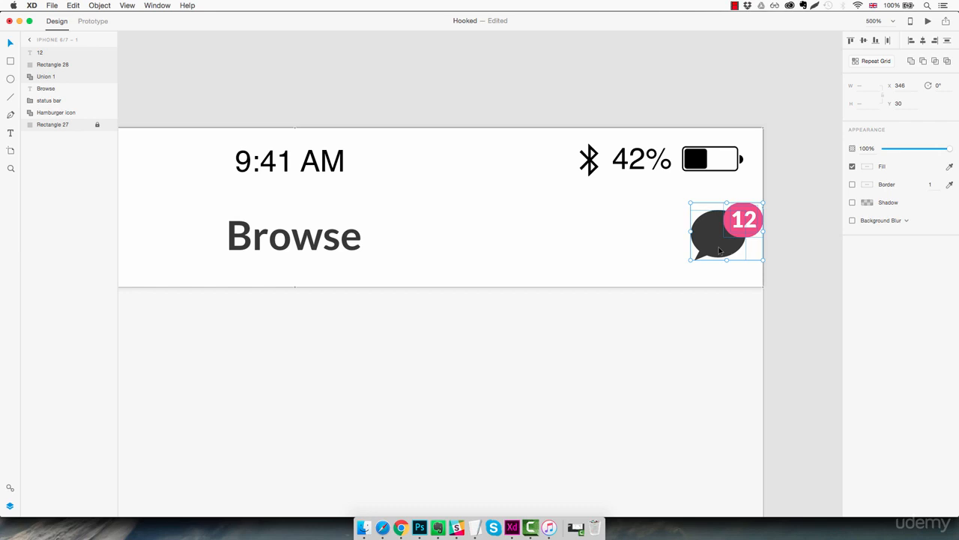
pyautogui.hotkey('shift', 'Left')
pyautogui.hotkey('shift', 'Left')
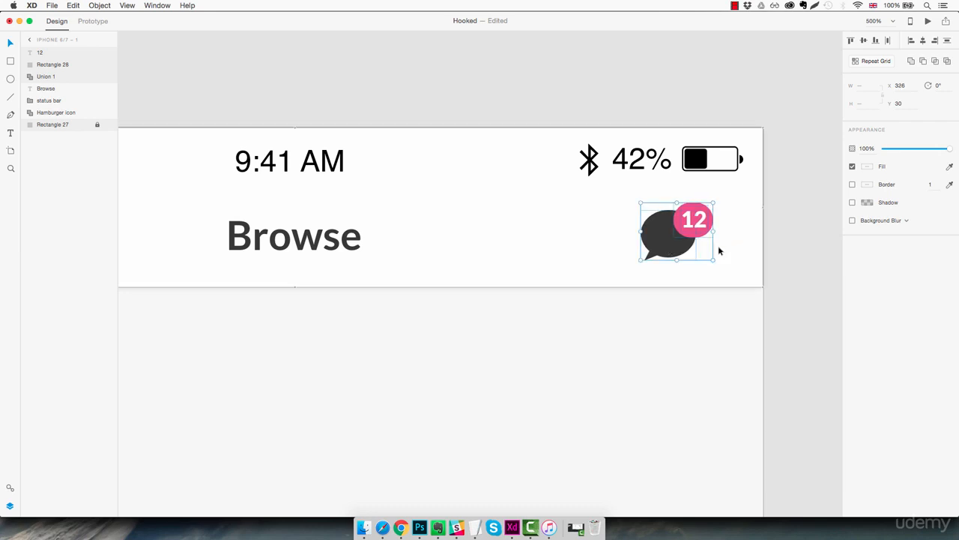
pyautogui.moveTo(657, 229); pyautogui.dragTo(655, 236)
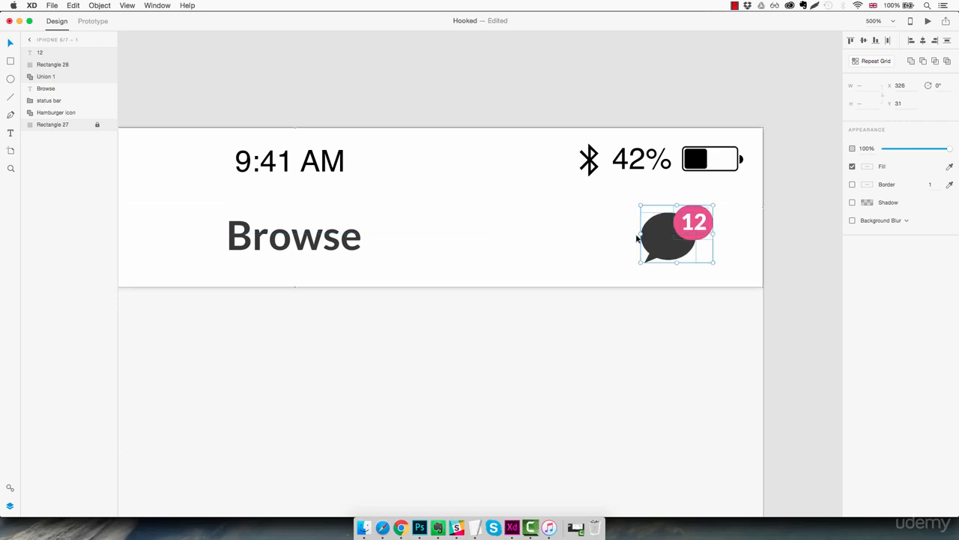
pyautogui.click(493, 194)
pyautogui.press('super+1')
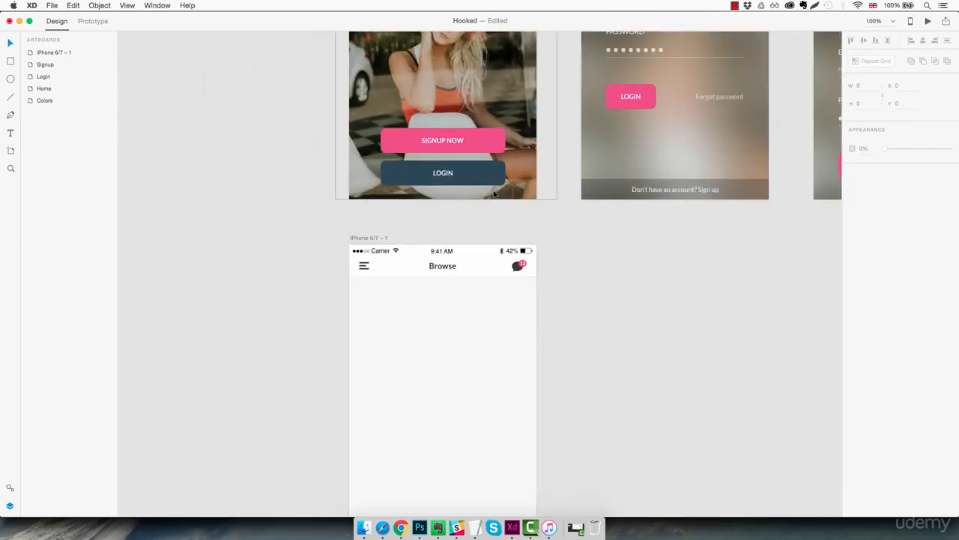
pyautogui.moveTo(469, 330); pyautogui.dragTo(493, 281)
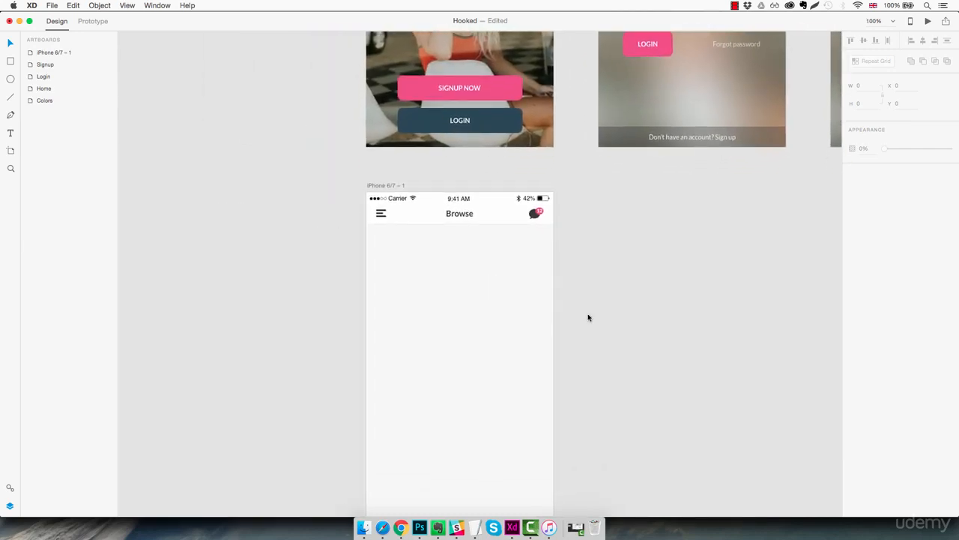
# Step: Draw a rectangular card 270 wide and 310 high below the Browse header
pyautogui.click(478, 291)
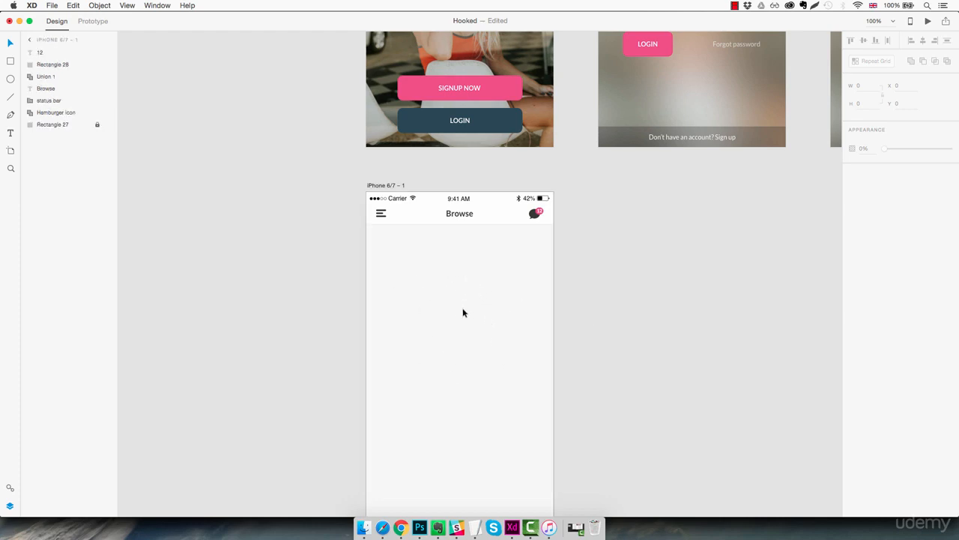
pyautogui.press('r')
pyautogui.moveTo(385, 252)
pyautogui.mouseDown()
pyautogui.moveTo(510, 344)
pyautogui.moveTo(532, 409)
pyautogui.moveTo(521, 413)
pyautogui.mouseUp()
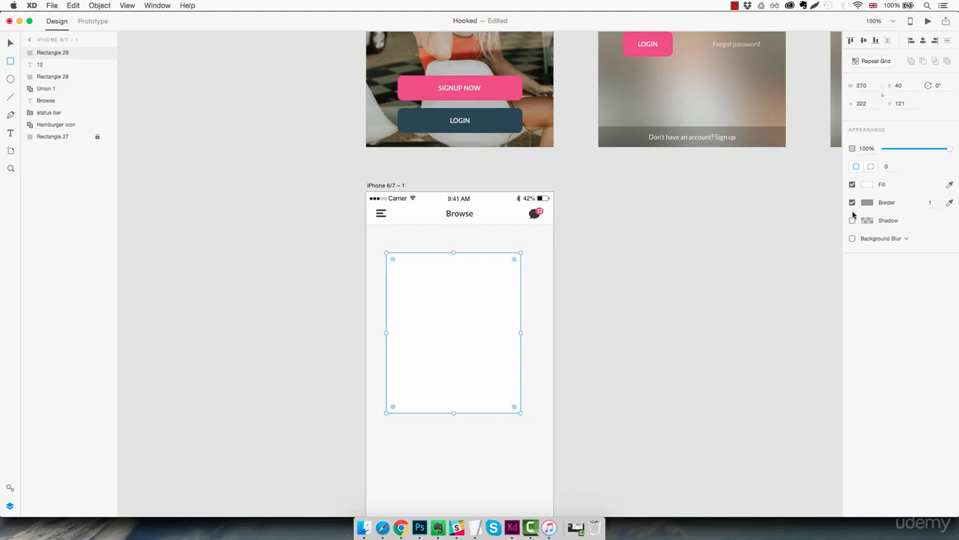
pyautogui.click(872, 108)
pyautogui.press('Down')
pyautogui.press('Down')
pyautogui.press('Down')
pyautogui.press('Down')
pyautogui.press('Down')
pyautogui.press('Down')
pyautogui.press('Down')
pyautogui.press('Down')
pyautogui.press('Down')
pyautogui.press('Down')
pyautogui.press('Down')
pyautogui.press('Down')
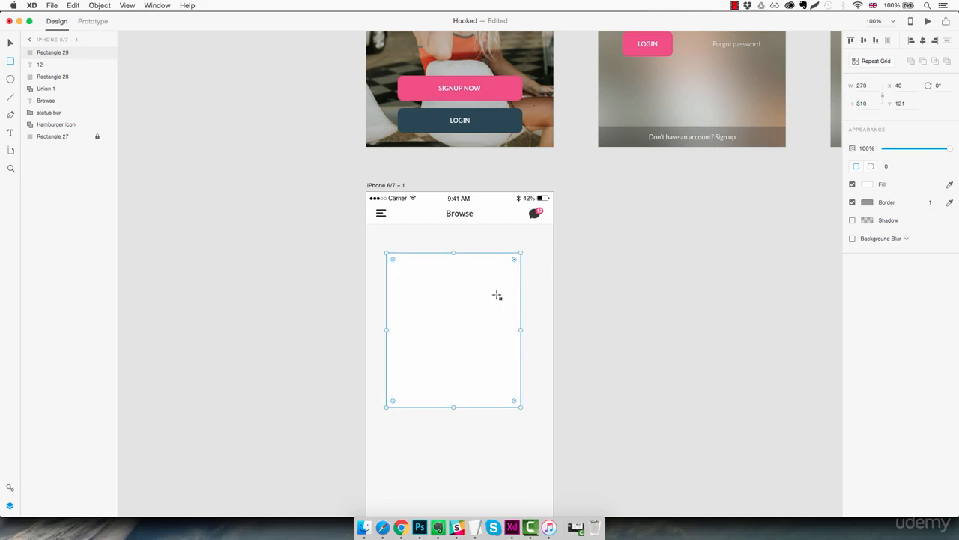
# Step: Centre the card horizontally on the artboard below the header, at X 53, Y 99
pyautogui.press('Escape')
pyautogui.moveTo(456, 317); pyautogui.dragTo(464, 290)
pyautogui.press('z')
pyautogui.click(455, 227)
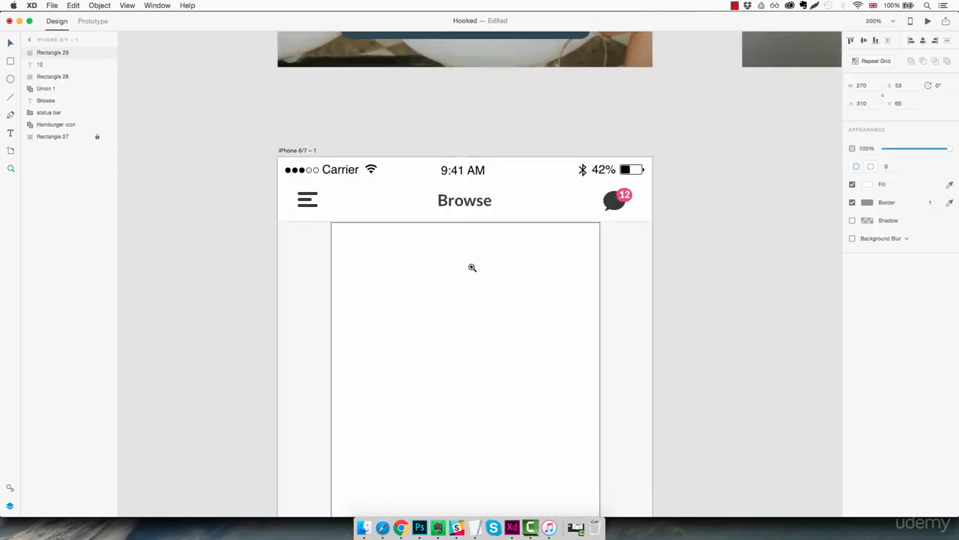
pyautogui.press('v')
pyautogui.press('Up')
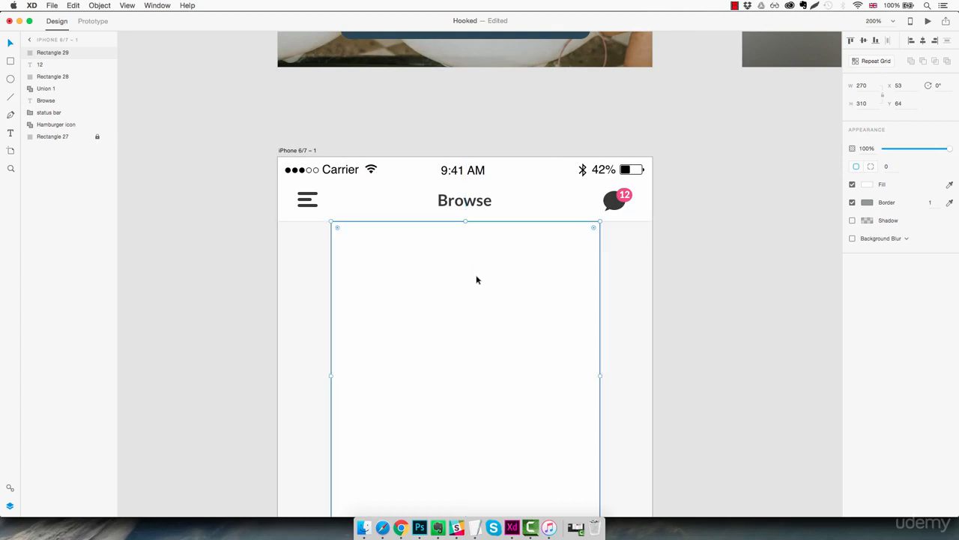
pyautogui.hotkey('shift', 'Down')
pyautogui.hotkey('shift', 'Down')
pyautogui.hotkey('shift', 'Down')
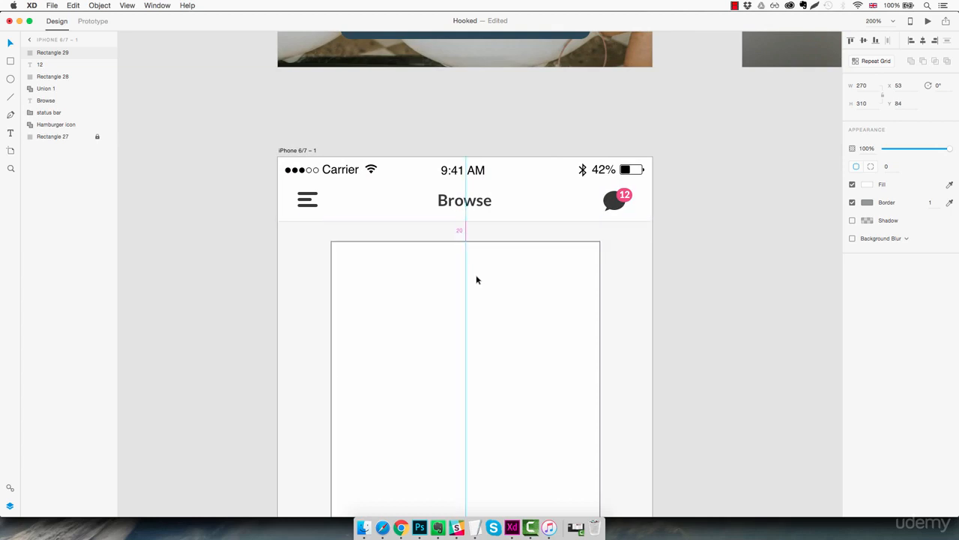
pyautogui.press('Down')
pyautogui.press('Down')
pyautogui.press('Down')
pyautogui.press('Down')
pyautogui.press('Down')
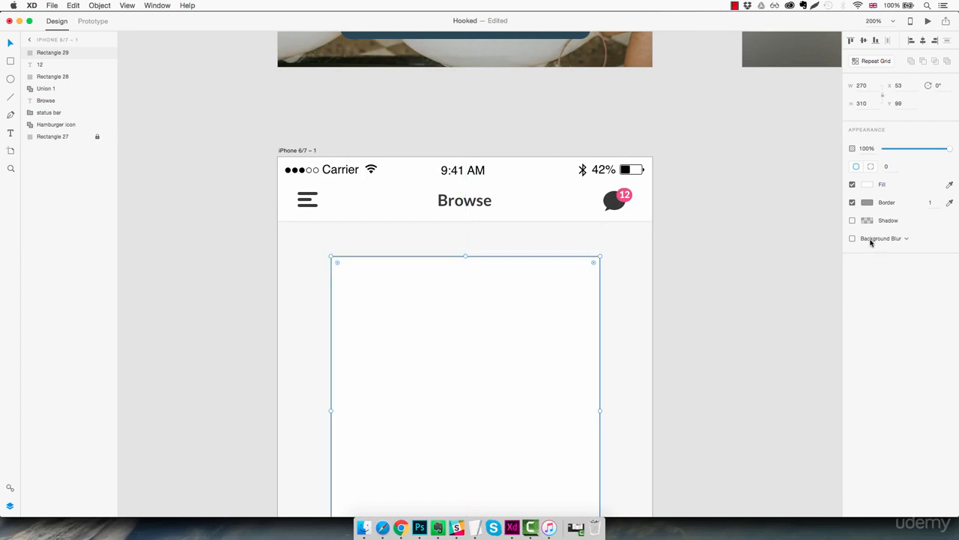
# Step: Recolour the card's border to a light grey of about #E2E2E2
pyautogui.click(868, 204)
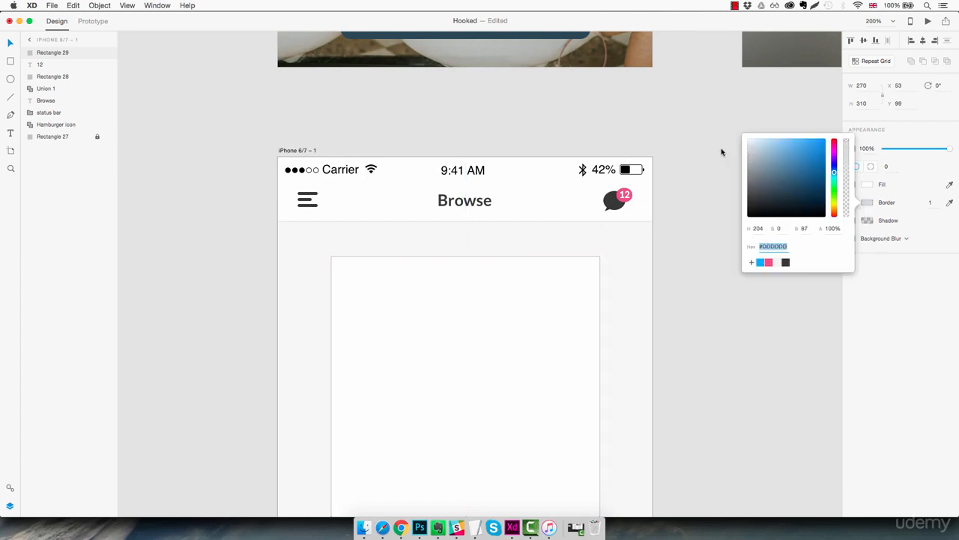
pyautogui.write('E2E2E2')
pyautogui.press('Return')
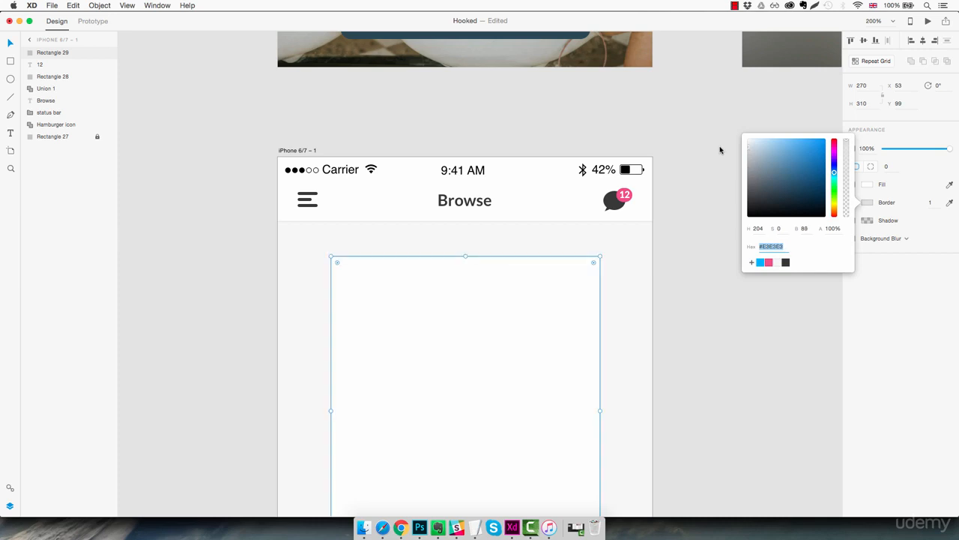
pyautogui.press('Up')
pyautogui.press('Up')
pyautogui.click(702, 207)
pyautogui.scroll(-4, 694, 167)
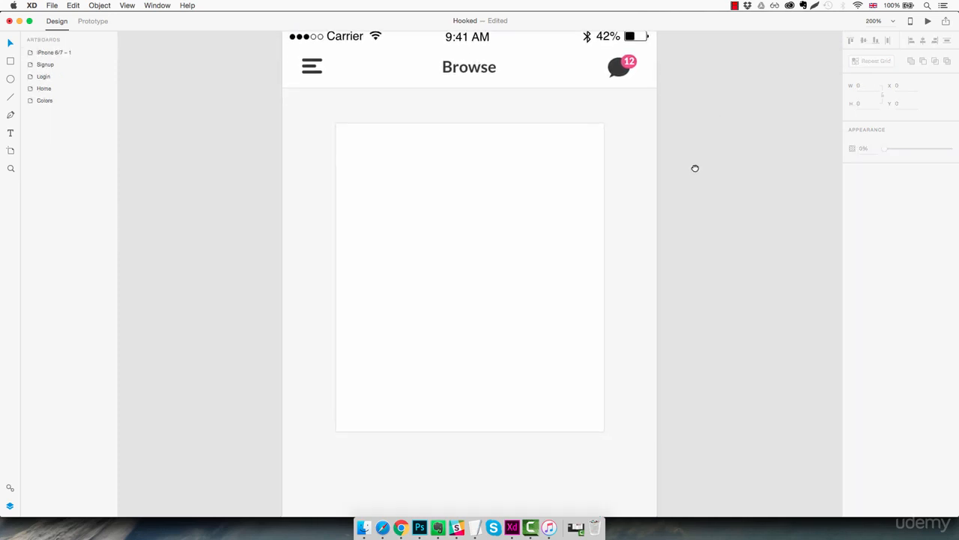
# Step: Add a shadow to the card with X 0, Y 2 and blur 2
pyautogui.click(548, 212)
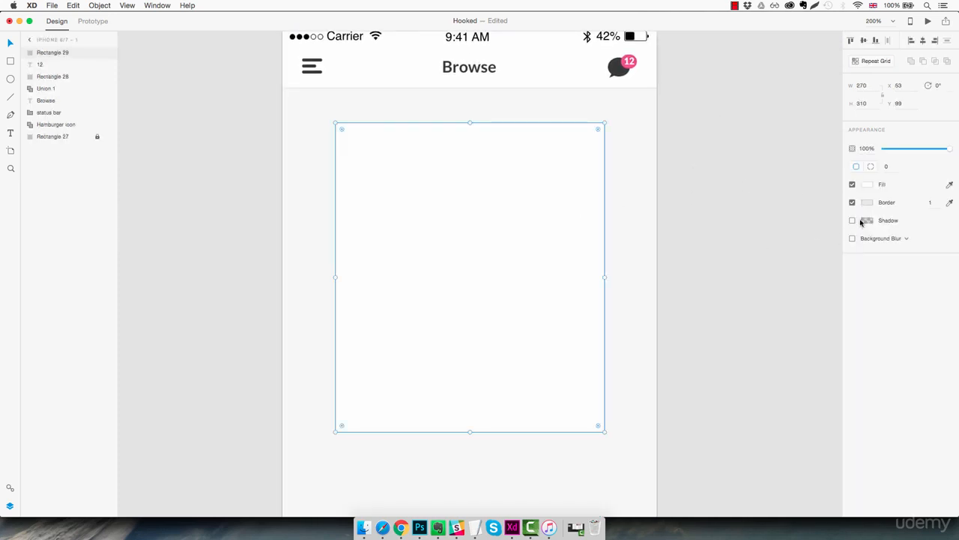
pyautogui.click(852, 221)
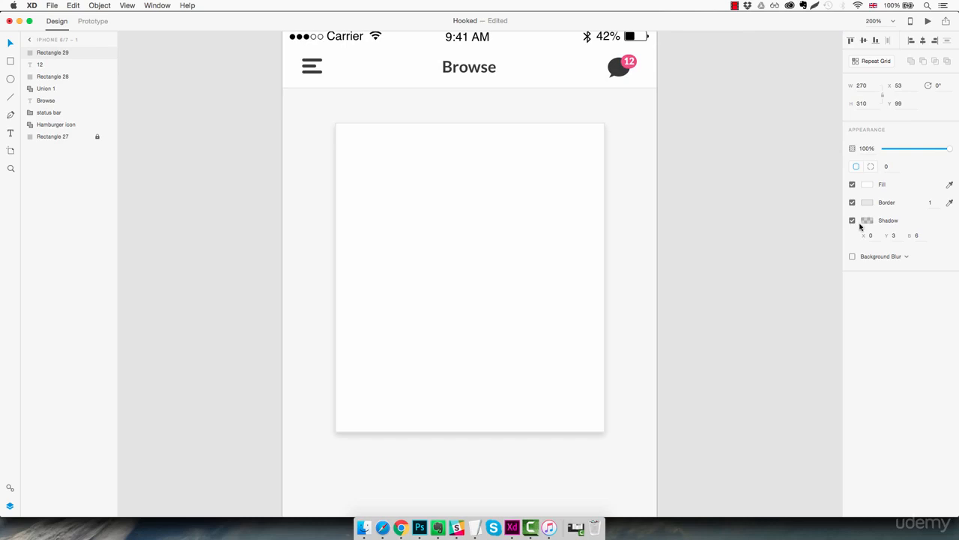
pyautogui.click(916, 237)
pyautogui.write('5')
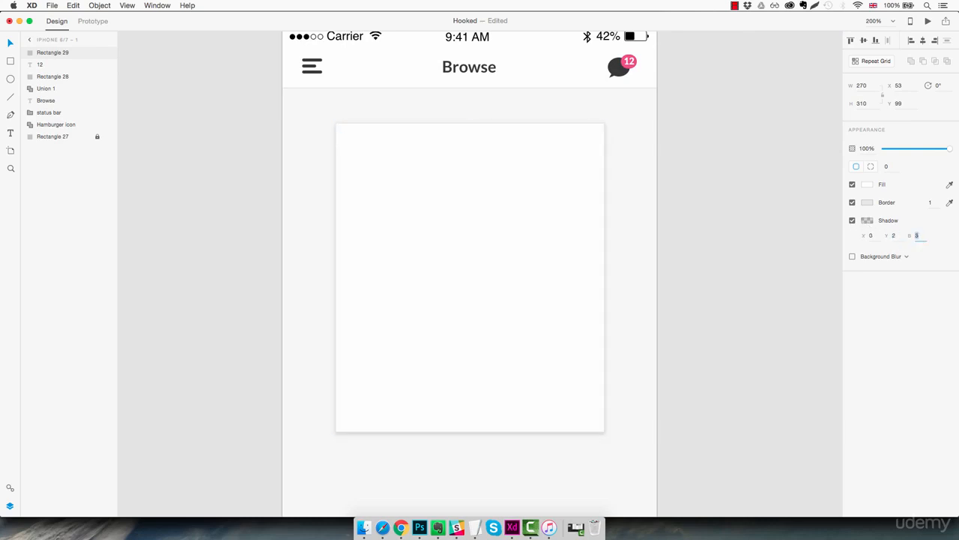
pyautogui.press('Down')
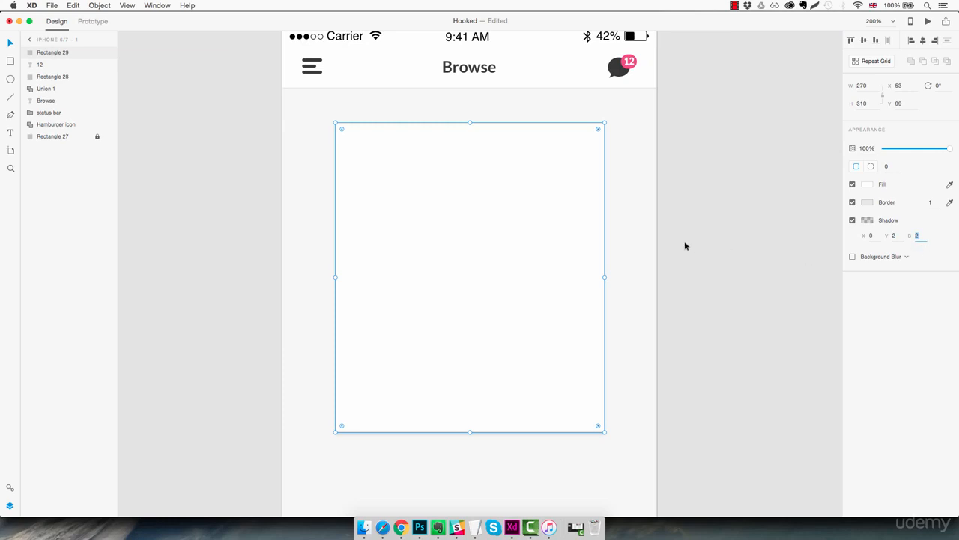
pyautogui.click(643, 245)
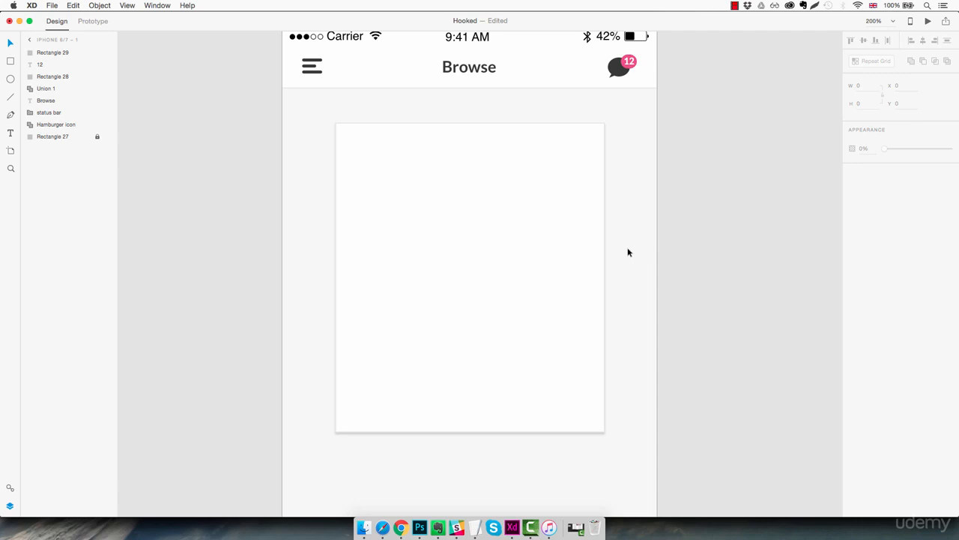
# Step: Duplicate the card in place and fill the copy with light pink #FF9D9D
pyautogui.click(510, 207)
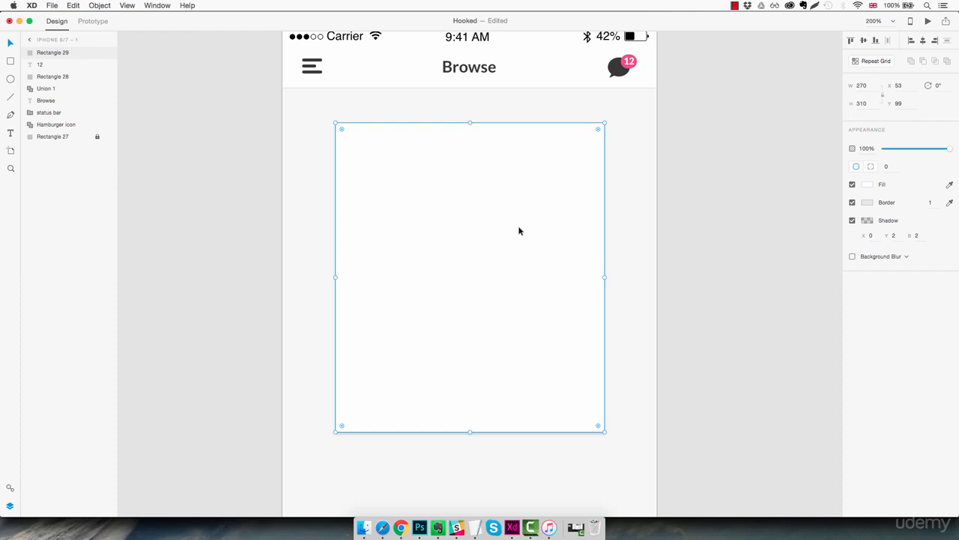
pyautogui.press('super+d')
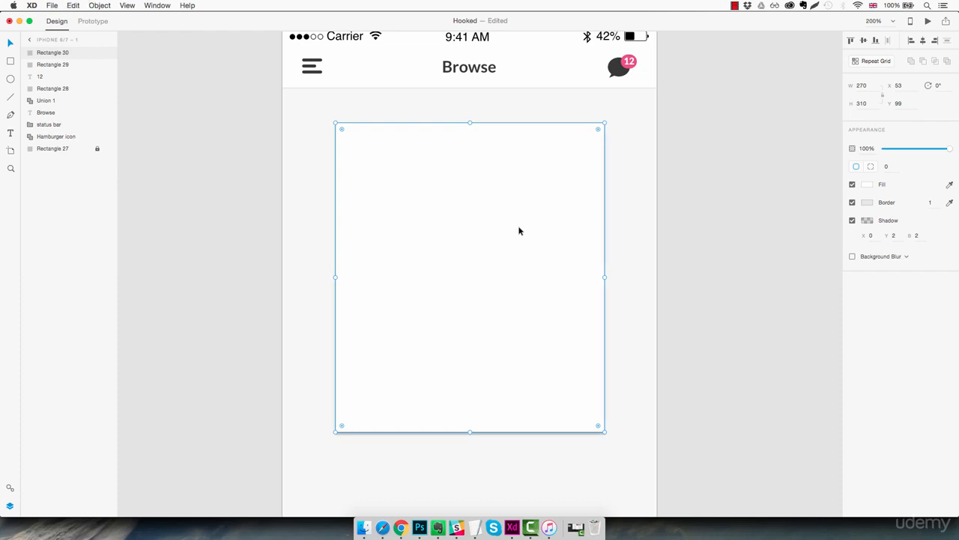
pyautogui.click(867, 184)
pyautogui.click(790, 157)
pyautogui.moveTo(790, 156); pyautogui.dragTo(780, 125)
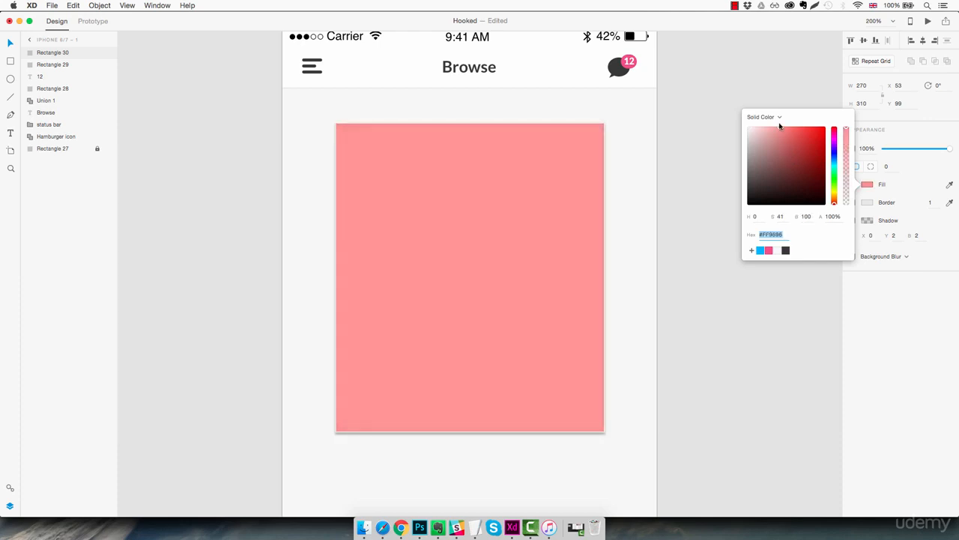
pyautogui.click(712, 318)
# Step: Turn off the border and shadow on the pink rectangle
pyautogui.click(578, 241)
pyautogui.click(852, 202)
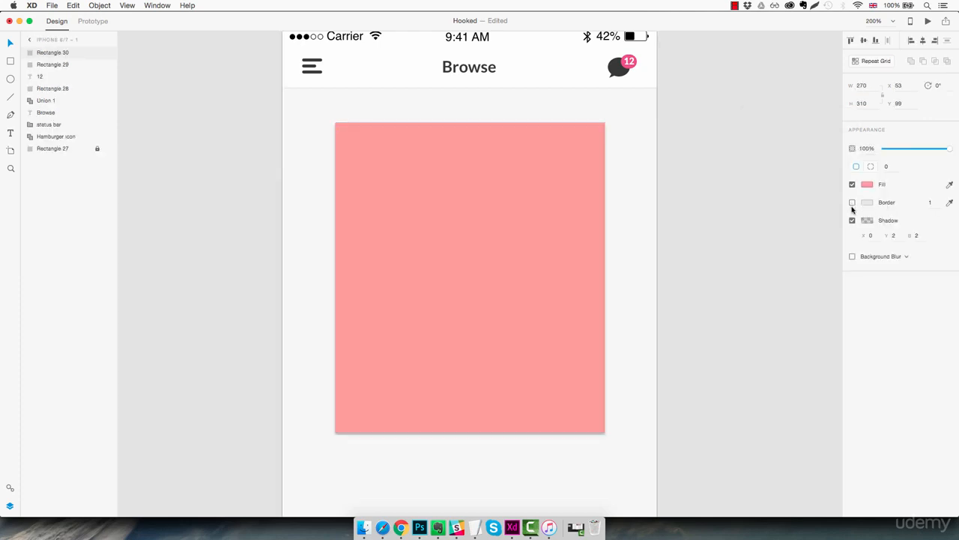
pyautogui.click(852, 221)
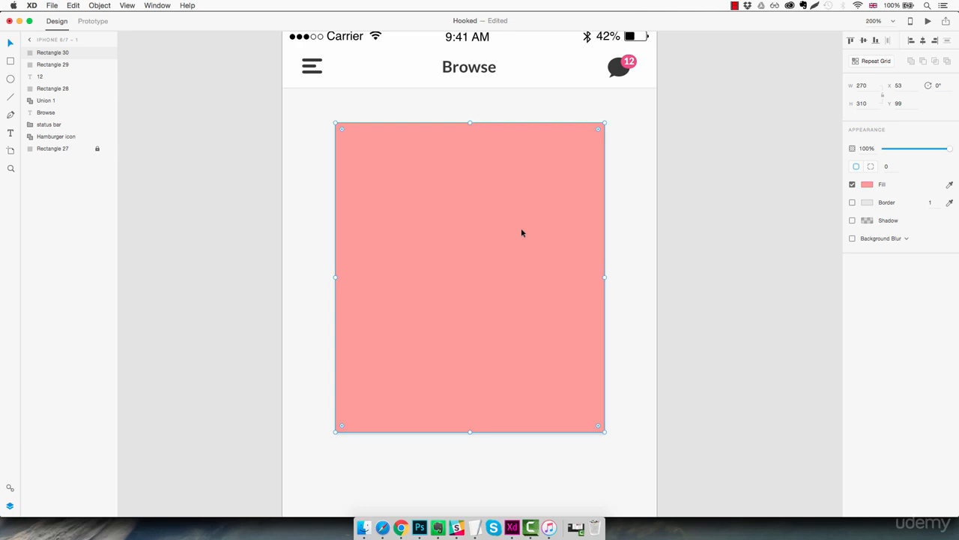
# Step: Scale the pink rectangle down about its centre to about 220 by 252, leaving a white frame around it
pyautogui.press('alt')
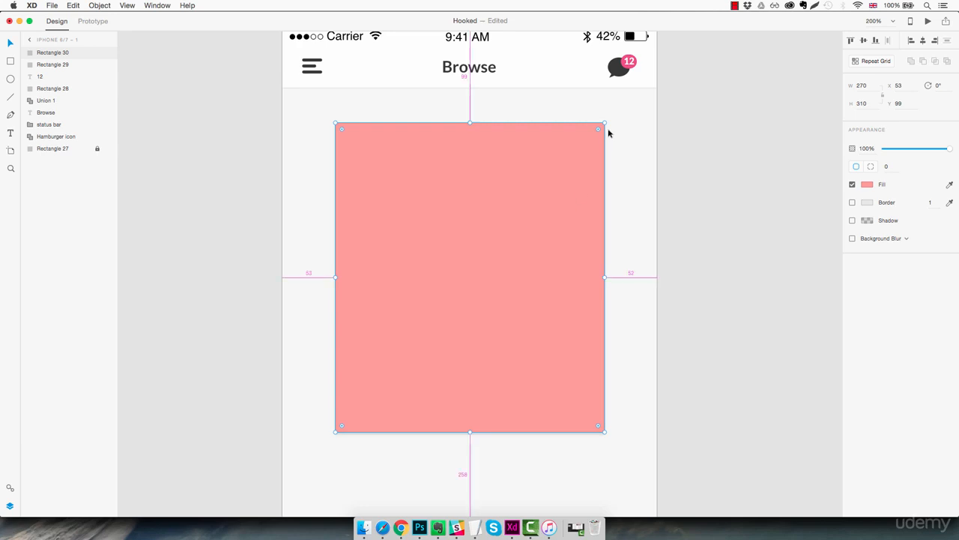
pyautogui.moveTo(604, 122); pyautogui.dragTo(591, 150)
pyautogui.click(625, 159)
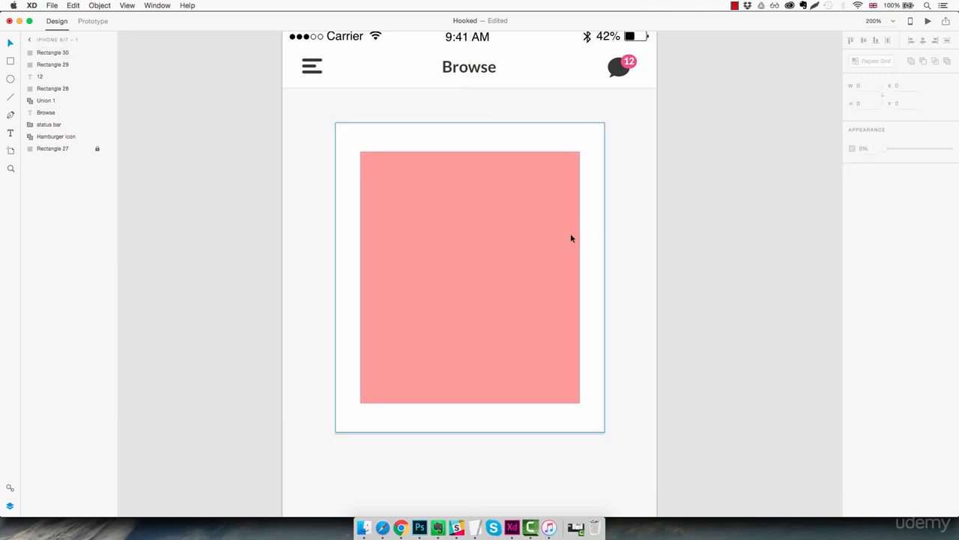
# Step: Preview guy.jpg from the Assets folder in Finder and place it as the image fill of the pink rectangle
pyautogui.click(363, 528)
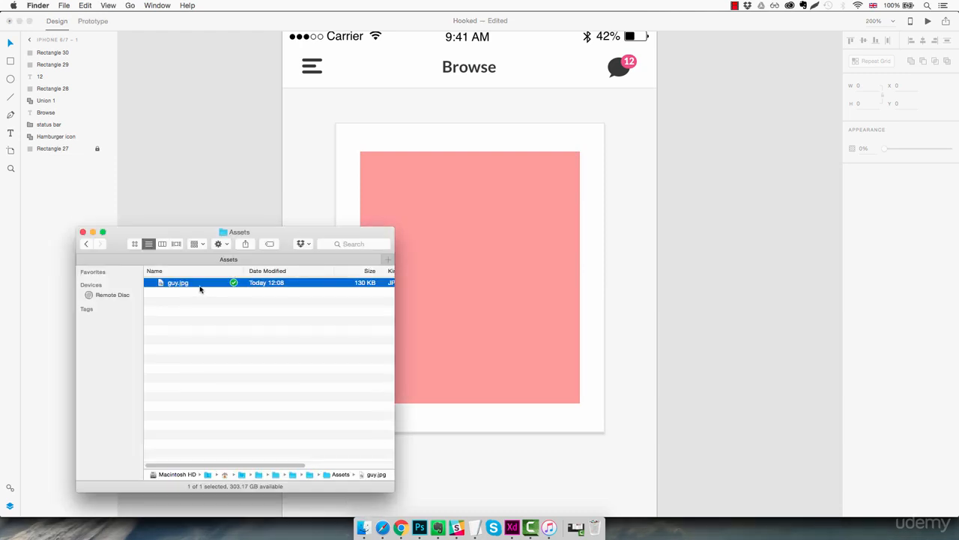
pyautogui.press('space')
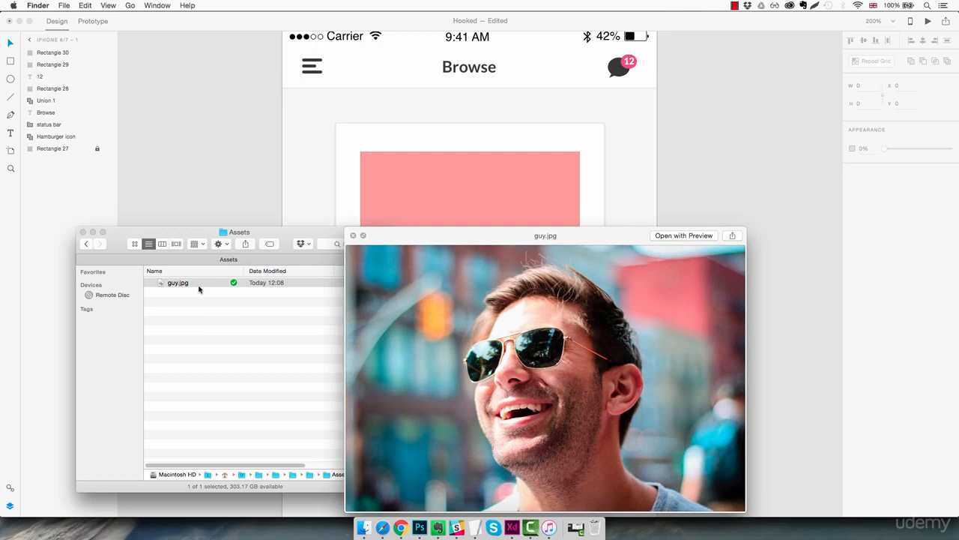
pyautogui.press('space')
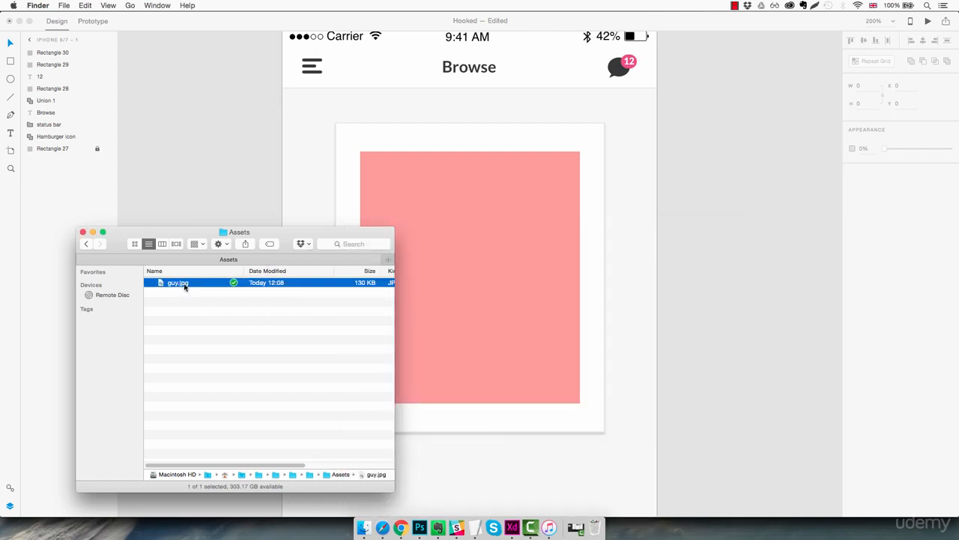
pyautogui.moveTo(184, 287); pyautogui.dragTo(487, 264)
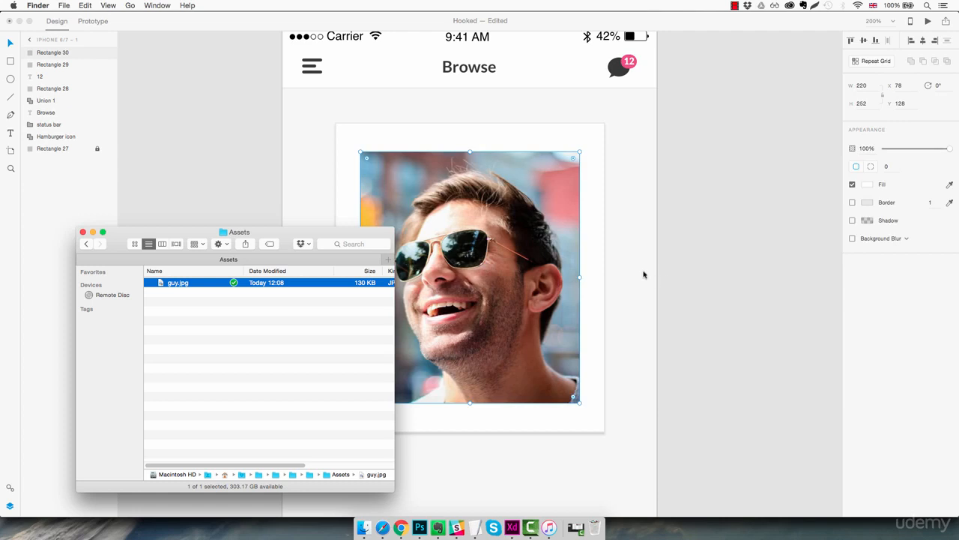
pyautogui.click(638, 272)
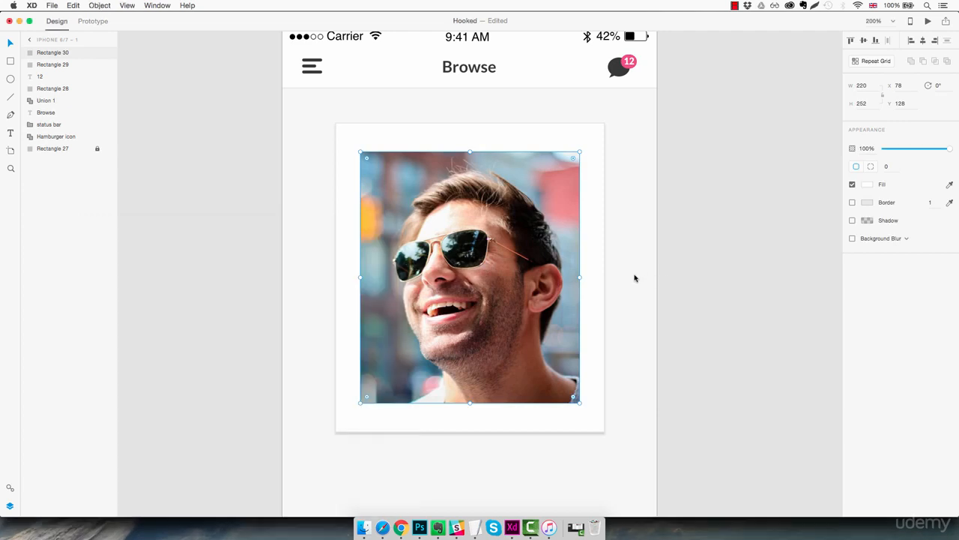
pyautogui.click(634, 278)
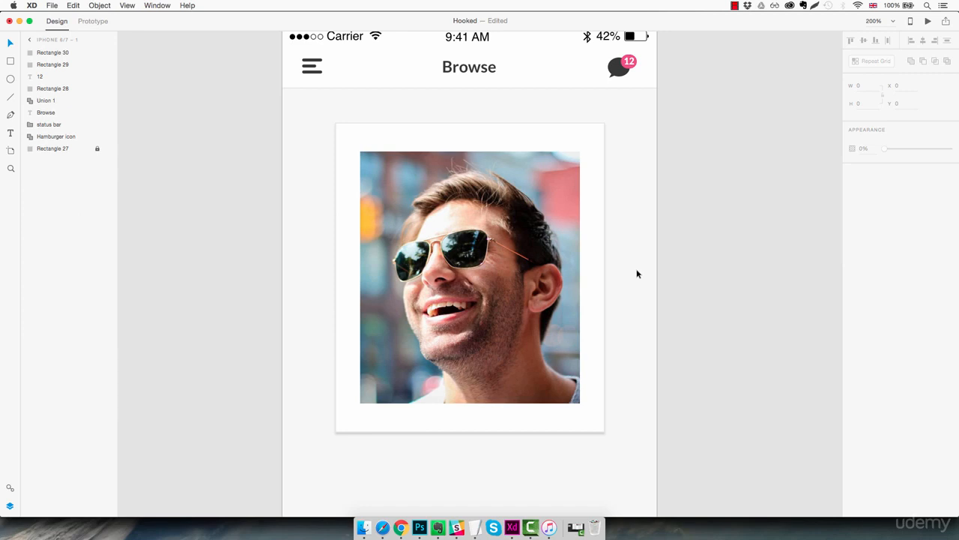
# Step: Place a duplicate of the white card behind the original and rotate it 4° clockwise
pyautogui.click(597, 194)
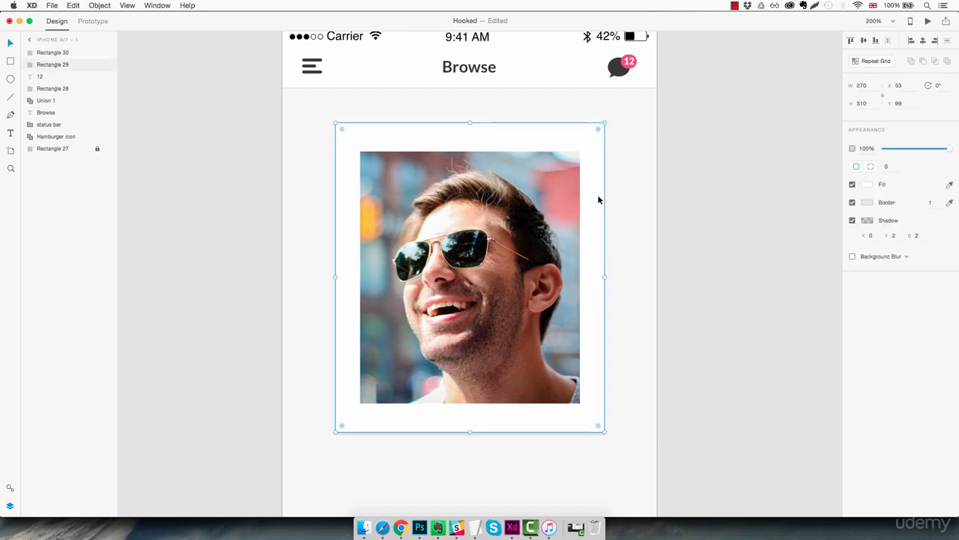
pyautogui.press('super+d')
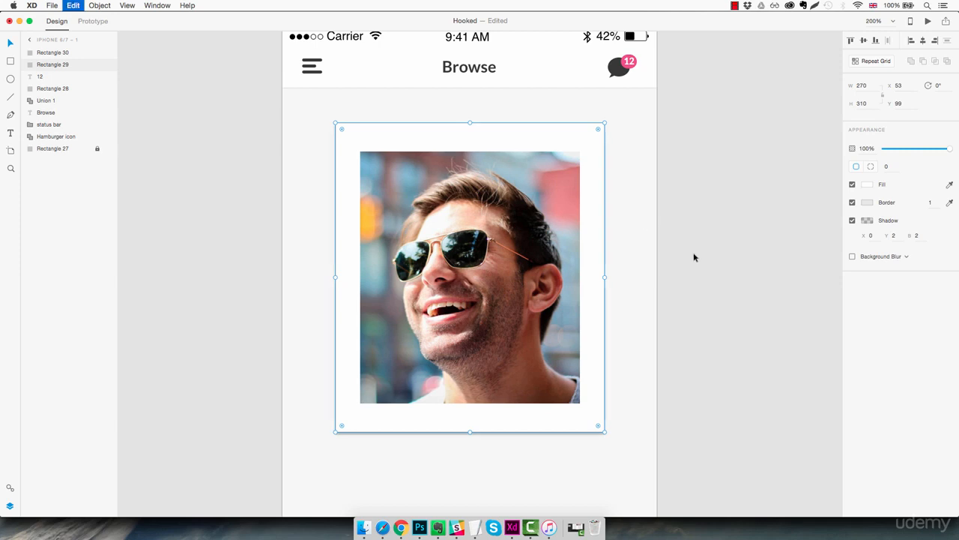
pyautogui.moveTo(75, 68); pyautogui.dragTo(71, 84)
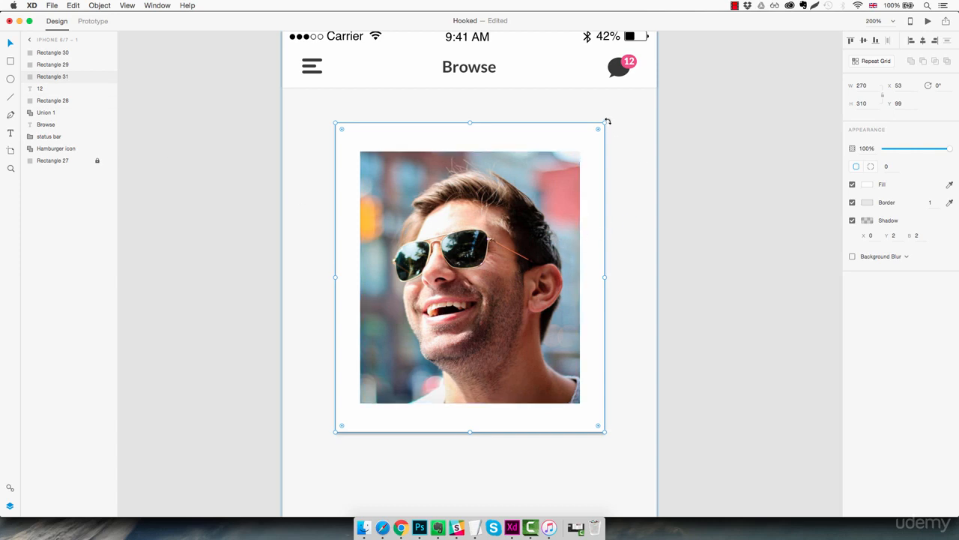
pyautogui.moveTo(607, 121); pyautogui.dragTo(616, 131)
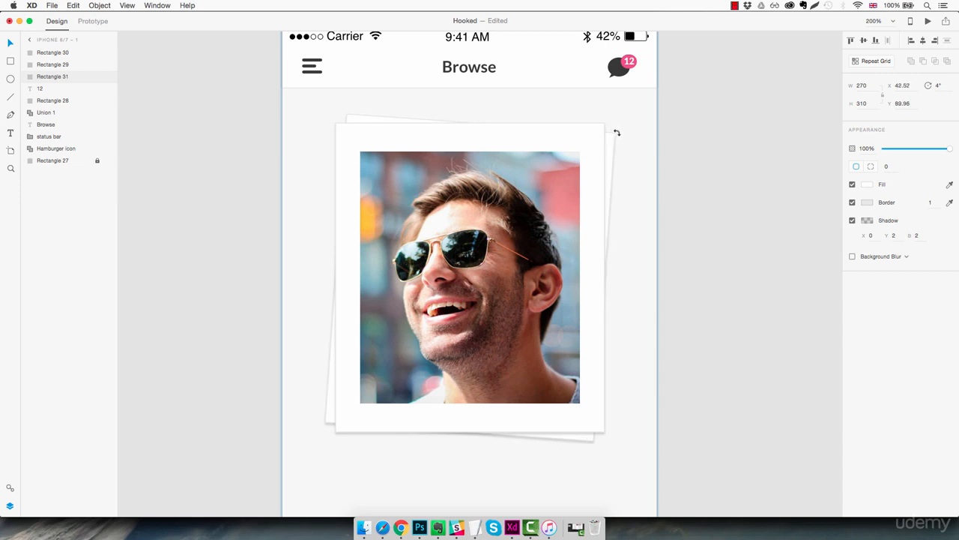
pyautogui.moveTo(616, 132); pyautogui.dragTo(615, 133)
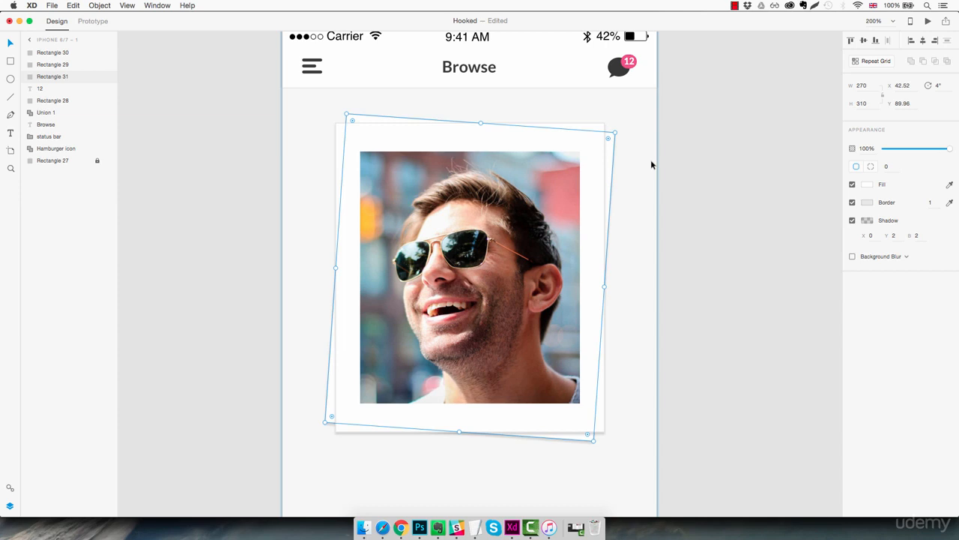
# Step: Place a duplicate of the tilted white card behind the stack and rotate it to 356° so it leans the opposite way
pyautogui.press('super+d')
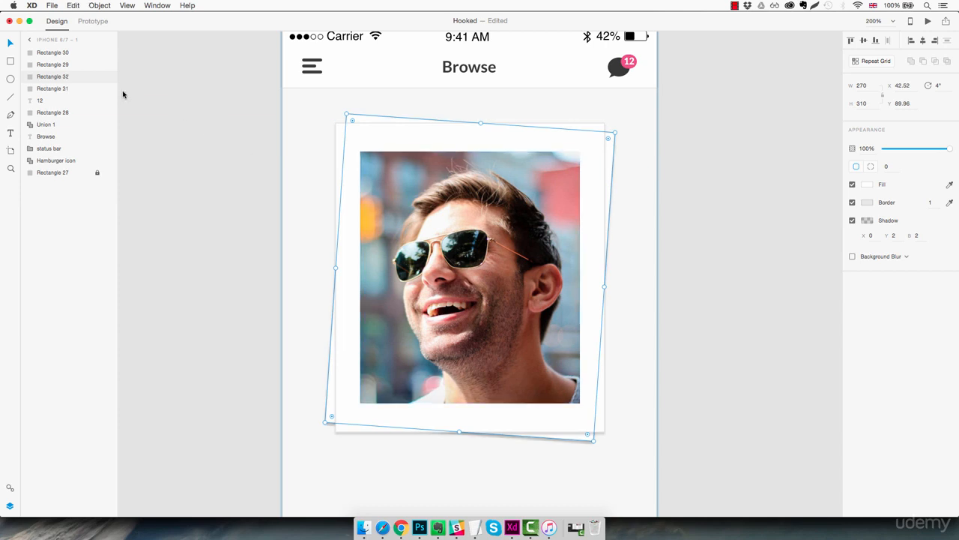
pyautogui.moveTo(74, 78); pyautogui.dragTo(73, 96)
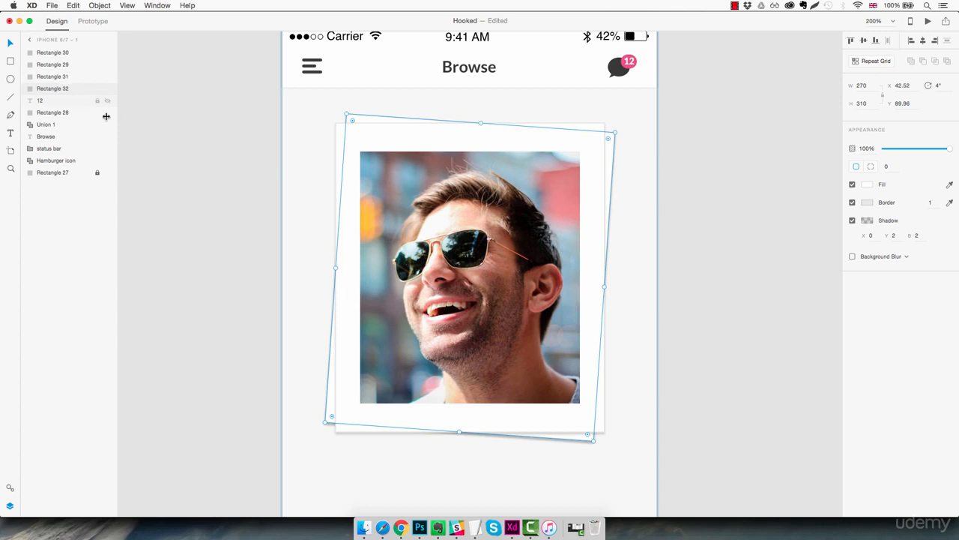
pyautogui.moveTo(616, 128); pyautogui.dragTo(605, 111)
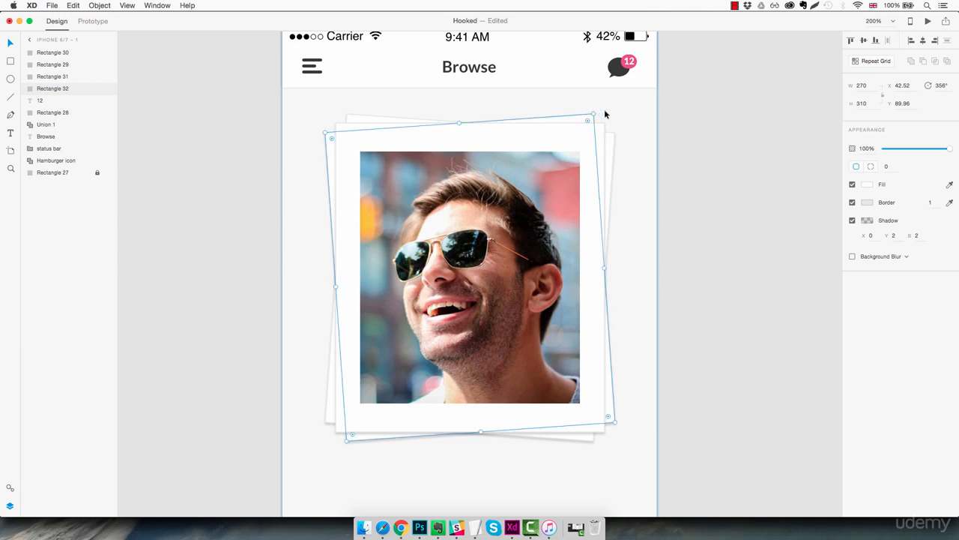
pyautogui.click(642, 141)
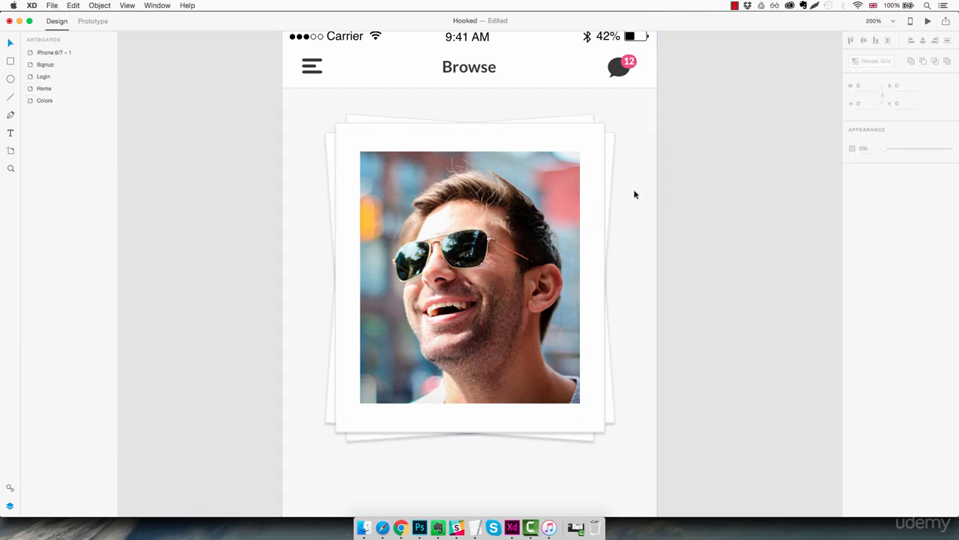
# Step: Rename the iPhone 6/7 – 1 artboard as Browse
pyautogui.press('super+1')
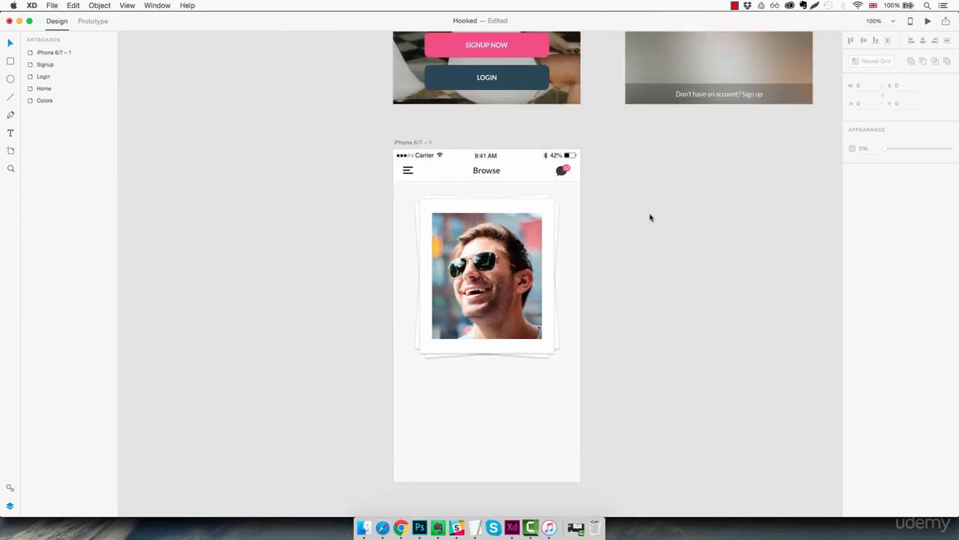
pyautogui.doubleClick(58, 53)
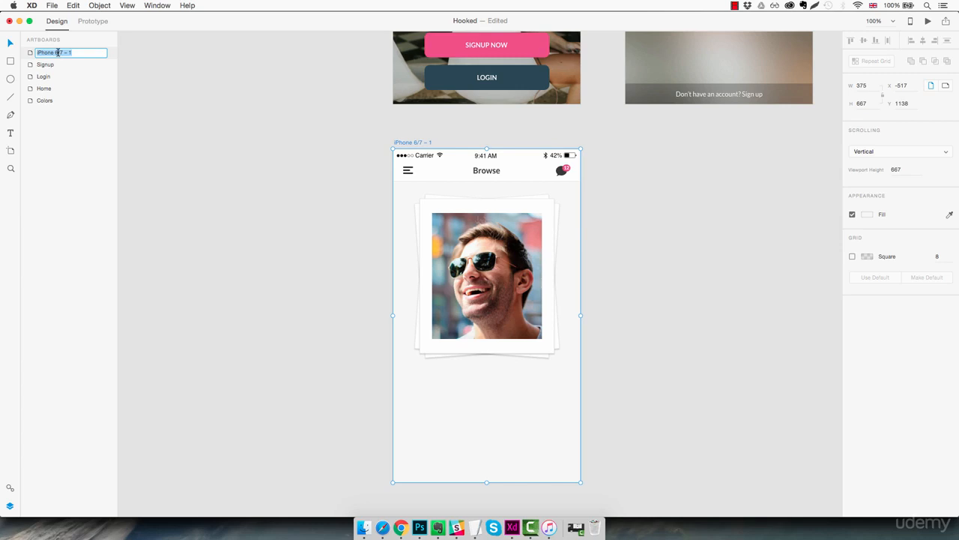
pyautogui.write('Browse')
pyautogui.press('Return')
# Step: Group the hamburger icon, Browse title, chat bubble and its badge, and name the group Header
pyautogui.click(514, 167)
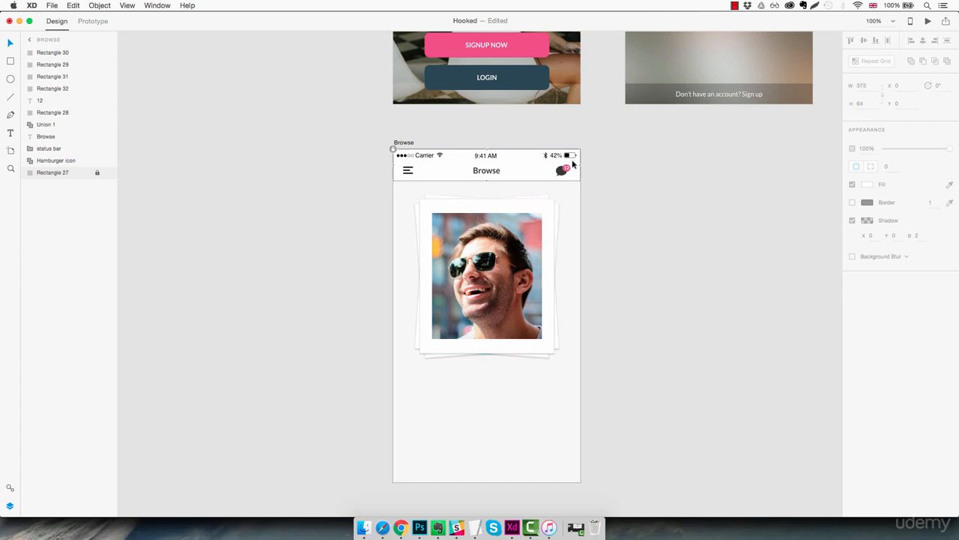
pyautogui.moveTo(575, 159); pyautogui.dragTo(403, 174)
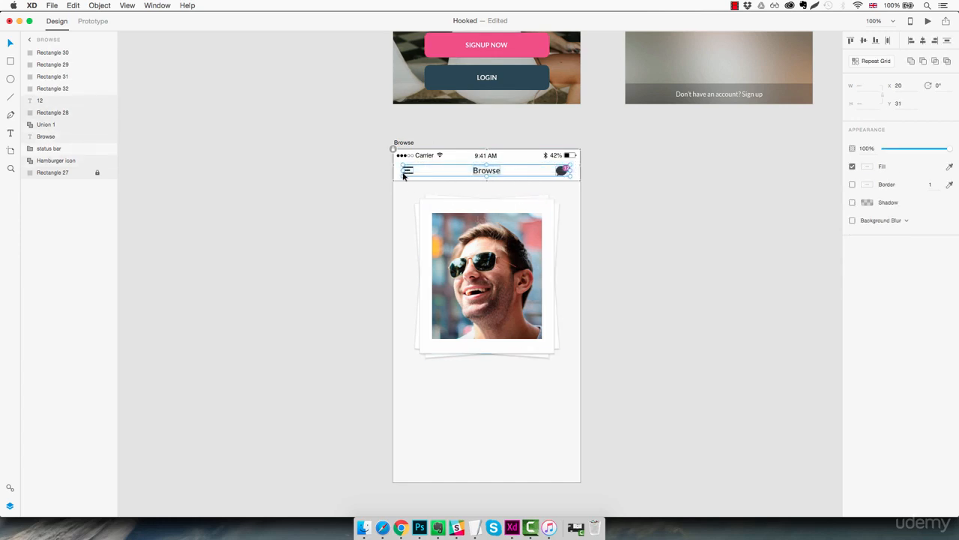
pyautogui.press('super+g')
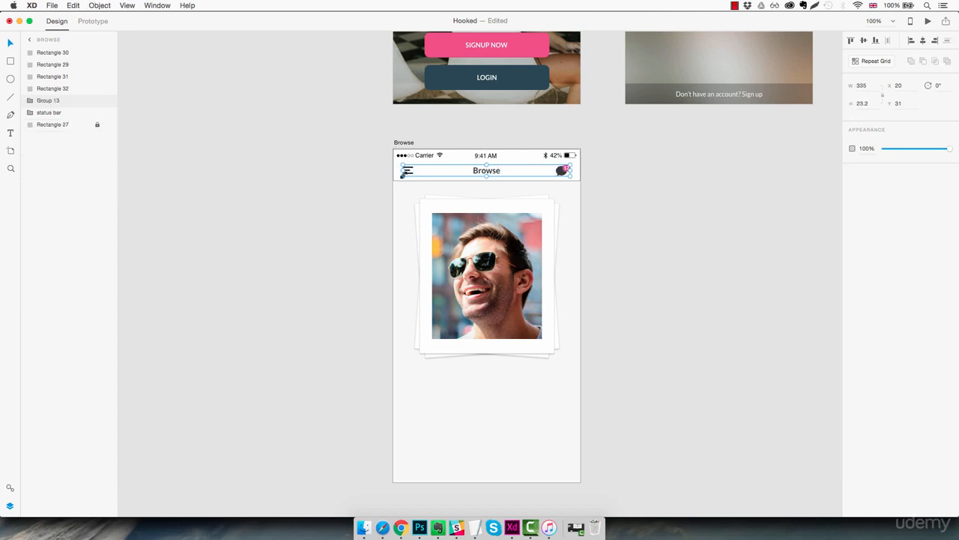
pyautogui.doubleClick(48, 100)
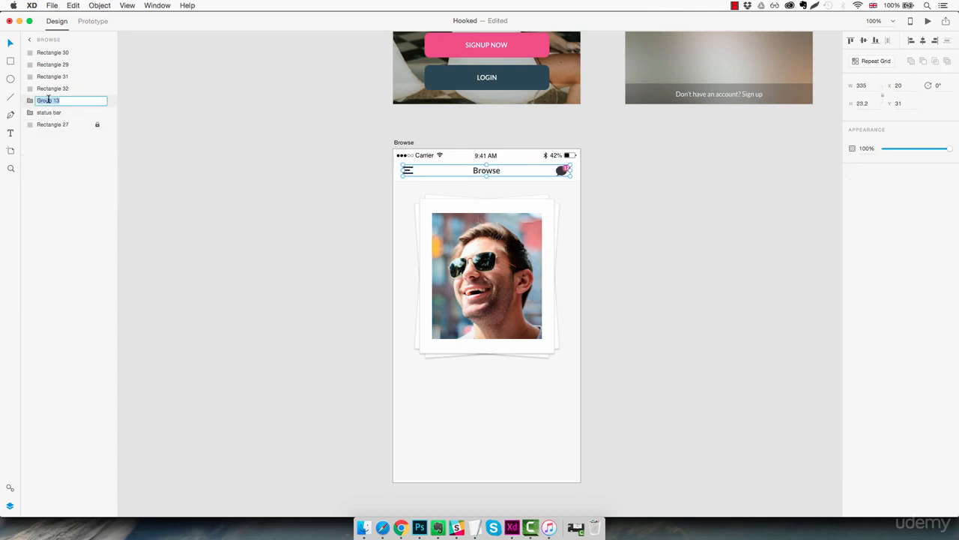
pyautogui.write('Header')
pyautogui.press('Return')
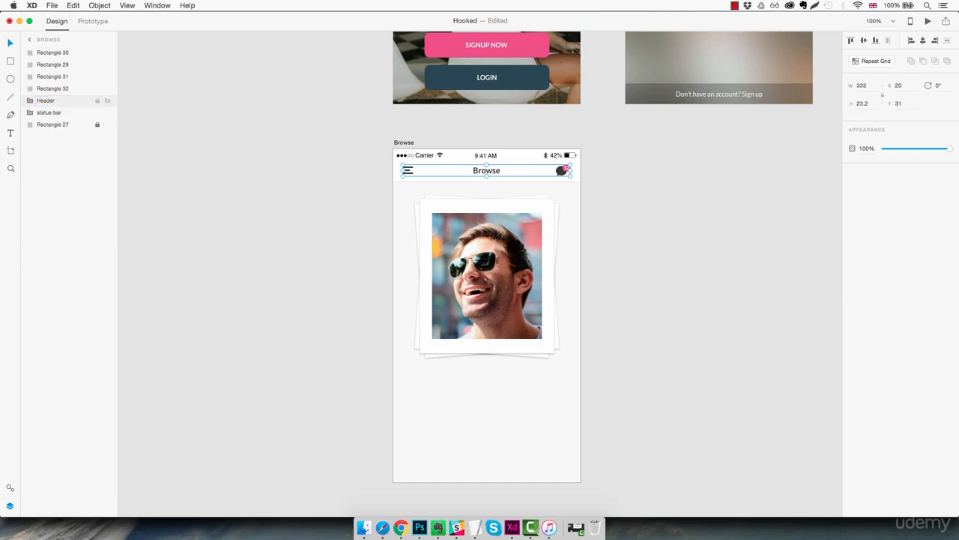
# Step: Move the status bar and Header groups above the photo card rectangles in the layer order
pyautogui.click(54, 114)
pyautogui.moveTo(54, 116); pyautogui.dragTo(63, 66)
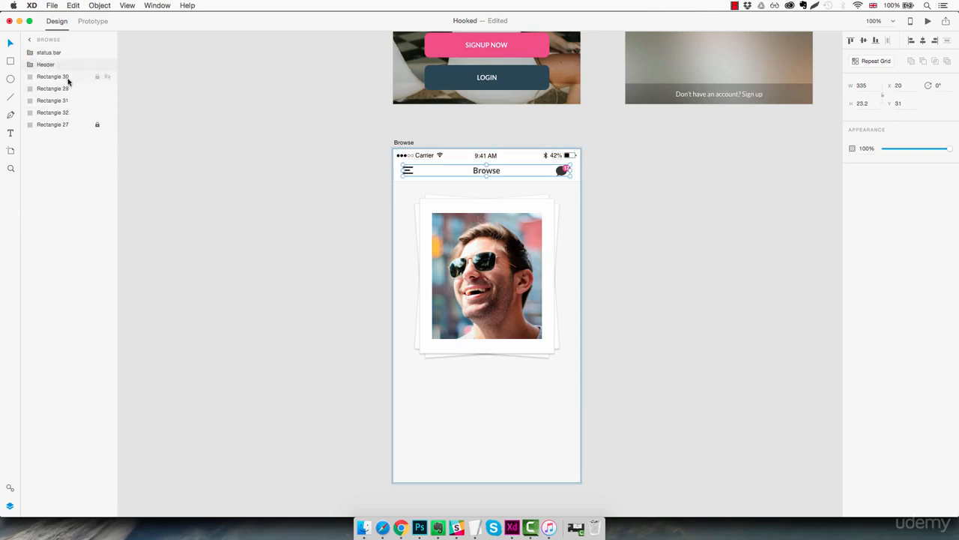
pyautogui.click(66, 89)
pyautogui.click(61, 103)
pyautogui.click(62, 114)
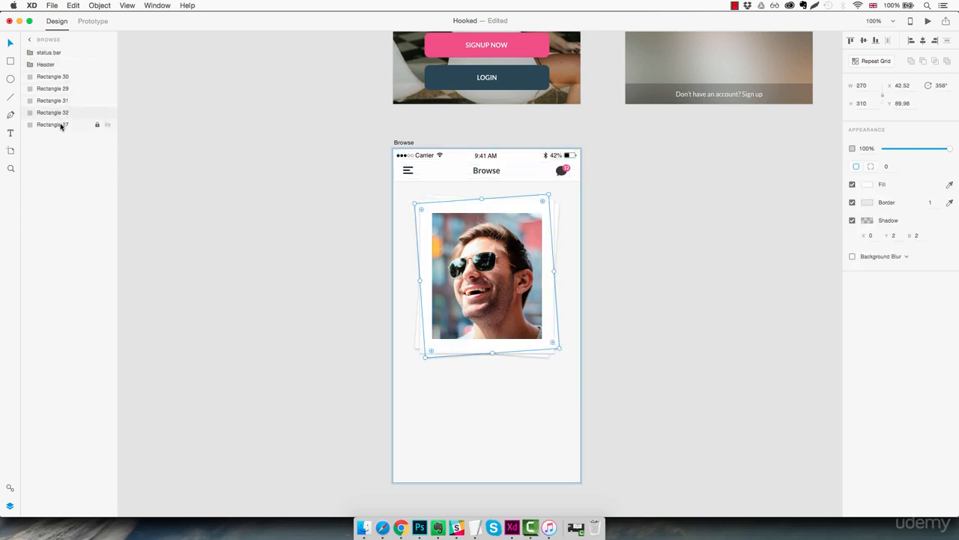
pyautogui.click(61, 126)
pyautogui.click(463, 380)
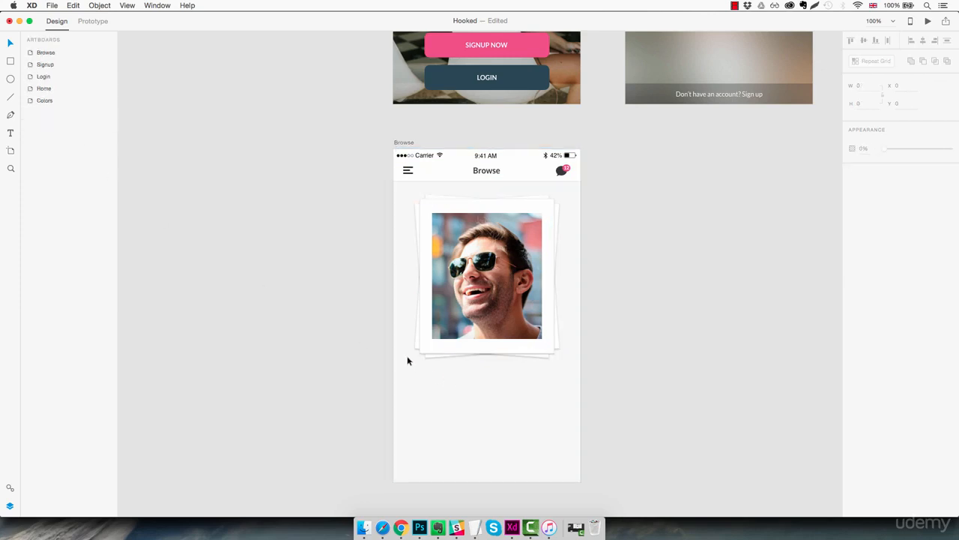
# Step: Group the photo and the three white cards, and name the group Photo frame
pyautogui.click(434, 264)
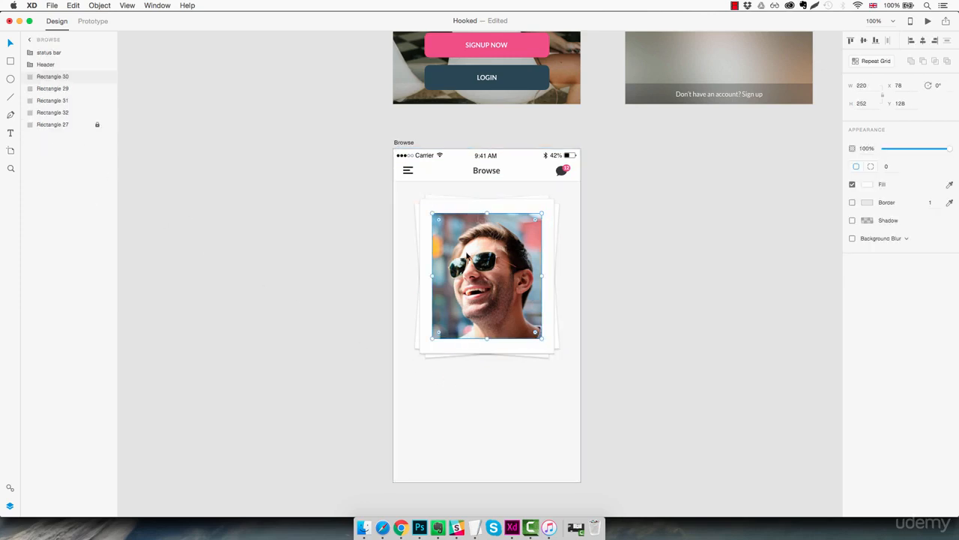
pyautogui.click(437, 184)
pyautogui.moveTo(416, 188); pyautogui.dragTo(566, 361)
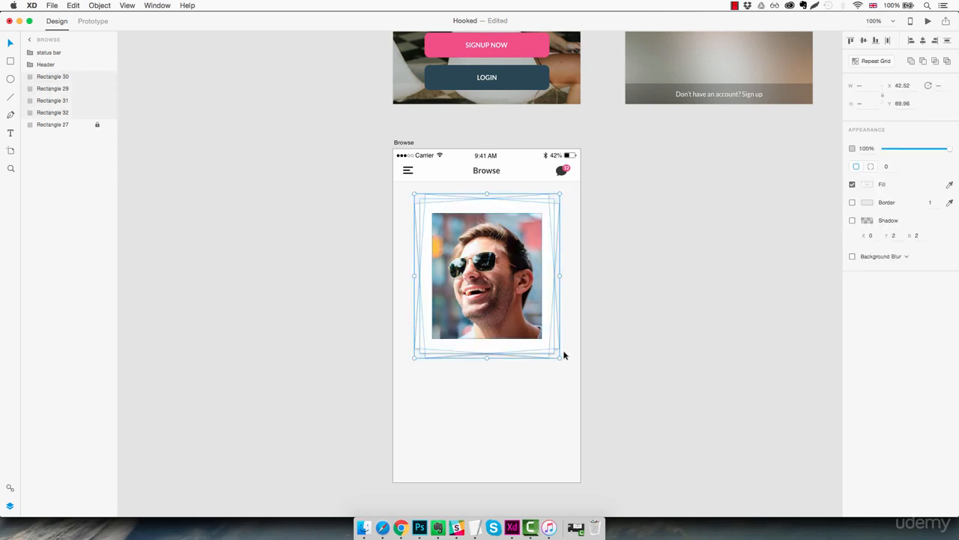
pyautogui.press('super+g')
pyautogui.doubleClick(47, 77)
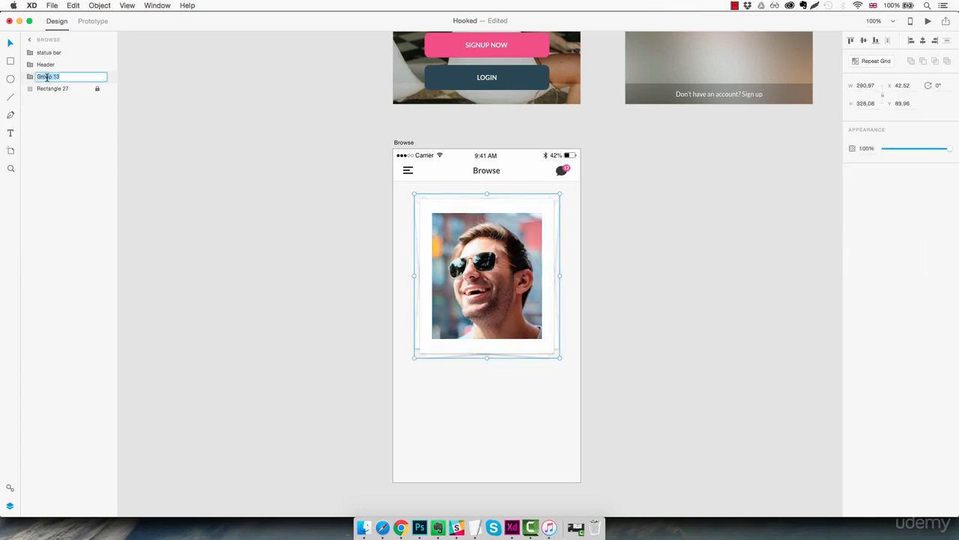
pyautogui.write('Photo frame')
pyautogui.press('Return')
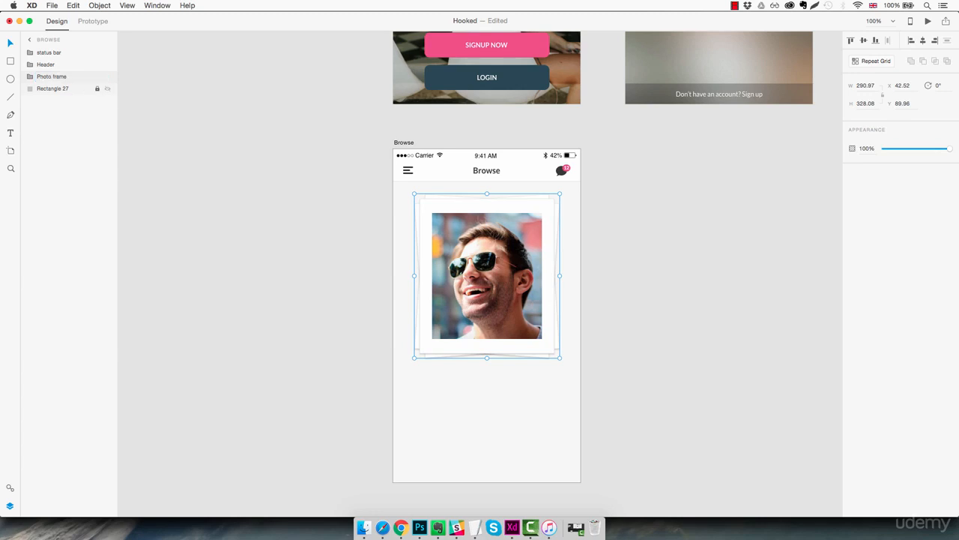
pyautogui.hscroll(1, 502, 299)
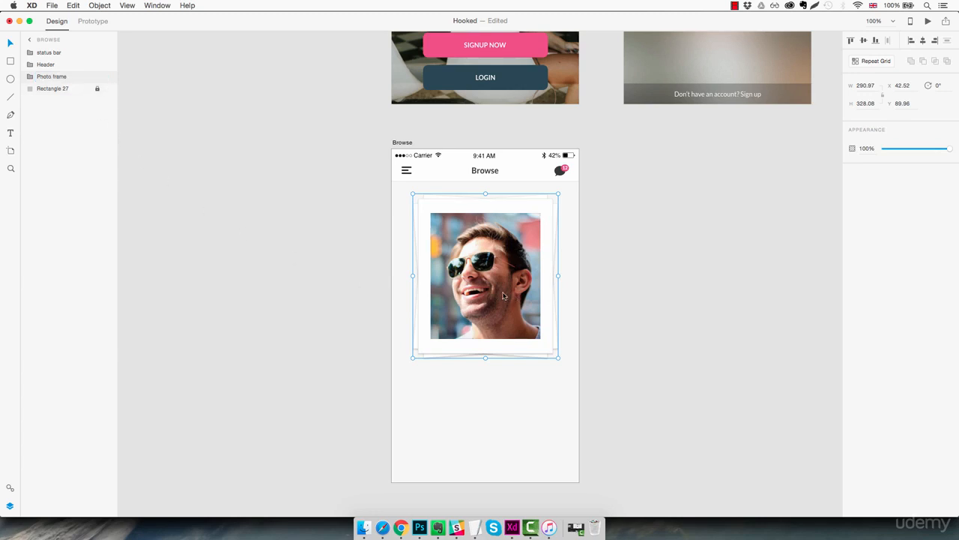
pyautogui.click(607, 361)
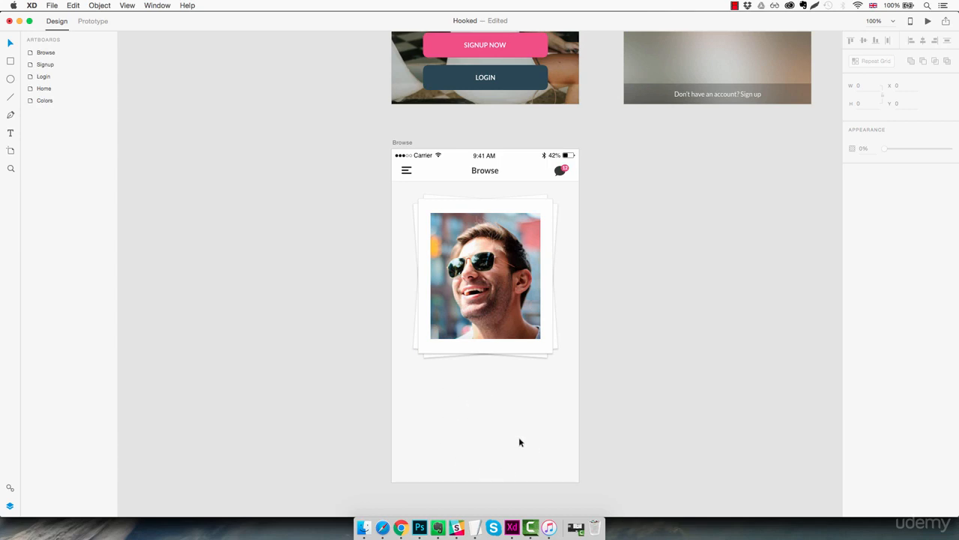
# Step: Draw a white rectangle about 387 by 193 across the lower part of the Browse artboard, slightly overhanging its edges
pyautogui.press('r')
pyautogui.moveTo(390, 391); pyautogui.dragTo(512, 452)
pyautogui.moveTo(575, 475); pyautogui.dragTo(583, 487)
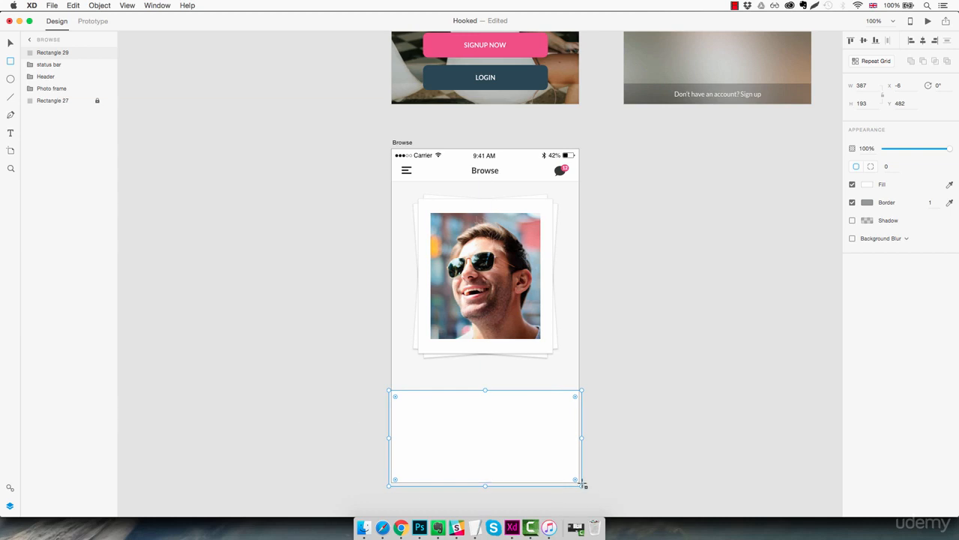
# Step: Set the border colour of the lower white rectangle to light grey #E0E0E0
pyautogui.click(867, 202)
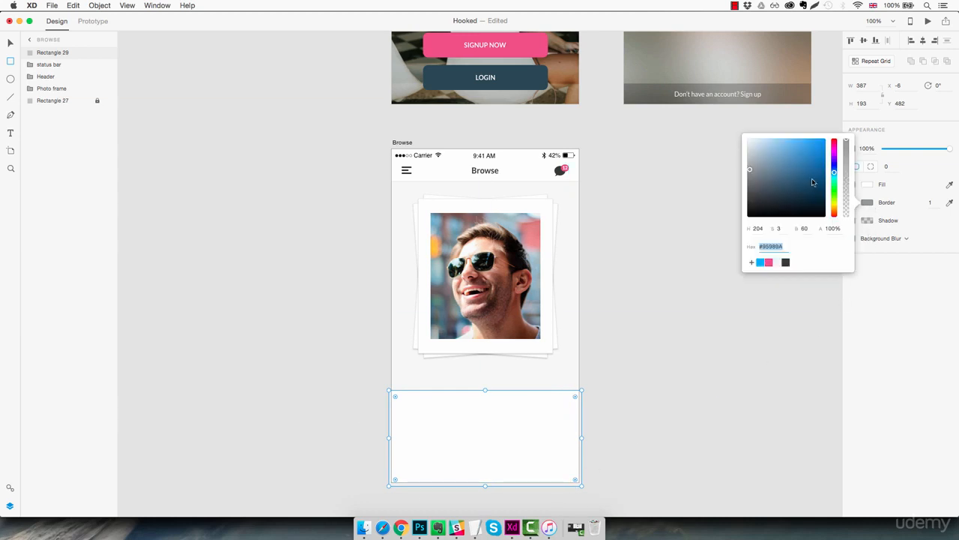
pyautogui.moveTo(812, 182); pyautogui.dragTo(734, 149)
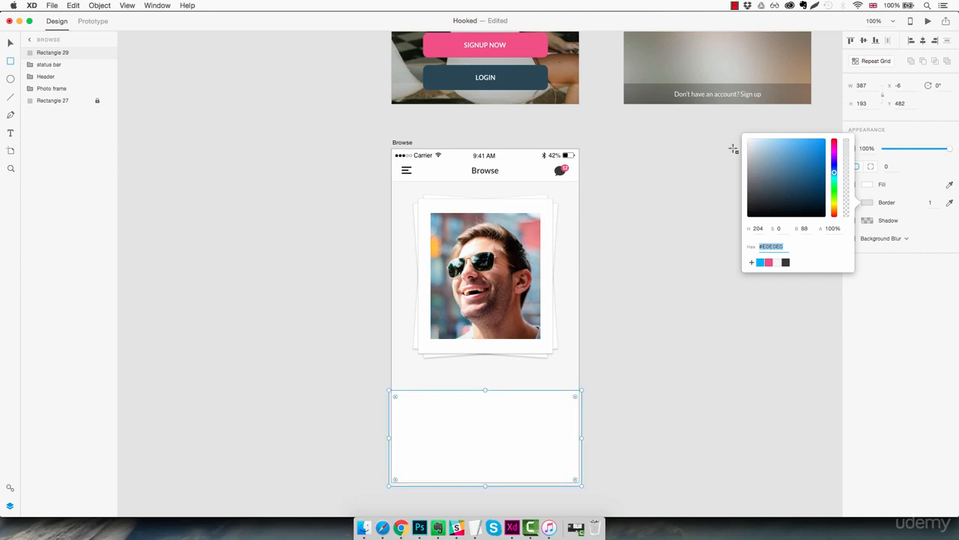
pyautogui.click(631, 410)
pyautogui.click(628, 410)
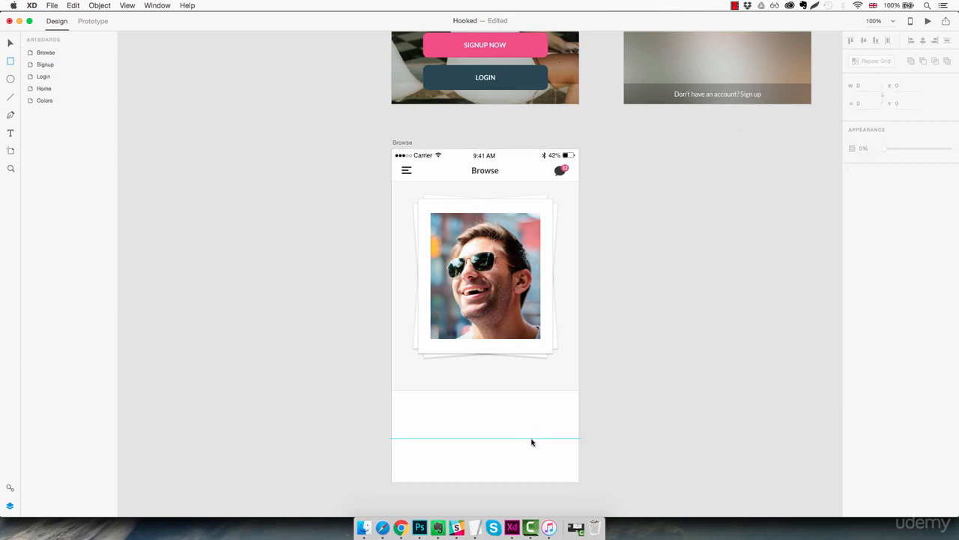
# Step: Draw a vertical guide line about 79 long on the artboard's centre axis, crossing the white rectangle's upper edge
pyautogui.press('z')
pyautogui.click(491, 427)
pyautogui.moveTo(497, 447); pyautogui.dragTo(505, 367)
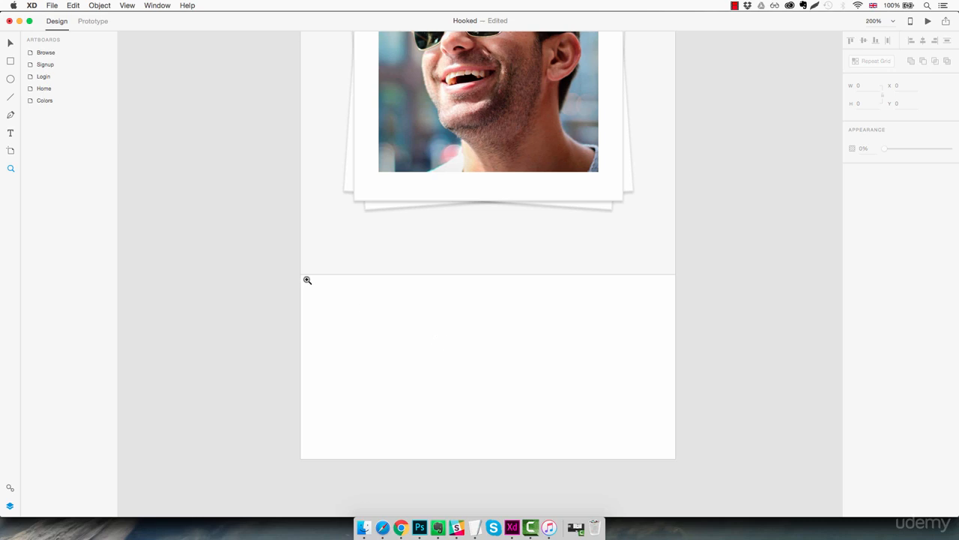
pyautogui.click(11, 97)
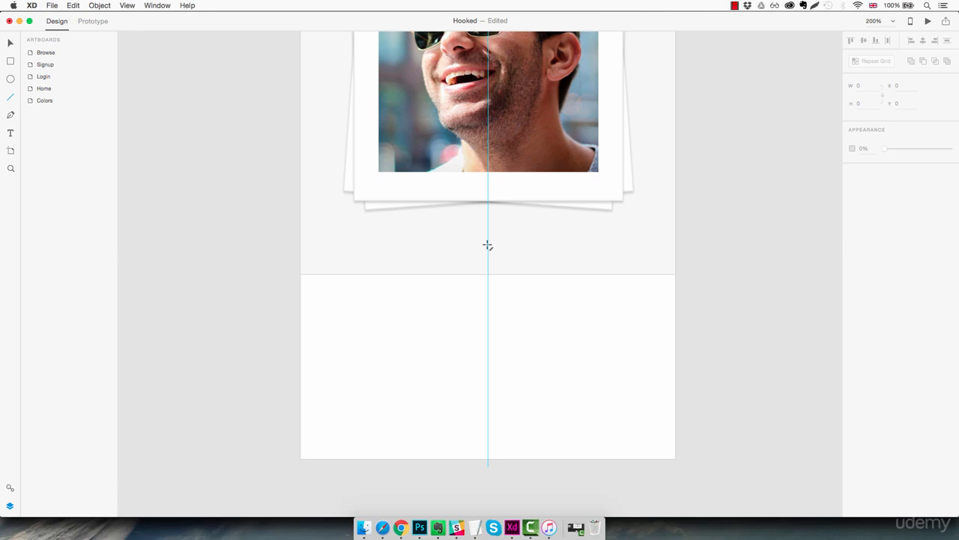
pyautogui.moveTo(488, 245); pyautogui.dragTo(505, 324)
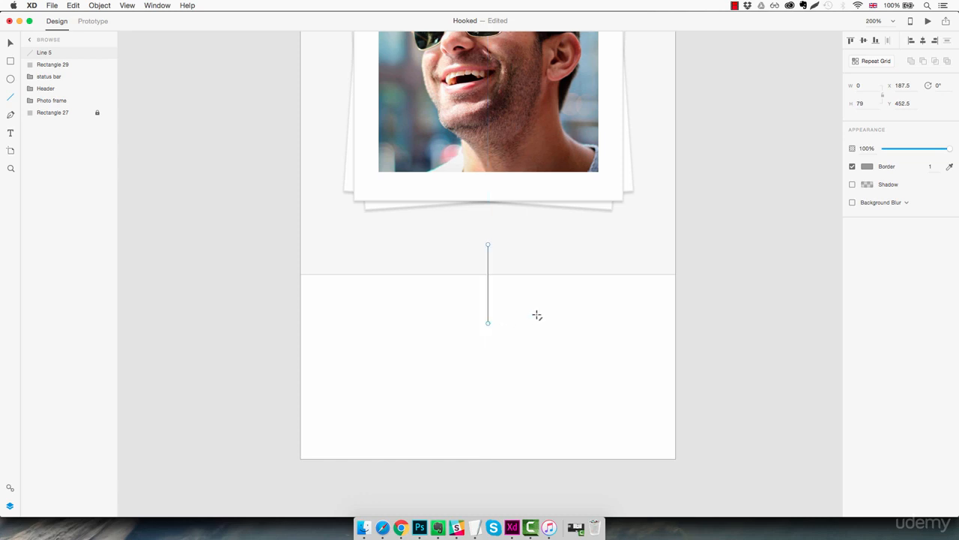
# Step: Lower the white rectangle's upper edge to Y 500, making the rectangle 175 high
pyautogui.press('v')
pyautogui.click(532, 321)
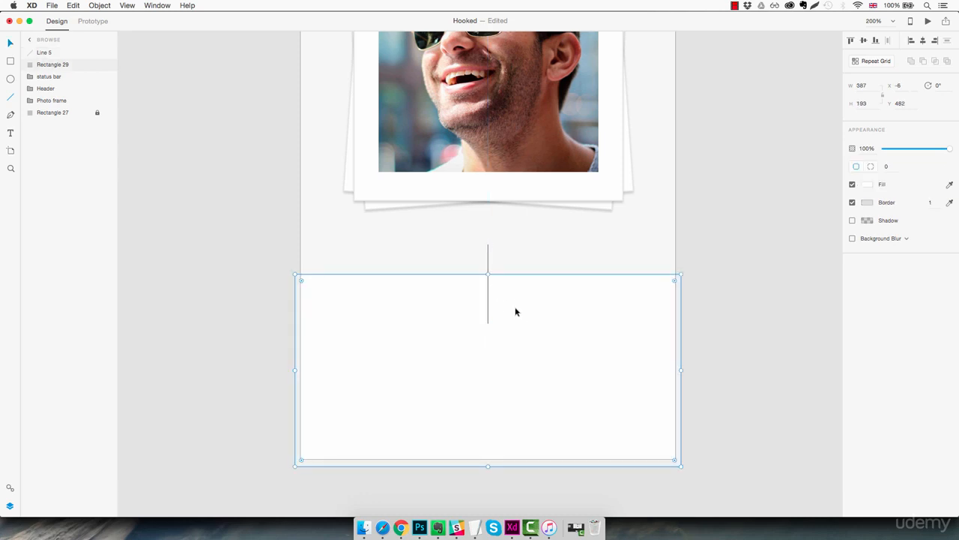
pyautogui.moveTo(488, 273)
pyautogui.mouseDown()
pyautogui.moveTo(489, 300)
pyautogui.moveTo(491, 292)
pyautogui.mouseUp()
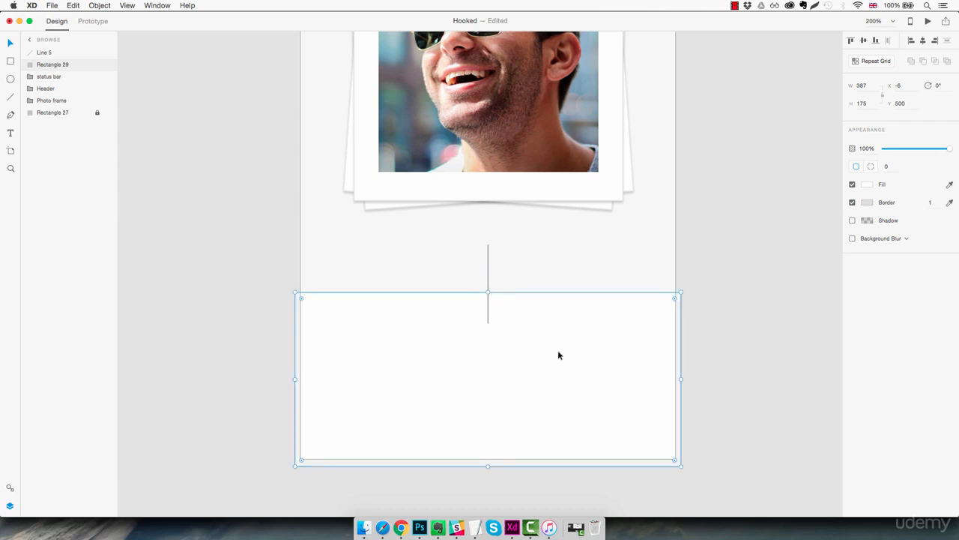
pyautogui.click(557, 285)
pyautogui.click(543, 373)
# Step: Add an anchor point at the middle of the rectangle's upper edge, raise it to Y 454.5 and make it a smooth curve
pyautogui.doubleClick(421, 364)
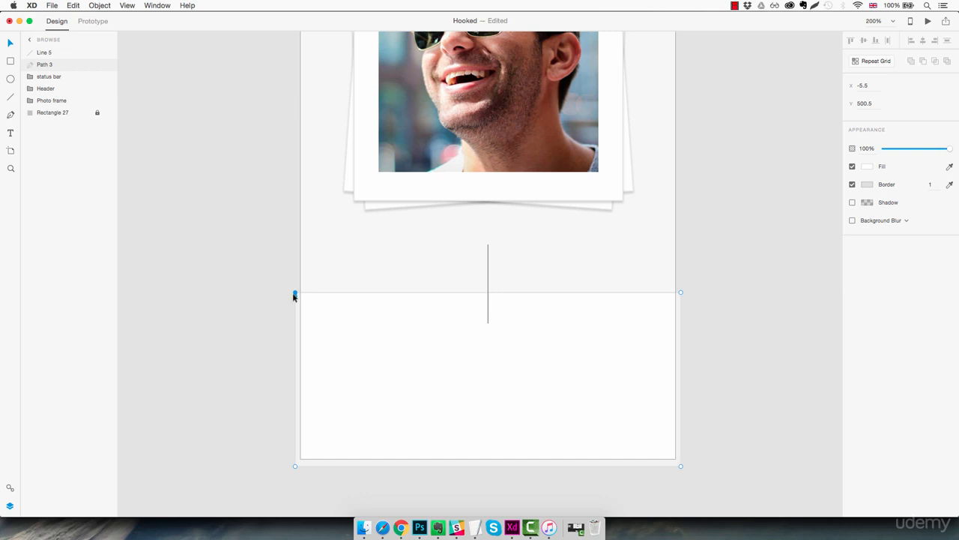
pyautogui.moveTo(295, 292); pyautogui.dragTo(276, 287)
pyautogui.press('super+z')
pyautogui.click(489, 293)
pyautogui.moveTo(489, 293); pyautogui.dragTo(489, 248)
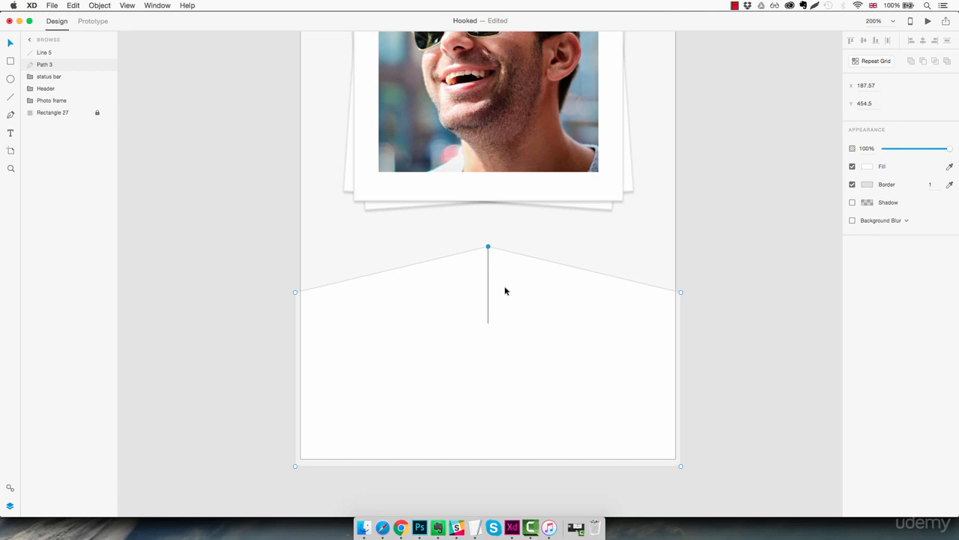
pyautogui.doubleClick(487, 247)
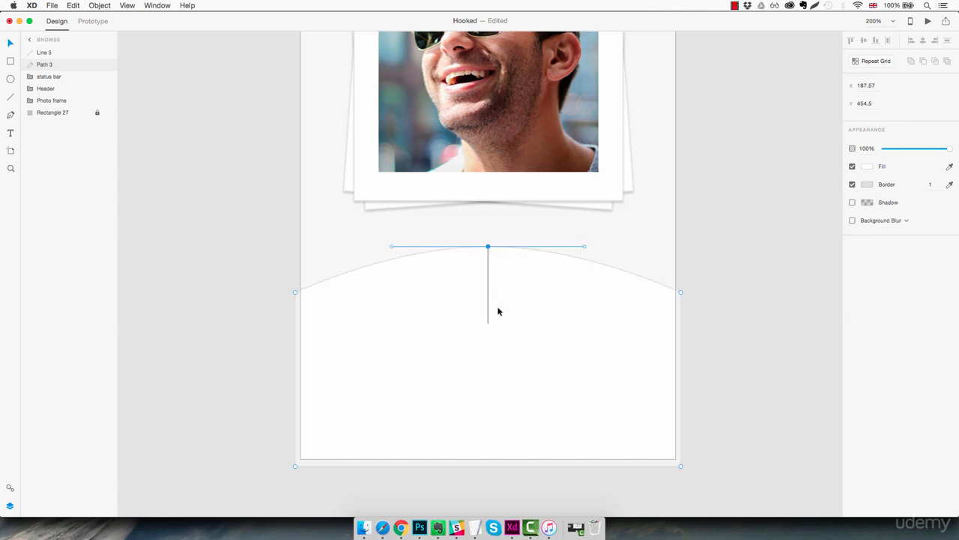
# Step: Lock the curved white panel at the bottom of the Browse artboard
pyautogui.click(698, 297)
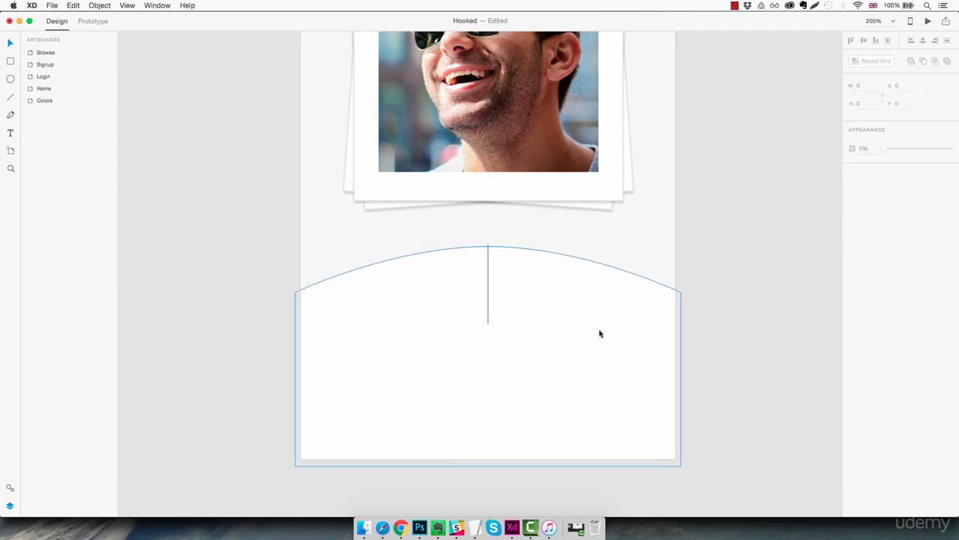
pyautogui.click(590, 345)
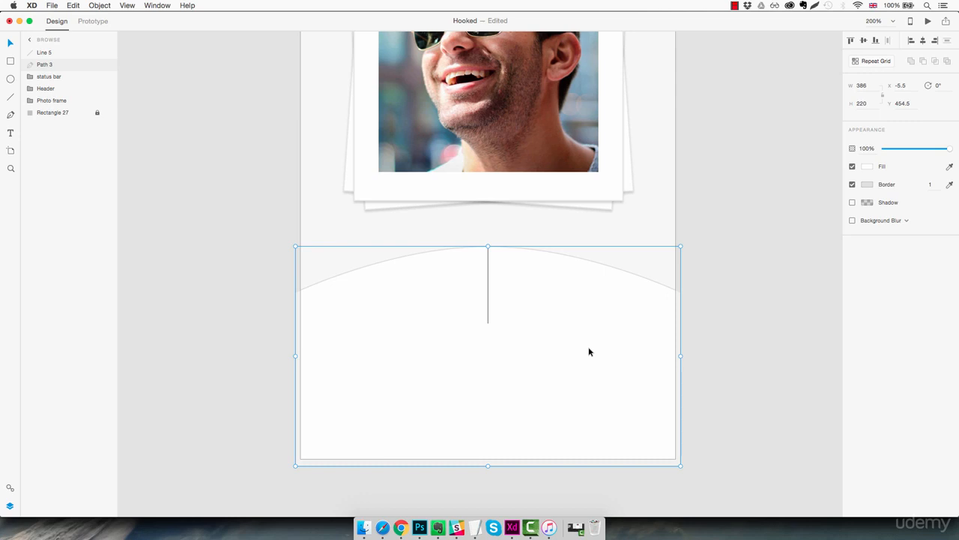
pyautogui.press('super+l')
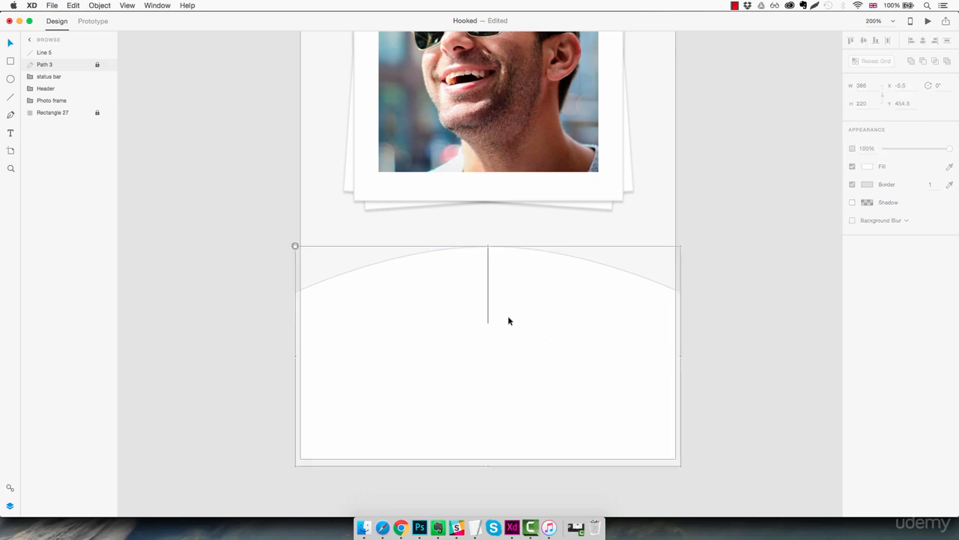
# Step: Delete the vertical guide line and rename the curved white panel's layer Content section
pyautogui.moveTo(515, 284); pyautogui.dragTo(481, 343)
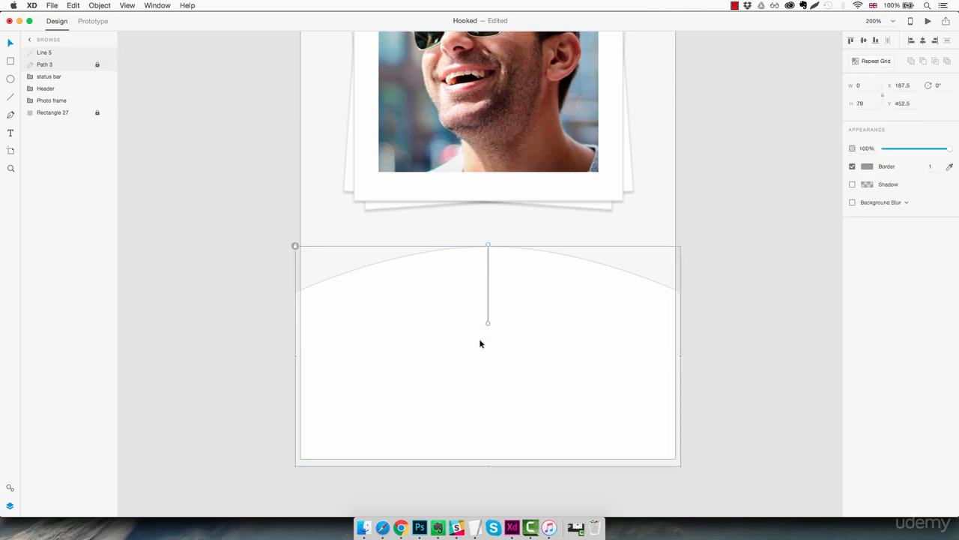
pyautogui.press('BackSpace')
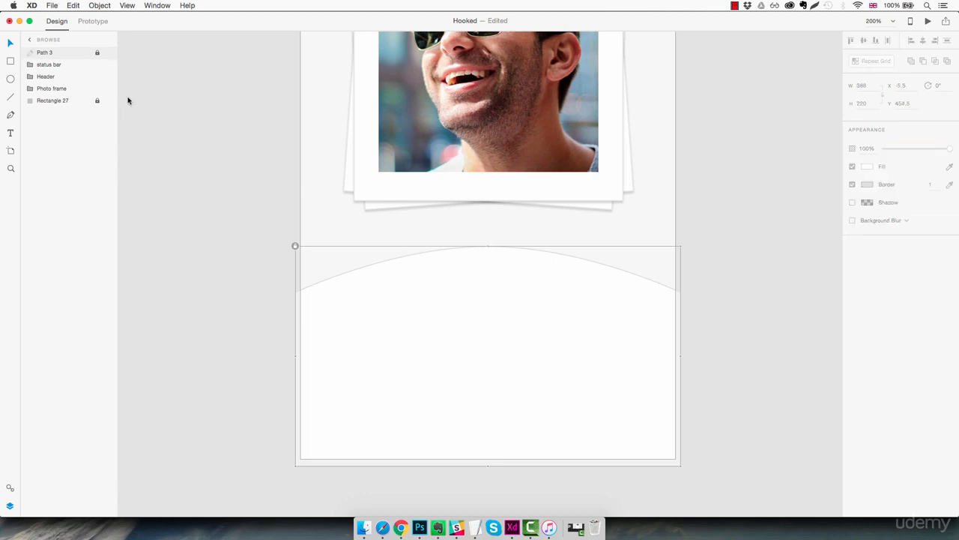
pyautogui.doubleClick(50, 53)
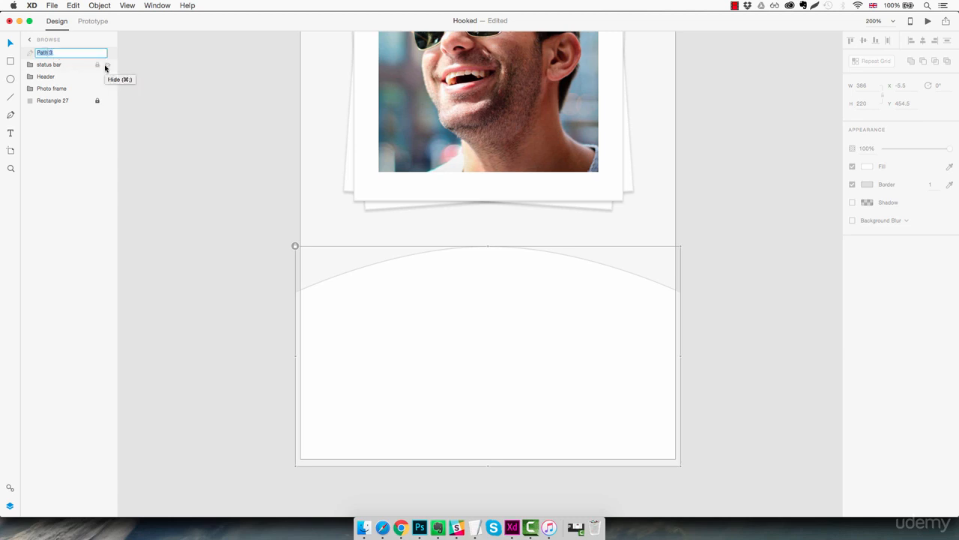
pyautogui.write('Content sect')
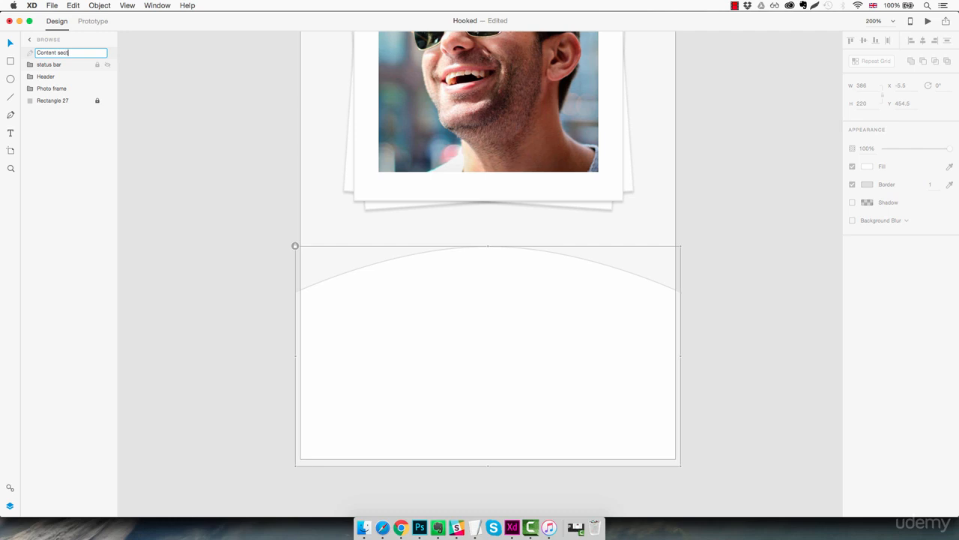
pyautogui.write('ion')
pyautogui.press('Return')
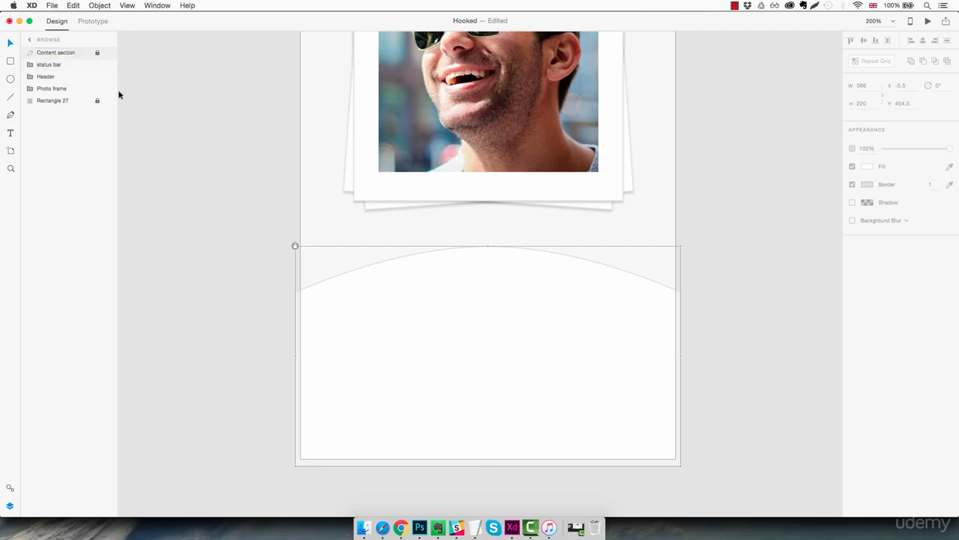
pyautogui.click(711, 283)
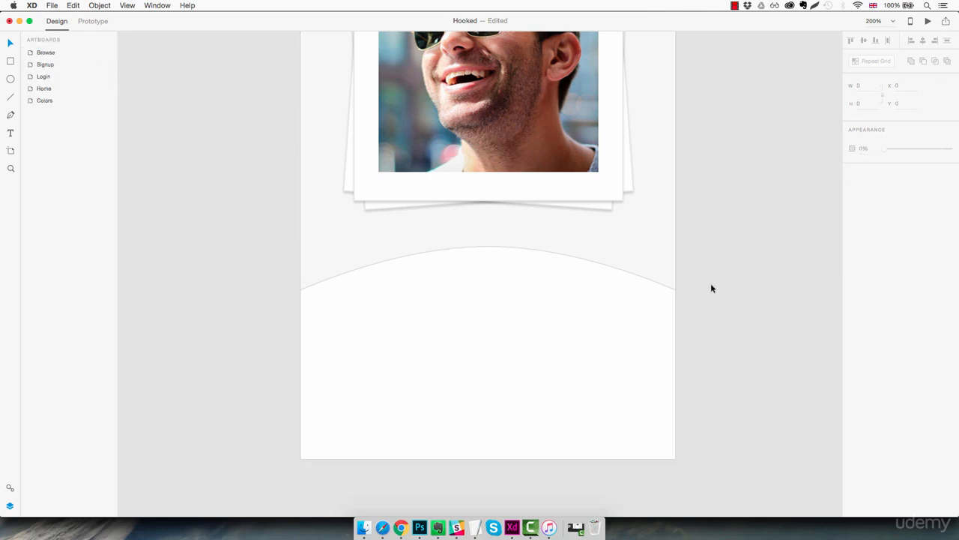
# Step: Add a text line with the profile's first name near the peak of the curved white panel
pyautogui.press('t')
pyautogui.click(446, 302)
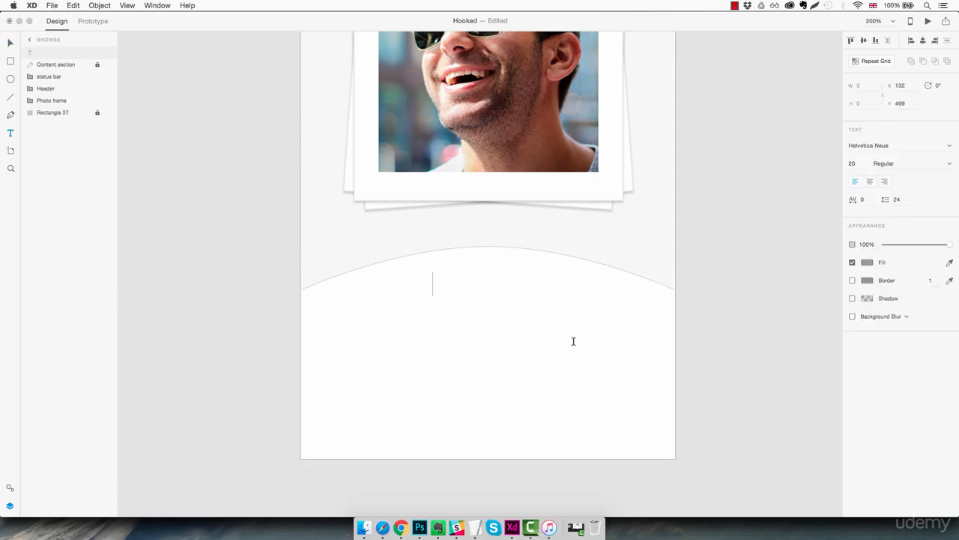
pyautogui.write('Benjamin')
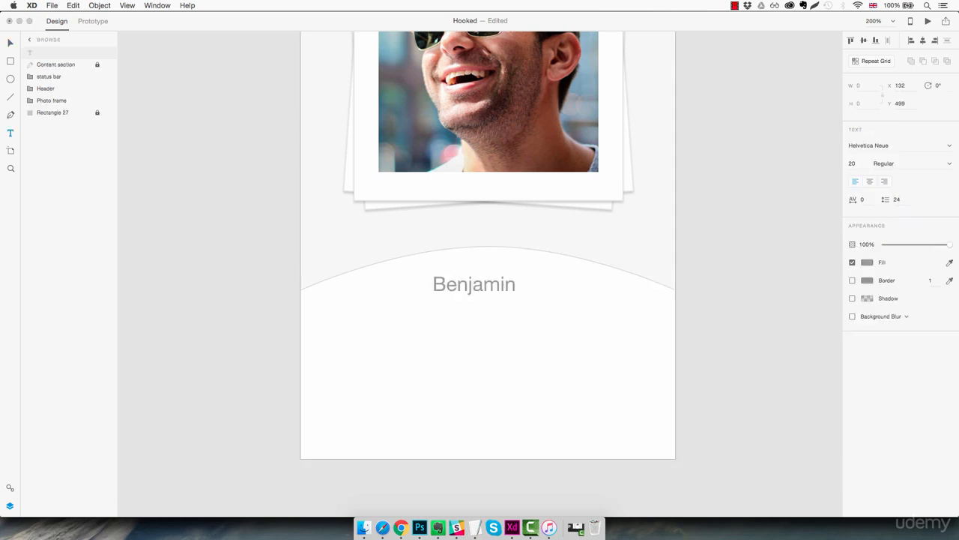
pyautogui.press('Escape')
# Step: Set the profile name's font to Lato Light at size 25
pyautogui.click(895, 145)
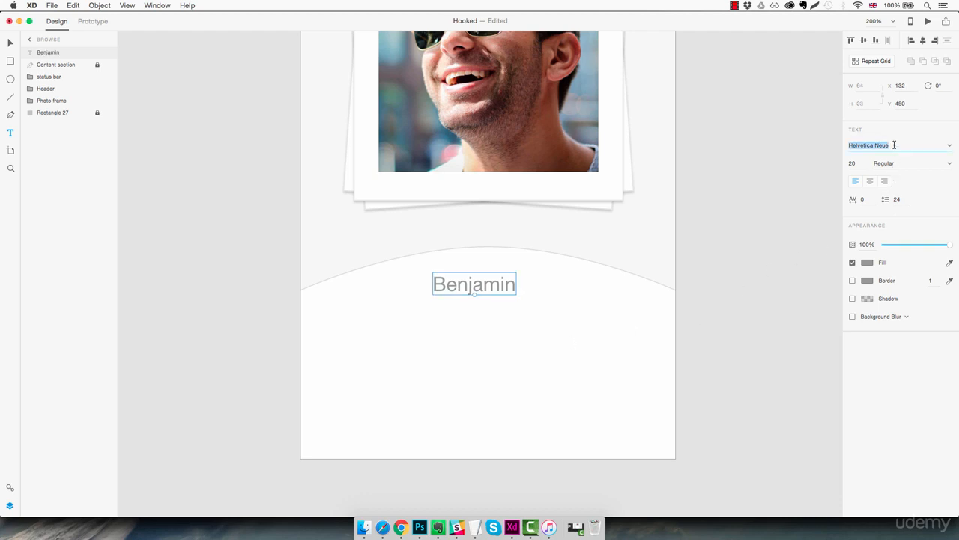
pyautogui.write('Lato')
pyautogui.press('Return')
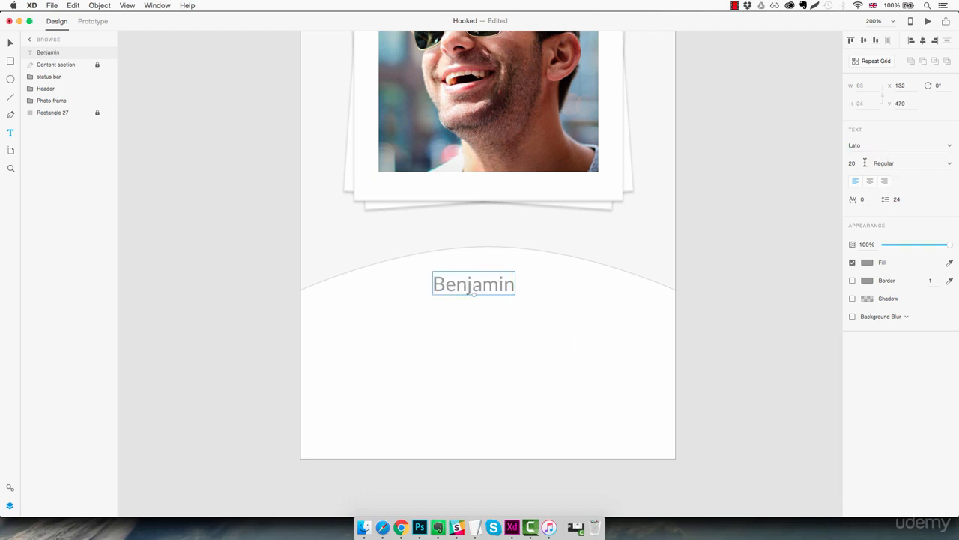
pyautogui.click(859, 163)
pyautogui.write('23')
pyautogui.press('Return')
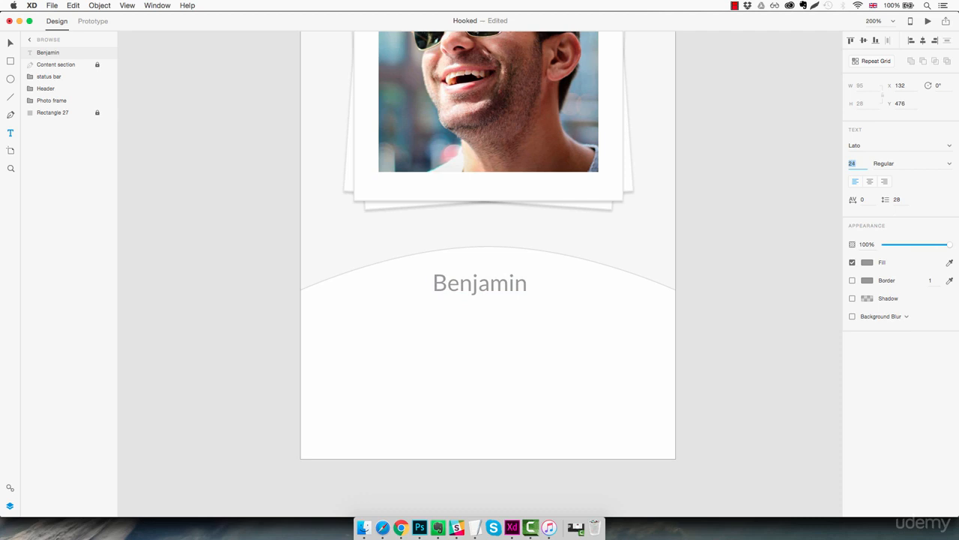
pyautogui.press('Up')
pyautogui.click(946, 165)
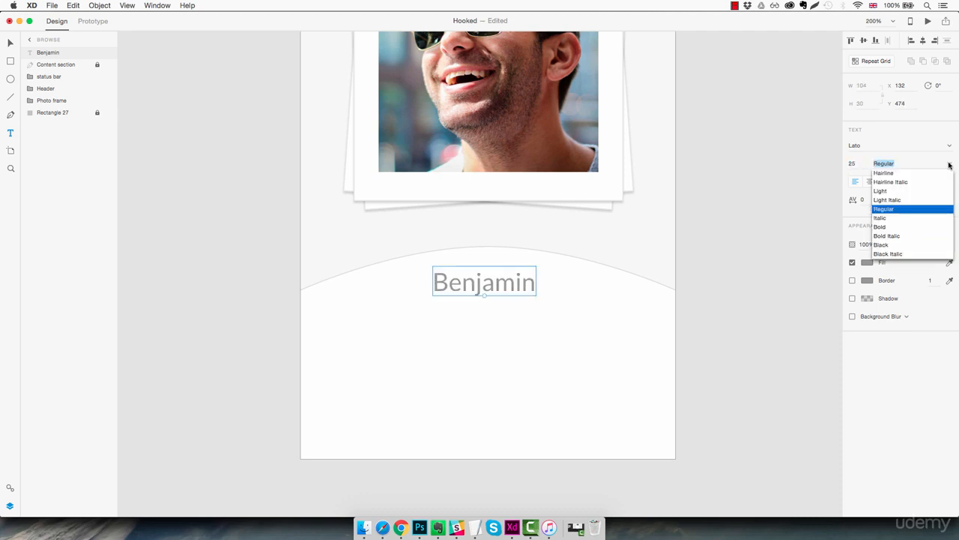
pyautogui.click(888, 190)
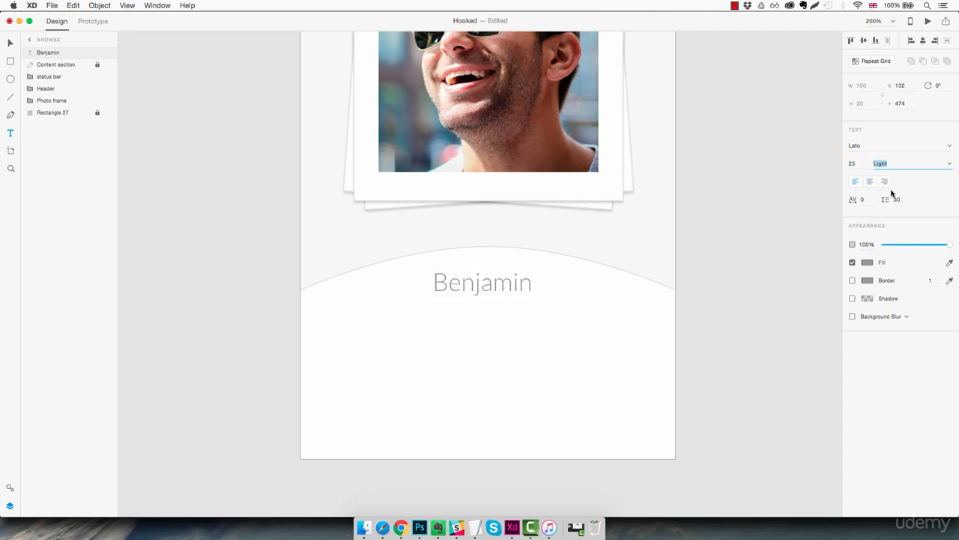
# Step: Fill the profile name text with the saved dark grey swatch #383838
pyautogui.click(868, 264)
pyautogui.click(786, 322)
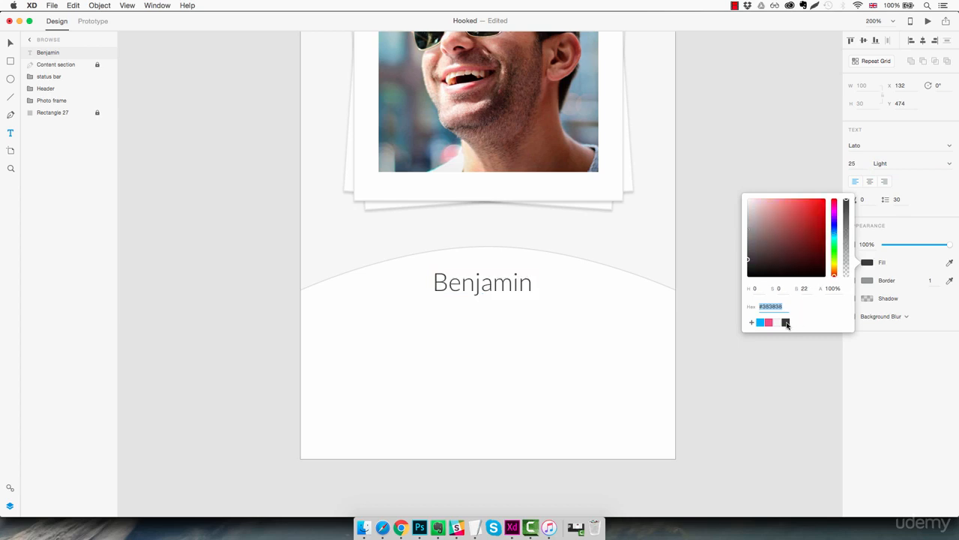
pyautogui.click(530, 298)
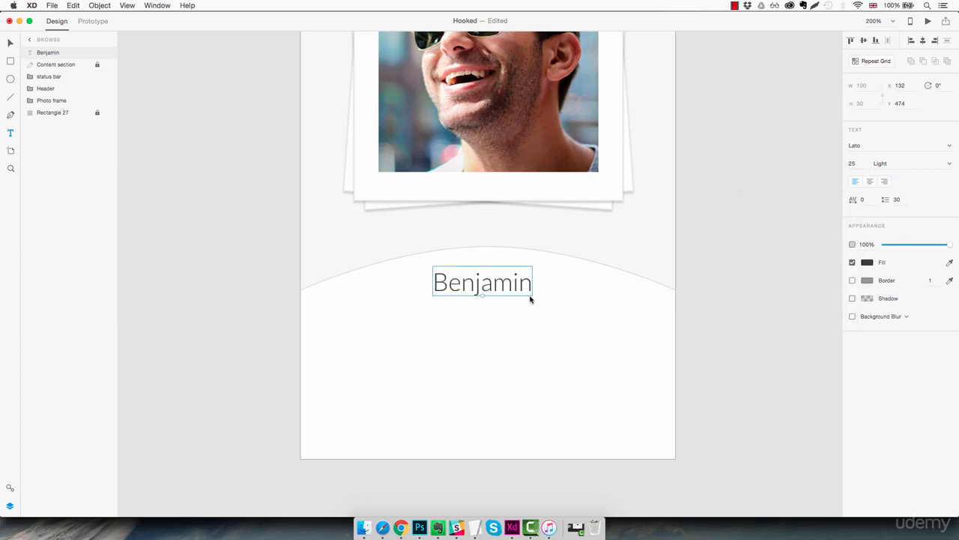
# Step: Centre the profile name on the artboard and place a duplicate directly below it at font size 13
pyautogui.moveTo(511, 289)
pyautogui.mouseDown()
pyautogui.moveTo(522, 290)
pyautogui.moveTo(514, 312)
pyautogui.moveTo(488, 306)
pyautogui.mouseUp()
pyautogui.press('alt')
pyautogui.press('super+z')
pyautogui.press('alt')
pyautogui.click(854, 162)
pyautogui.write('13')
pyautogui.press('Return')
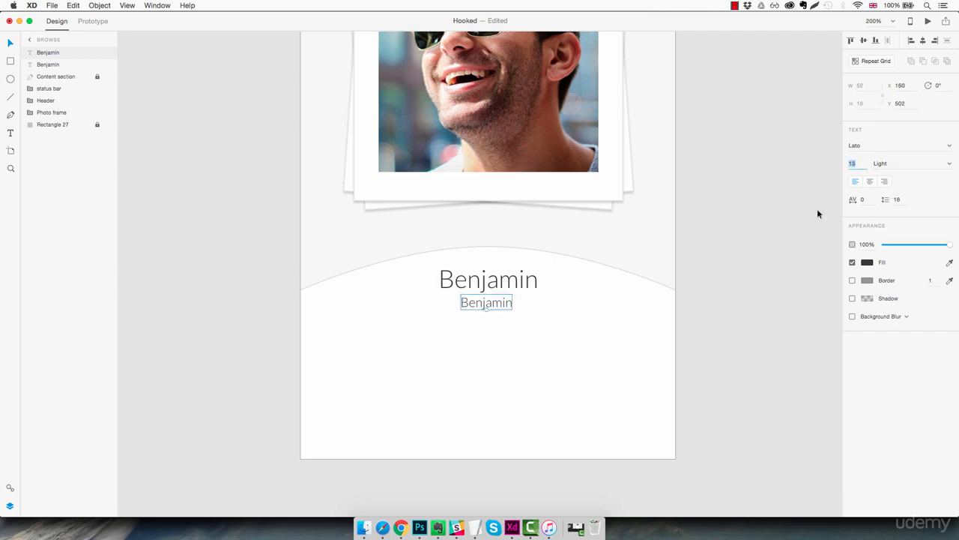
# Step: Change the smaller duplicate's text to "28 yrs old • 1.2km away" and centre it below the name at X 121, Y 505
pyautogui.click(486, 302)
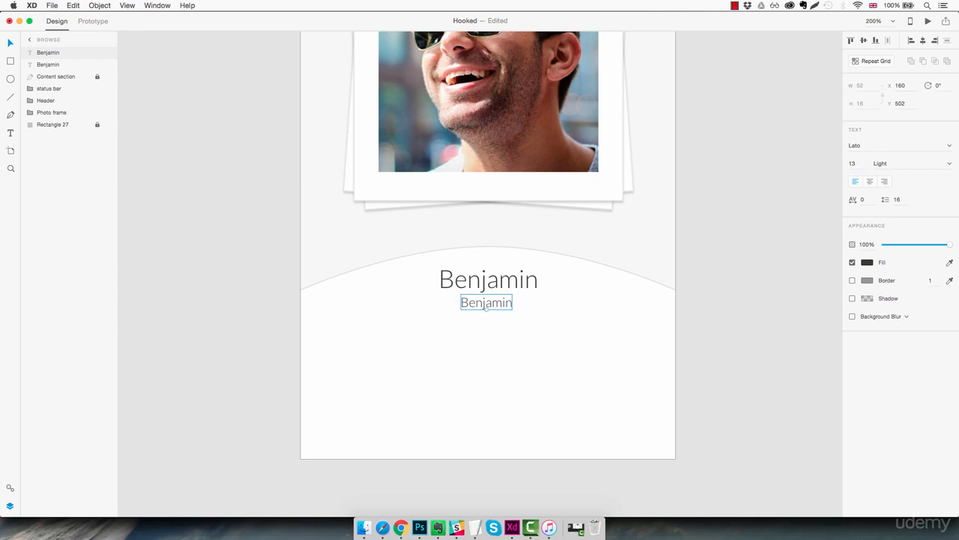
pyautogui.doubleClick(470, 302)
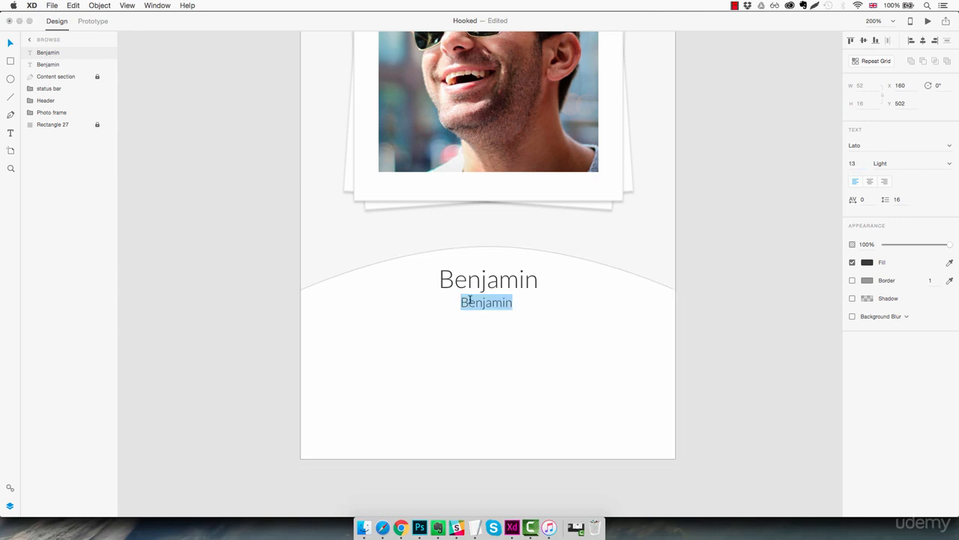
pyautogui.write('28')
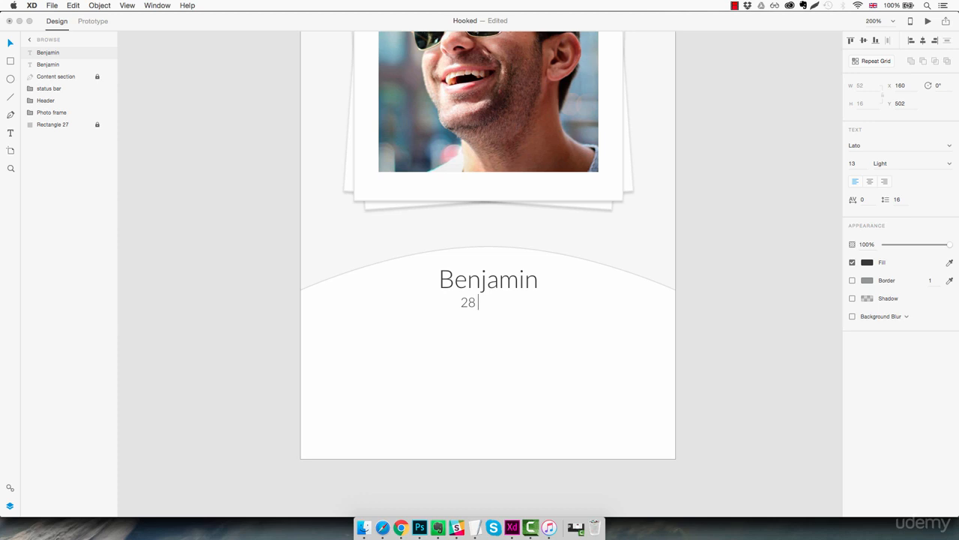
pyautogui.write(' yrs old • 1.2km away')
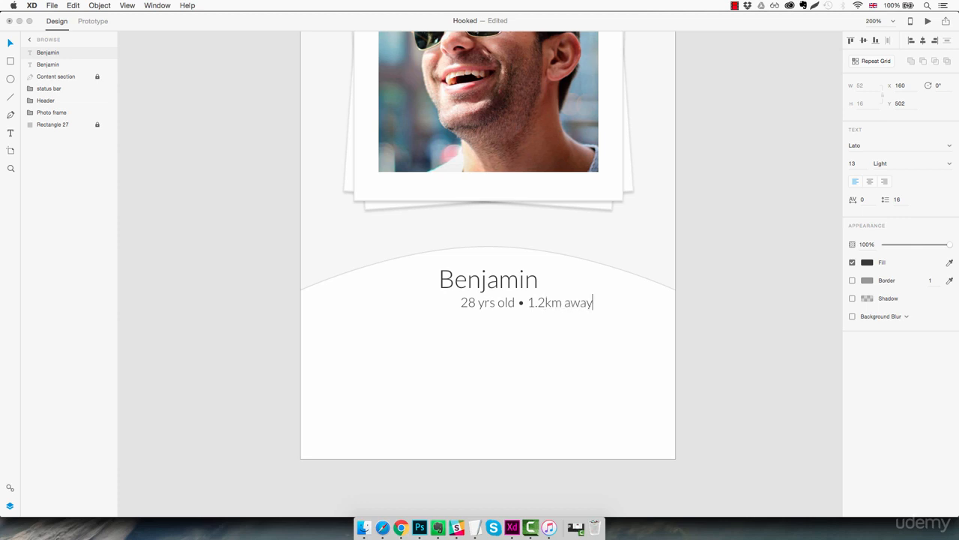
pyautogui.press('Escape')
pyautogui.moveTo(572, 302); pyautogui.dragTo(533, 308)
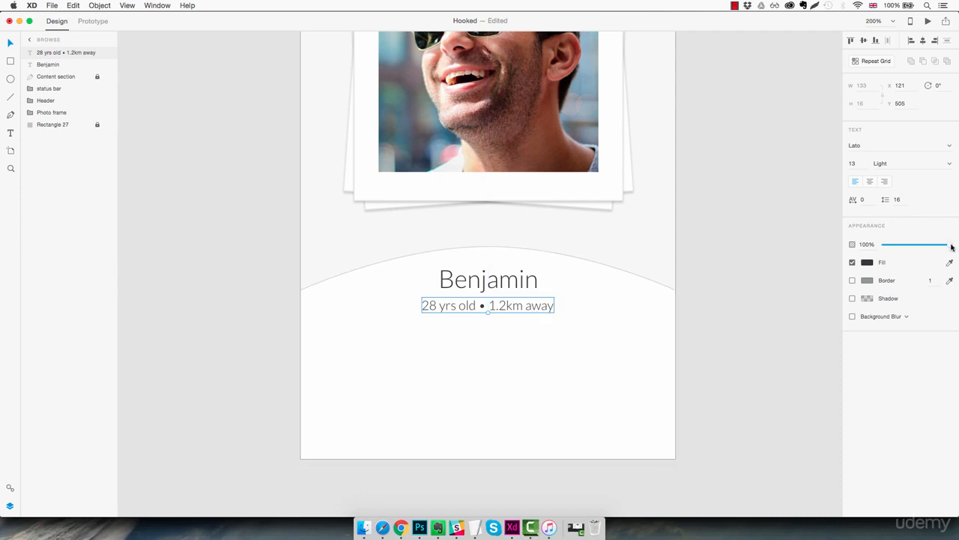
# Step: Slightly reduce the opacity of the age and distance line, then deselect it
pyautogui.moveTo(951, 246); pyautogui.dragTo(940, 248)
pyautogui.moveTo(940, 248); pyautogui.dragTo(936, 248)
pyautogui.click(602, 365)
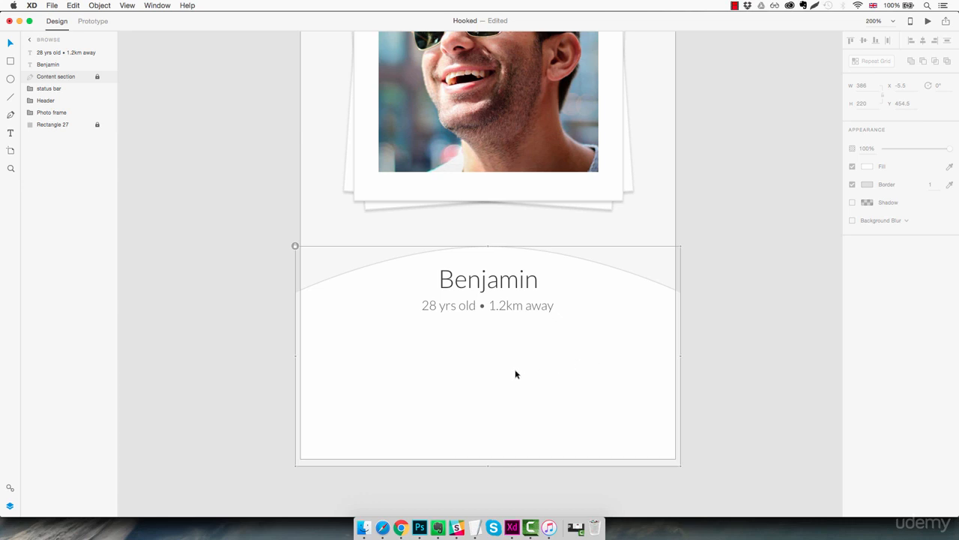
# Step: Draw a 78 by 78 circle in the white panel below the text and place it at X 60, Y 547
pyautogui.press('e')
pyautogui.moveTo(367, 364); pyautogui.dragTo(448, 441)
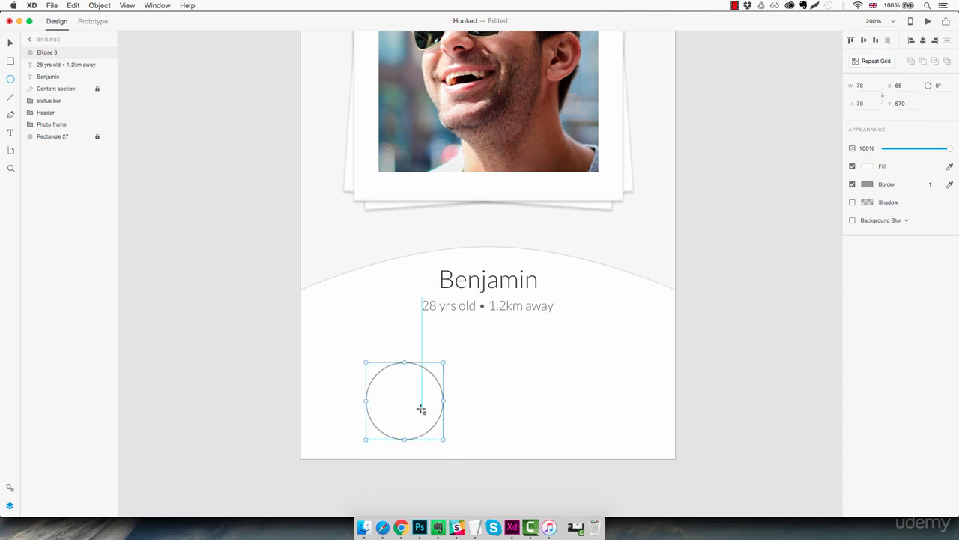
pyautogui.moveTo(422, 409); pyautogui.dragTo(408, 387)
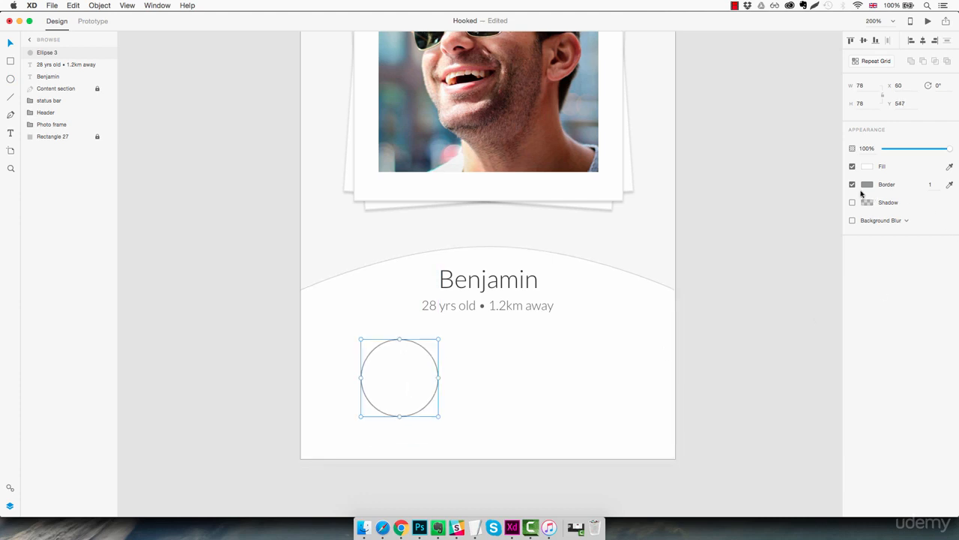
# Step: Open the circle's fill colour settings, close them and reselect the circle with the Colors artboard swatches in view
pyautogui.click(869, 167)
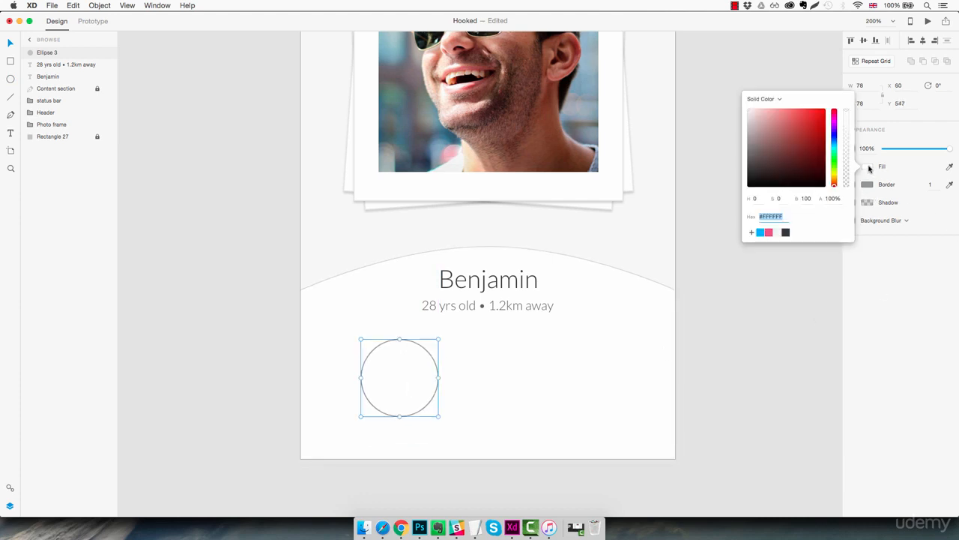
pyautogui.click(754, 303)
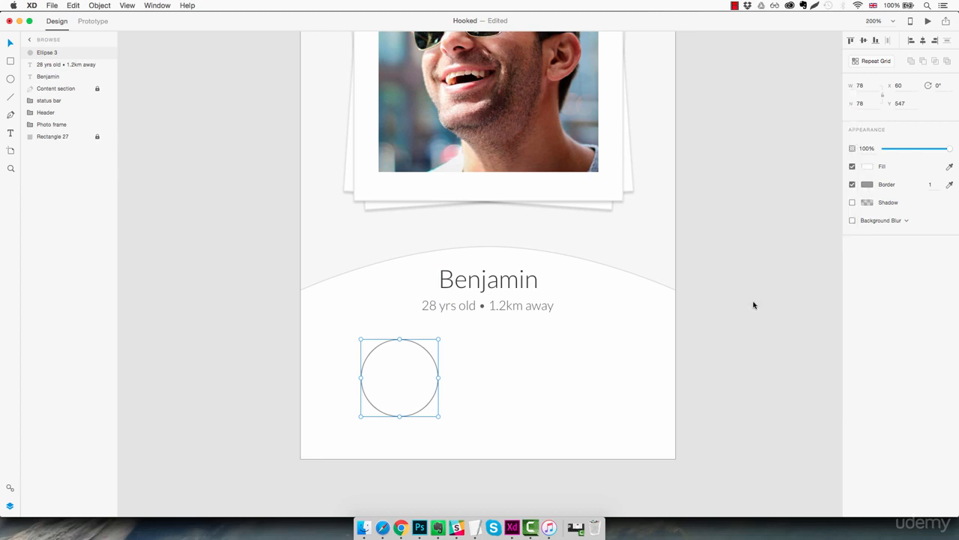
pyautogui.press('super+0')
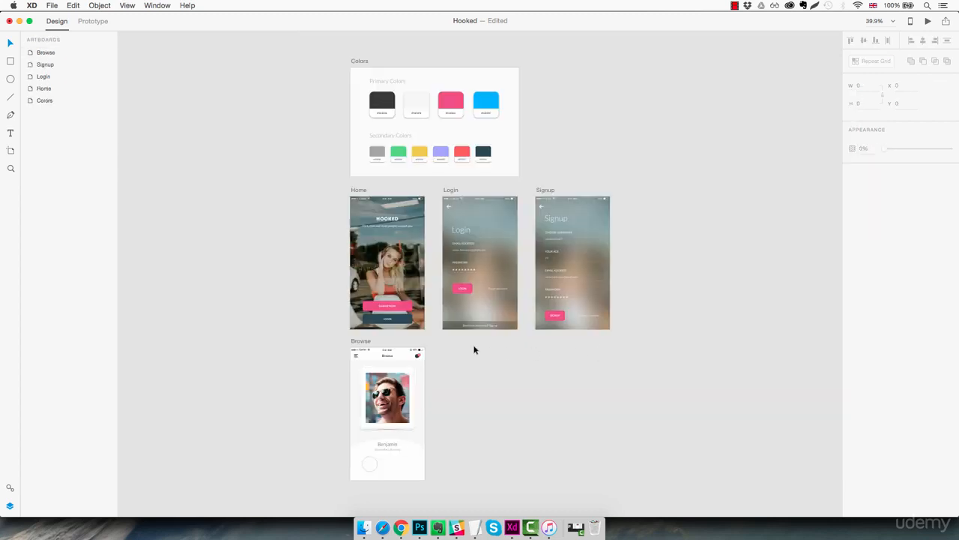
pyautogui.click(369, 463)
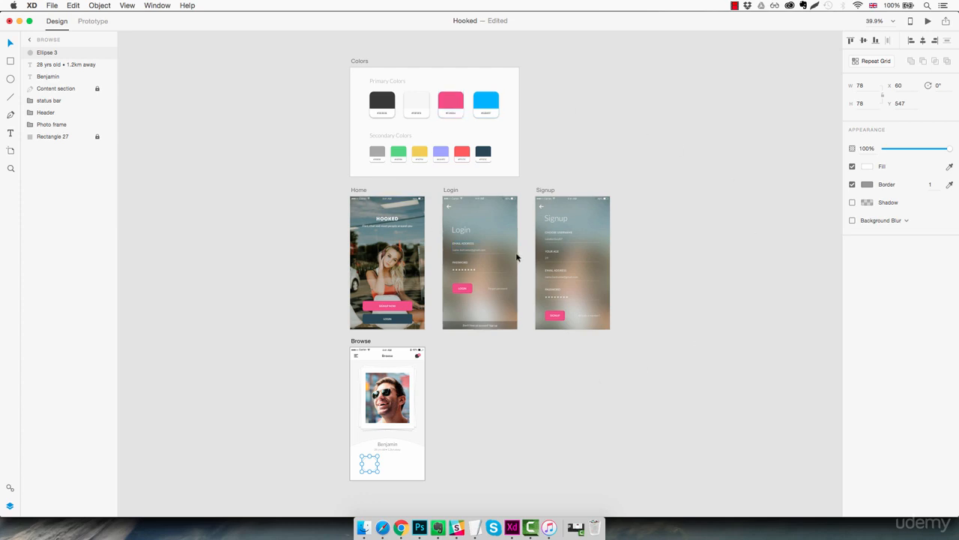
# Step: Fill the circle with the grey secondary swatch sampled from the Colors artboard and remove its border
pyautogui.click(950, 185)
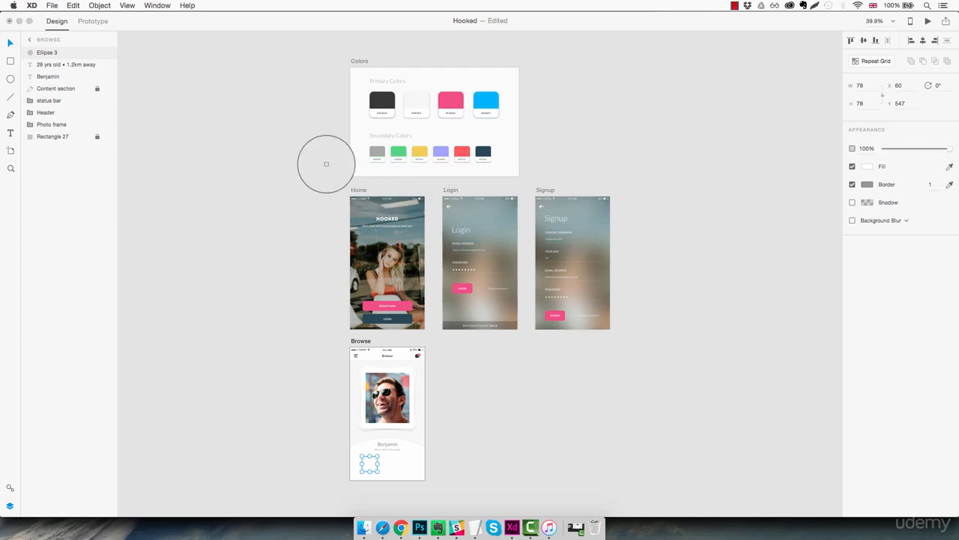
pyautogui.click(377, 153)
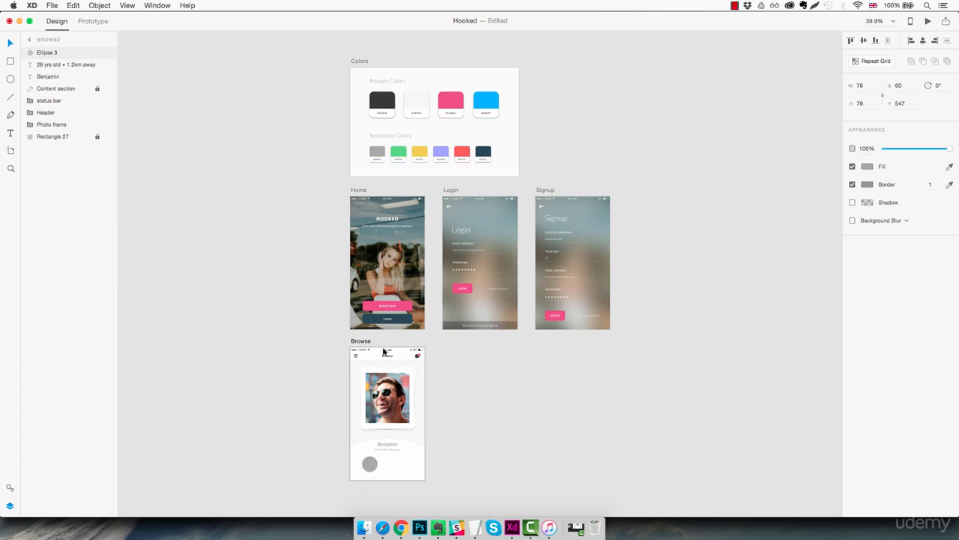
pyautogui.press('z')
pyautogui.click(365, 455)
pyautogui.click(364, 455)
pyautogui.click(365, 455)
pyautogui.click(365, 456)
pyautogui.click(365, 456)
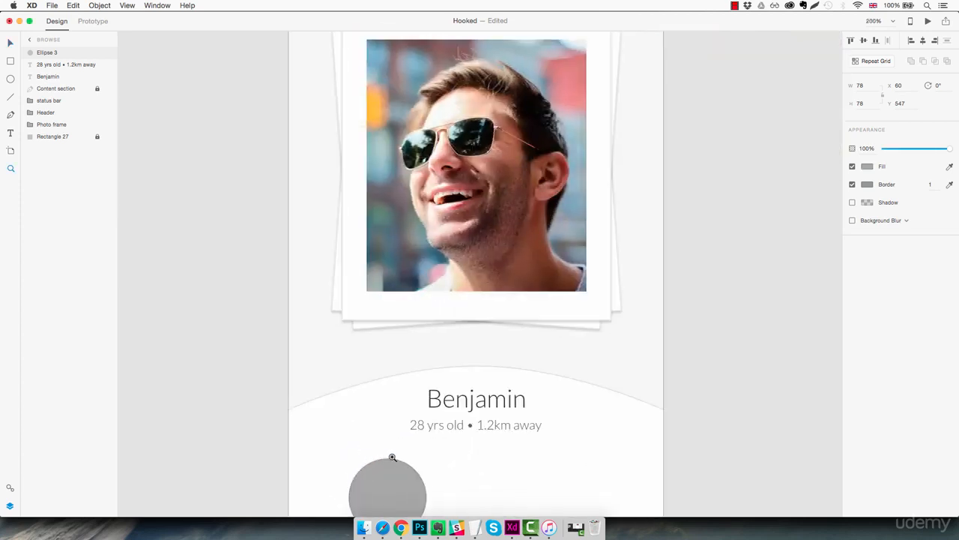
pyautogui.scroll(-3, 412, 390)
pyautogui.click(424, 338)
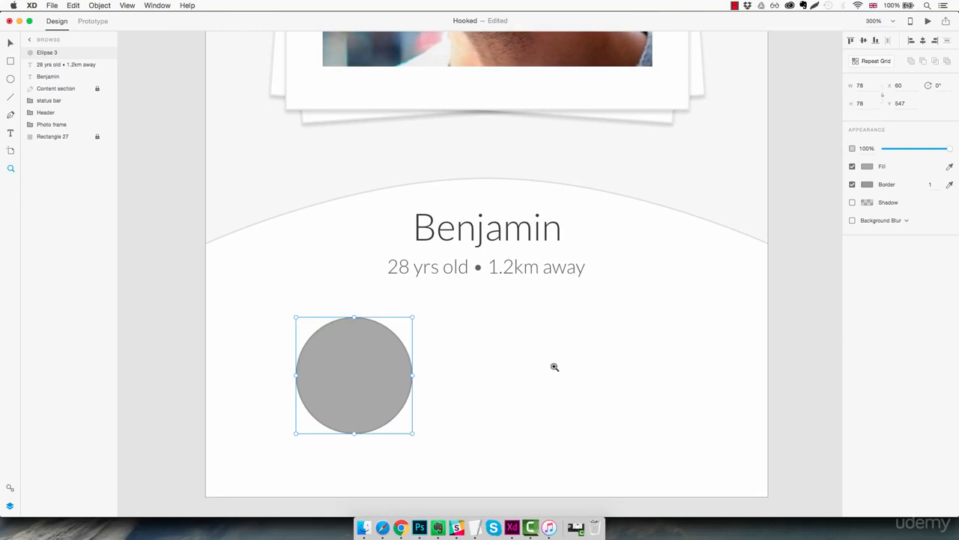
pyautogui.click(852, 185)
# Step: Draw a narrow vertical rectangle 9 wide on the pasteboard beside the Browse artboard and set its height to 45
pyautogui.moveTo(310, 394); pyautogui.dragTo(579, 363)
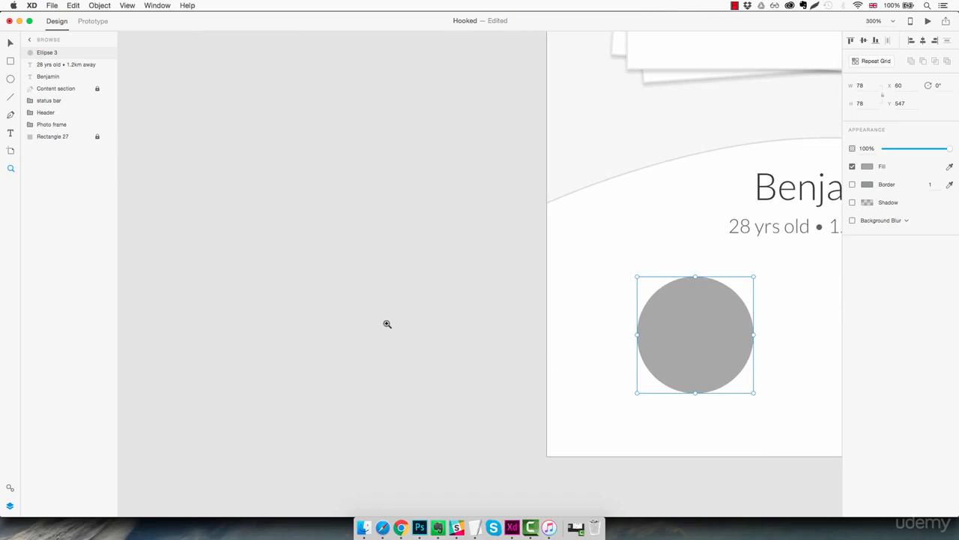
pyautogui.press('r')
pyautogui.moveTo(353, 314); pyautogui.dragTo(367, 390)
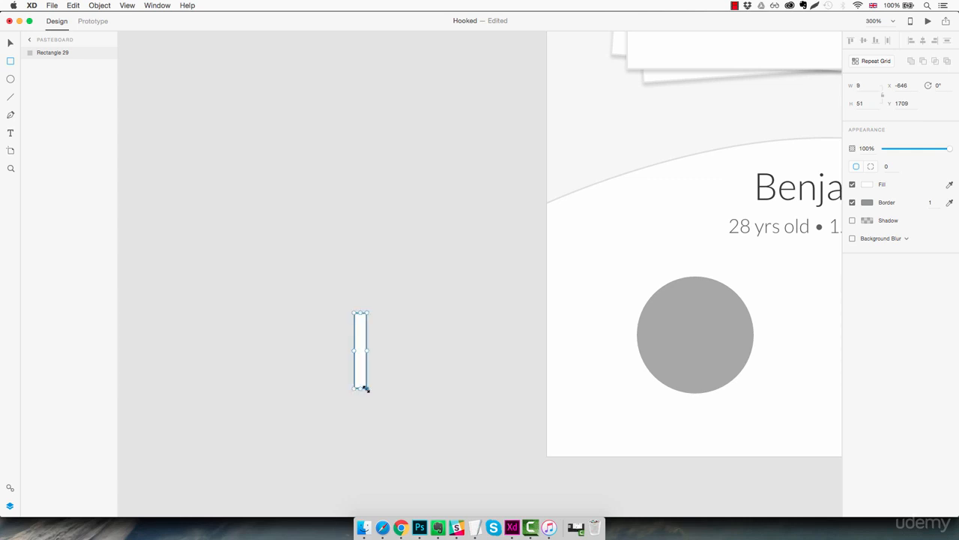
pyautogui.click(868, 103)
pyautogui.write('49')
pyautogui.press('Return')
pyautogui.press('Down')
# Step: Round the narrow rectangle's corners to a radius of 9 and remove its border
pyautogui.click(891, 166)
pyautogui.press('Up')
pyautogui.click(852, 202)
# Step: Rotate the bar to 45°, duplicate it in place and rotate the copy to 315° to form a cross
pyautogui.moveTo(370, 311); pyautogui.dragTo(390, 332)
pyautogui.press('super+d')
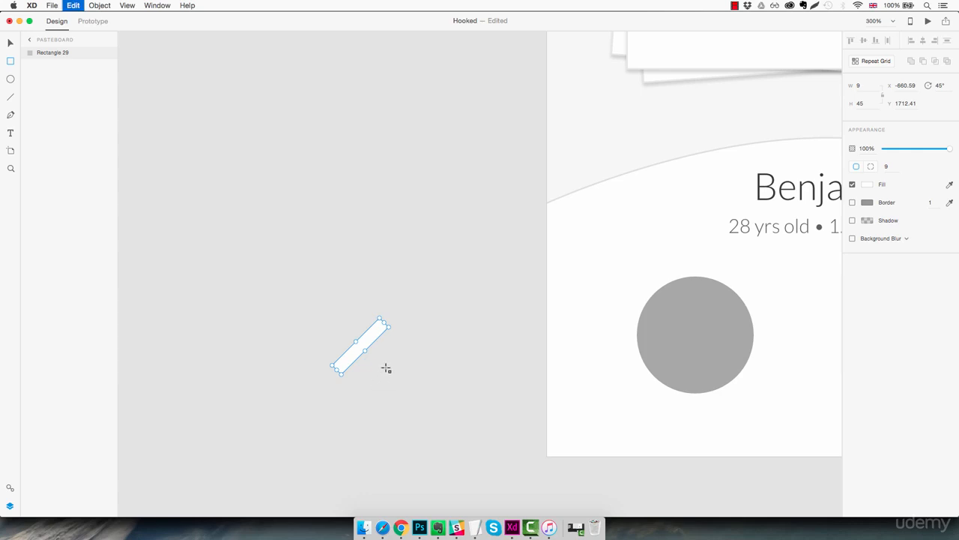
pyautogui.moveTo(393, 326); pyautogui.dragTo(343, 309)
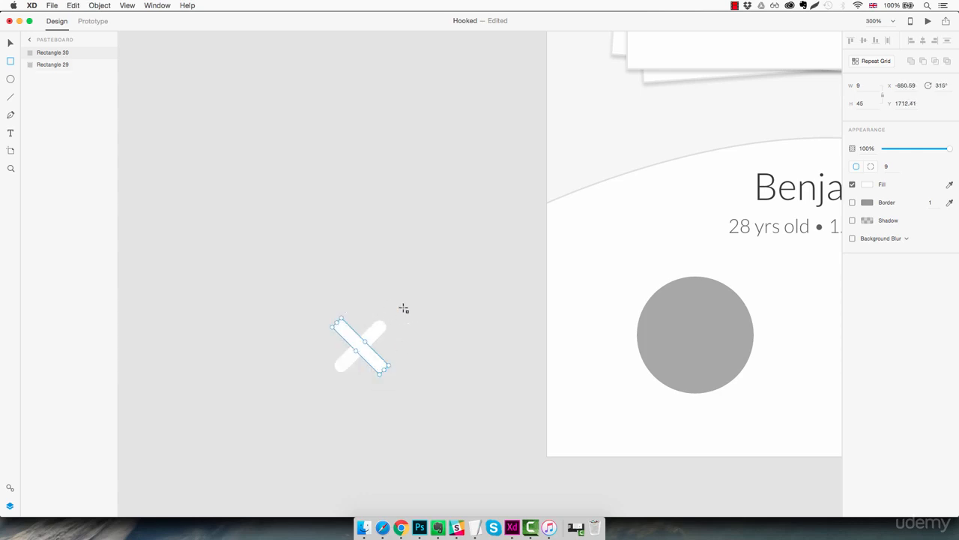
# Step: Unite the two crossed bars into one shape and place it in the centre of the grey circle
pyautogui.moveTo(410, 298); pyautogui.dragTo(331, 383)
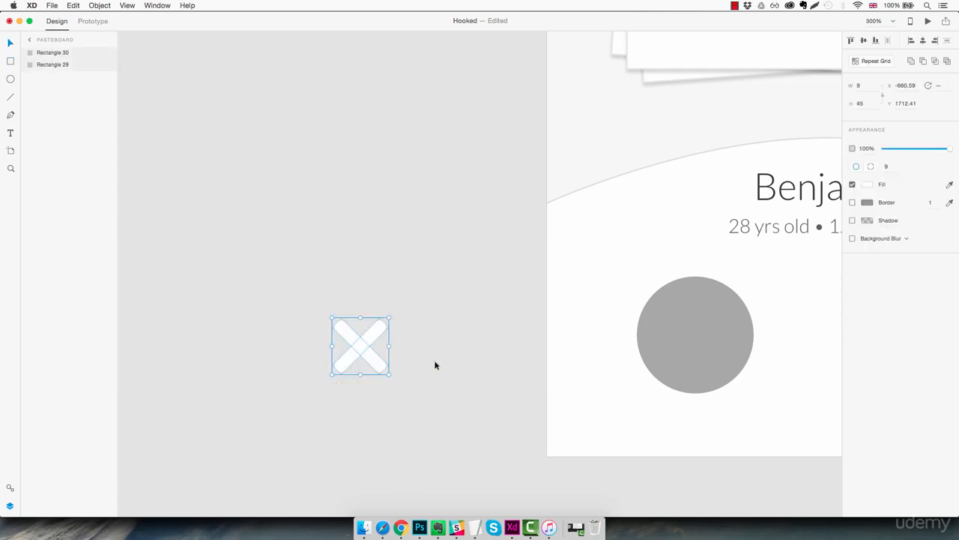
pyautogui.click(910, 62)
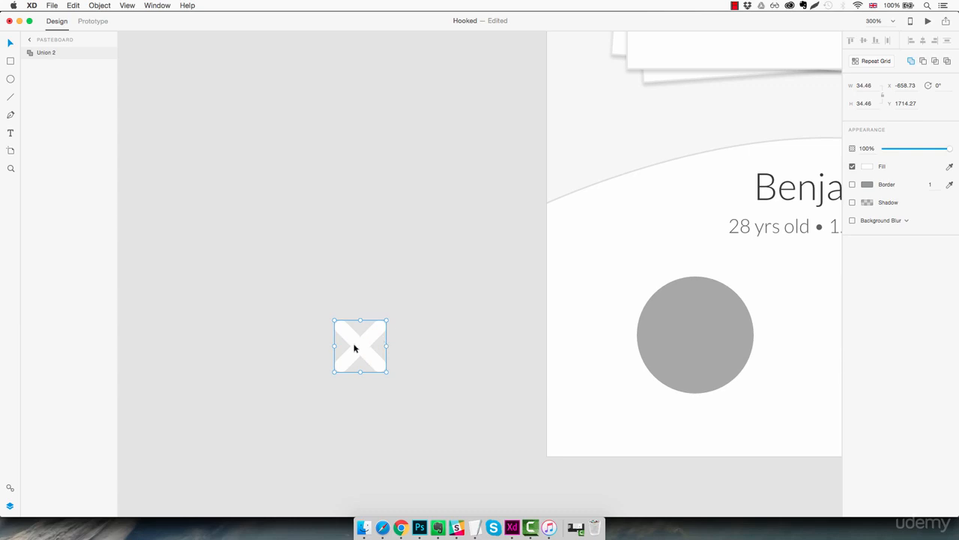
pyautogui.moveTo(354, 347); pyautogui.dragTo(698, 335)
pyautogui.press('space')
pyautogui.moveTo(758, 367); pyautogui.dragTo(456, 386)
pyautogui.click(517, 370)
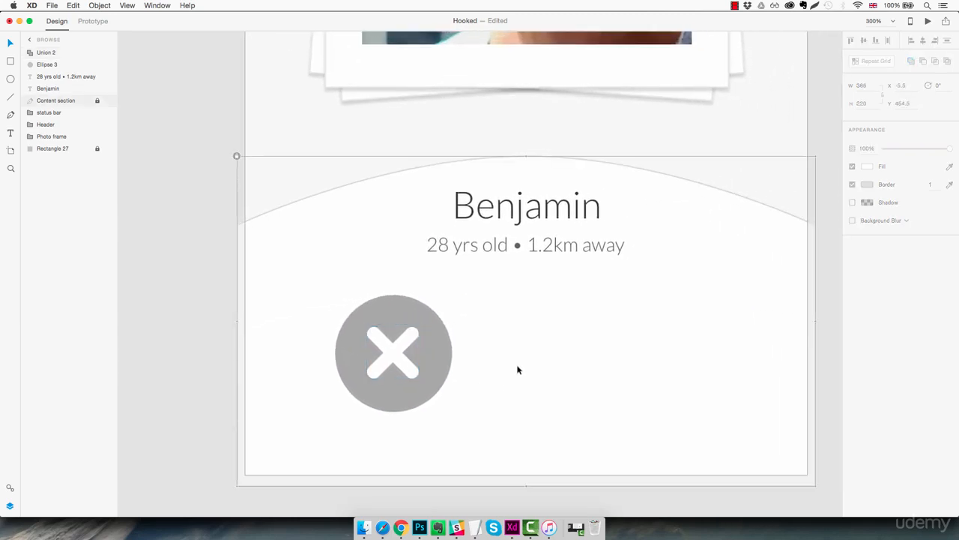
# Step: Group the cross with the grey circle and rename the group Button1
pyautogui.moveTo(477, 302); pyautogui.dragTo(351, 410)
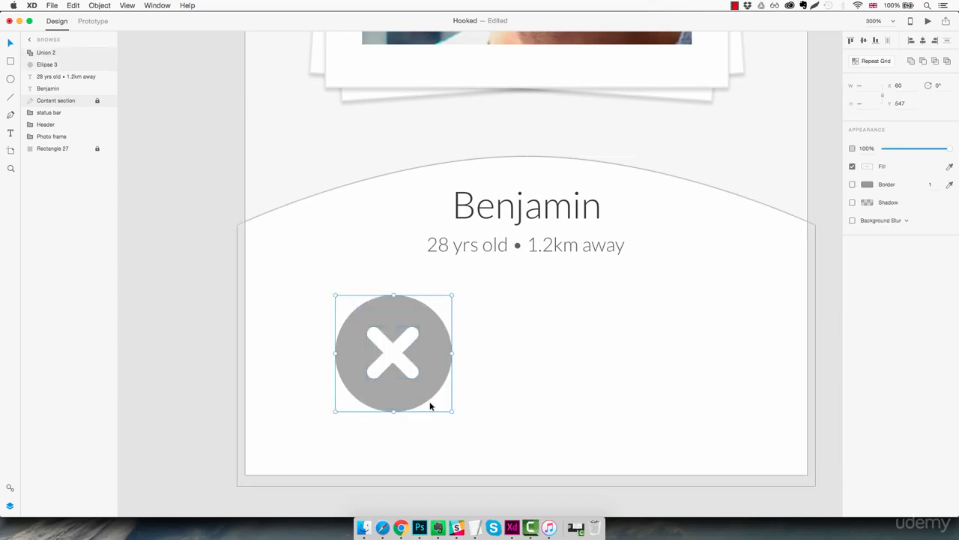
pyautogui.press('super+g')
pyautogui.doubleClick(52, 52)
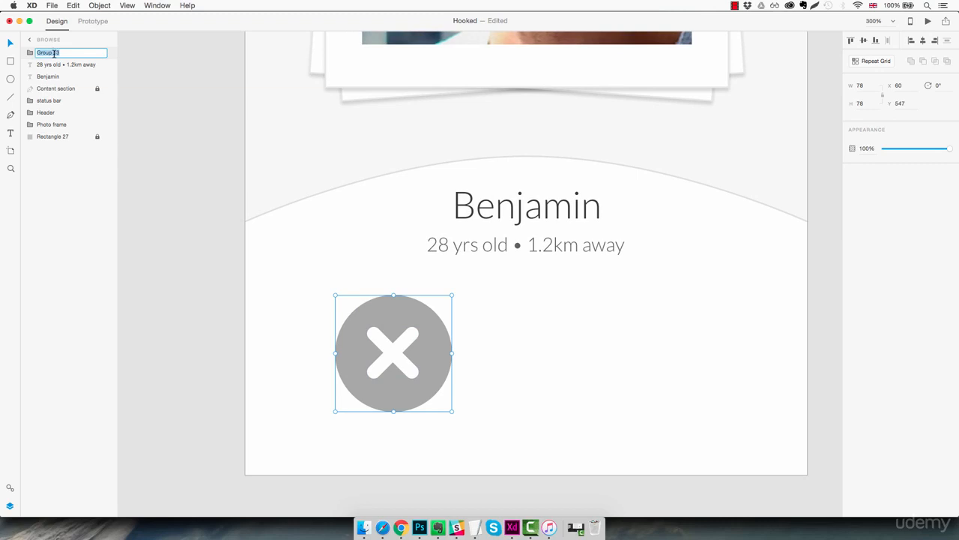
pyautogui.write('Button1')
pyautogui.press('Return')
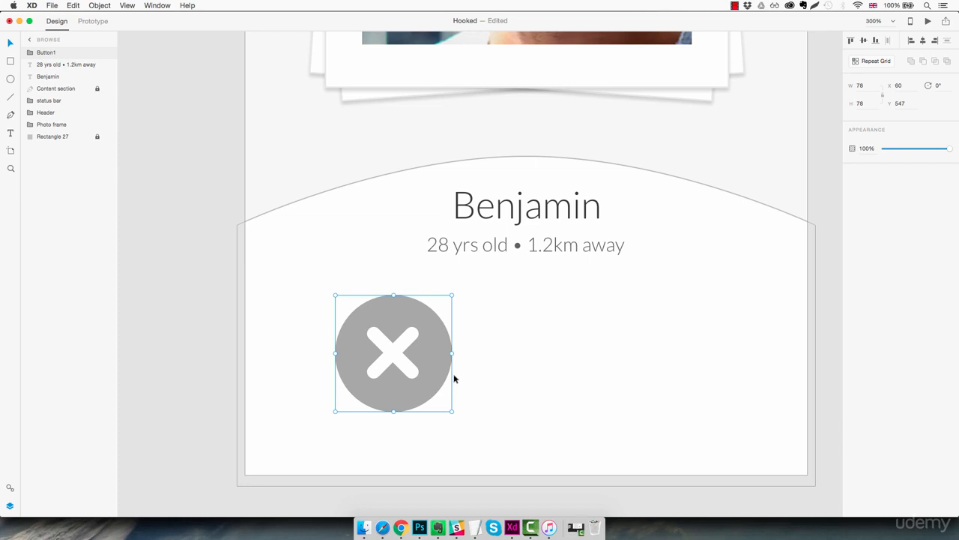
# Step: Duplicate the grey button to X 217, Y 547 and fill the copy's circle with the saved pink colour
pyautogui.moveTo(442, 366); pyautogui.dragTo(668, 372)
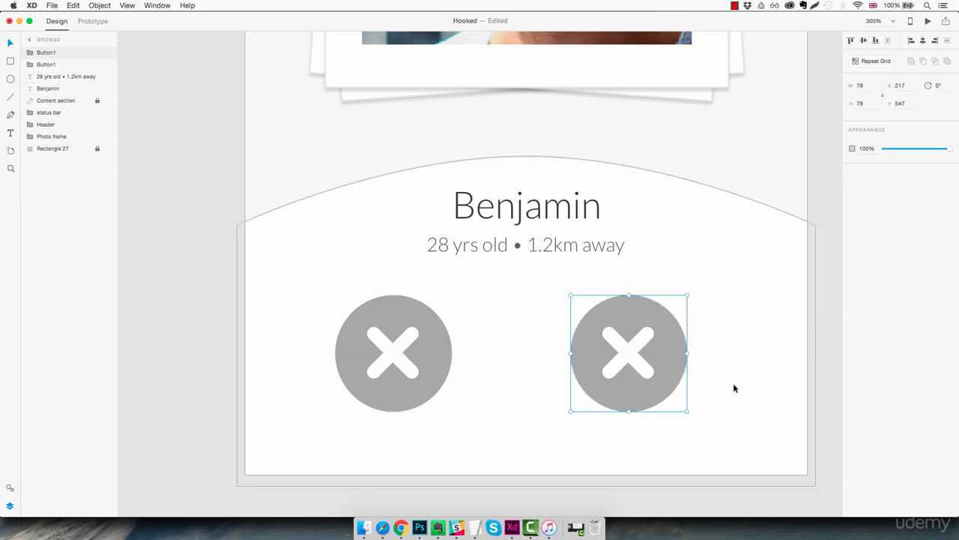
pyautogui.click(694, 379)
pyautogui.click(677, 360)
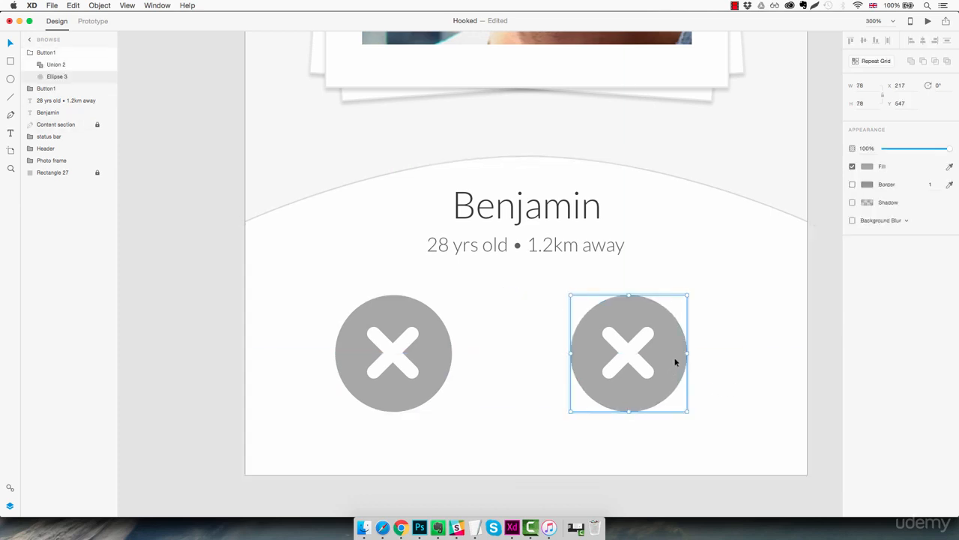
pyautogui.click(867, 166)
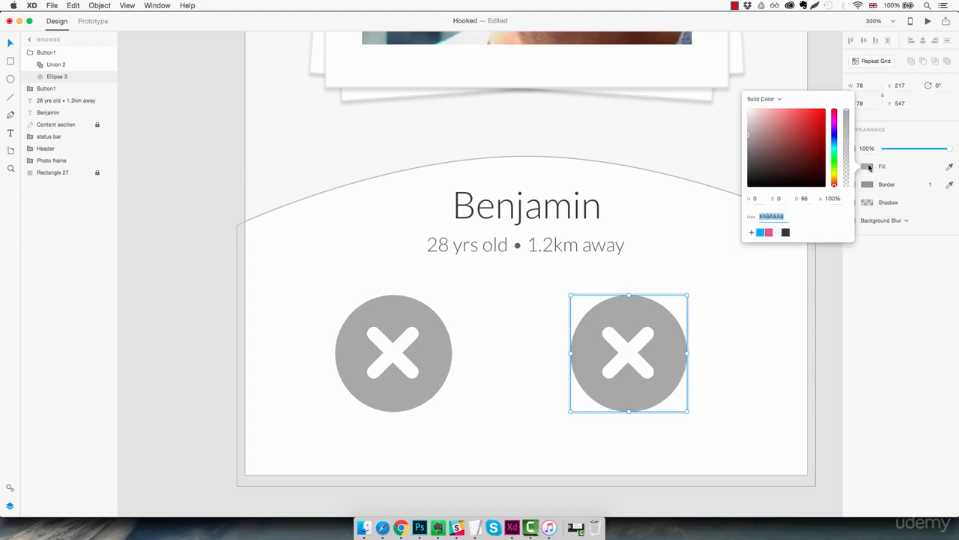
pyautogui.click(769, 233)
pyautogui.click(746, 307)
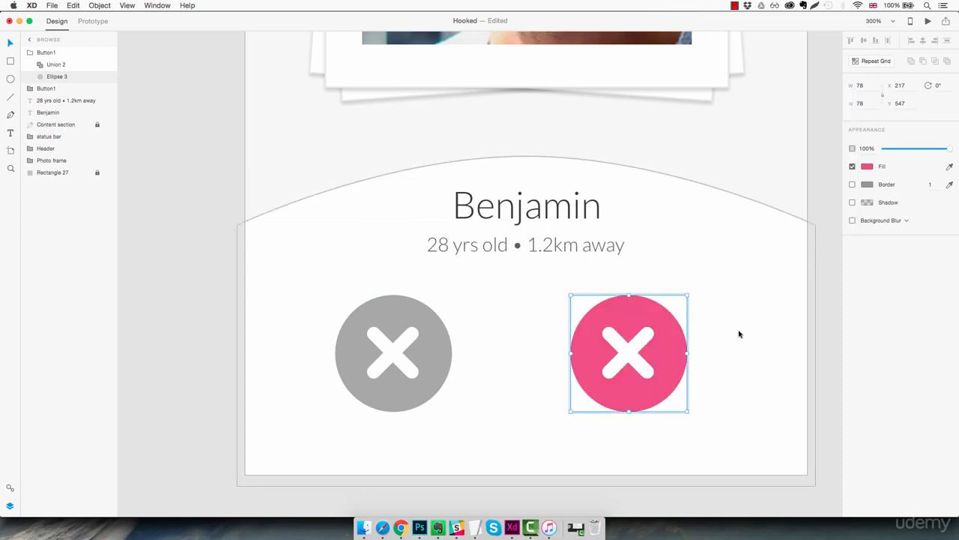
# Step: Delete the white cross from inside the pink button
pyautogui.doubleClick(626, 353)
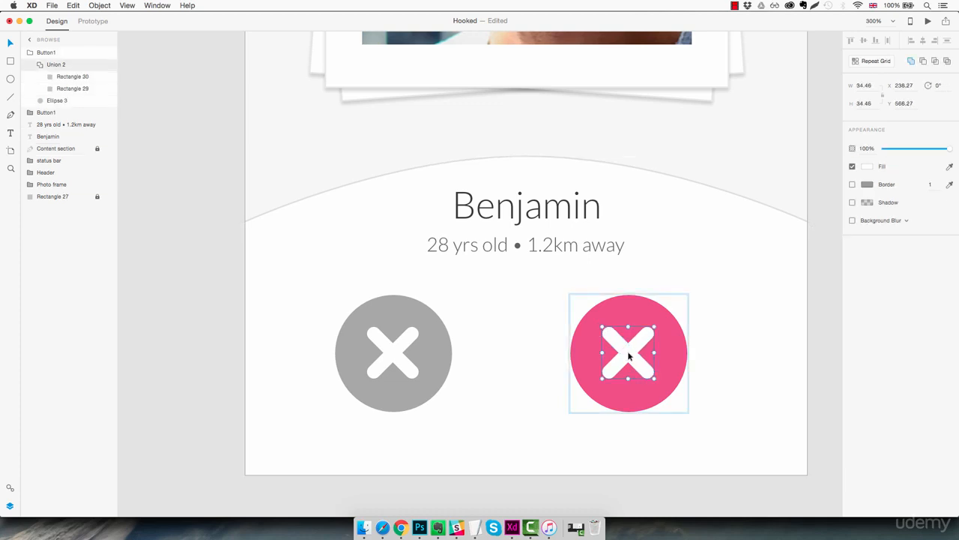
pyautogui.press('Delete')
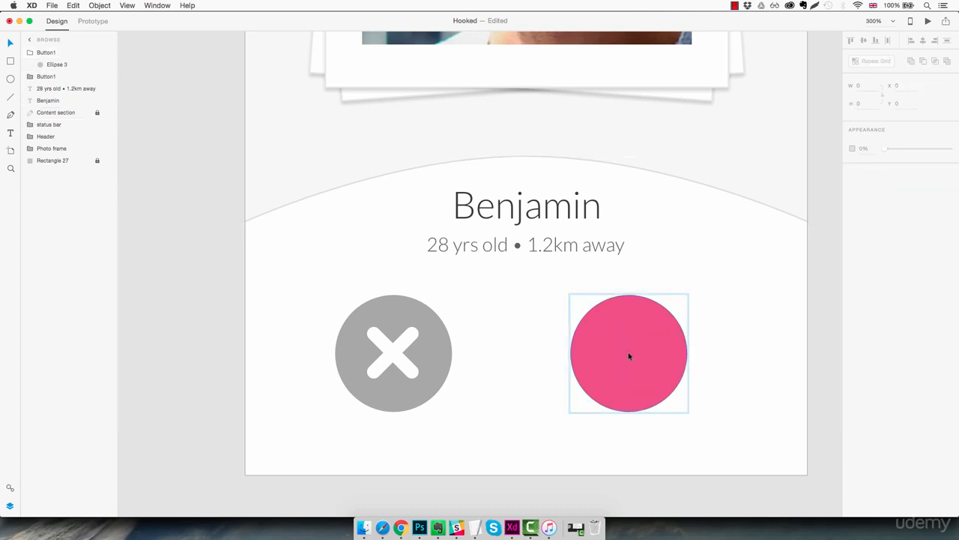
pyautogui.click(719, 320)
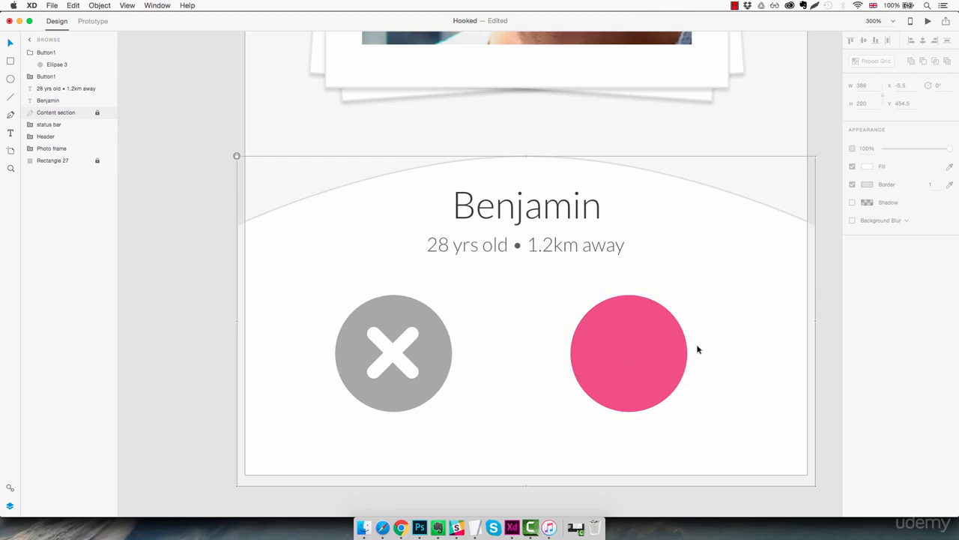
# Step: Draw a 20 by 20 square on the pasteboard beside the Browse artboard and remove its border
pyautogui.moveTo(515, 360); pyautogui.dragTo(675, 352)
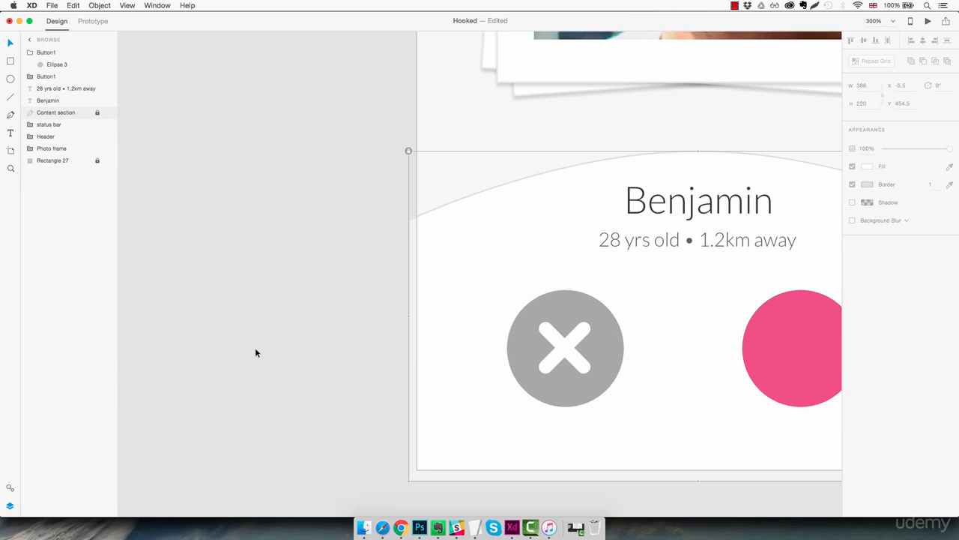
pyautogui.press('r')
pyautogui.moveTo(261, 328)
pyautogui.mouseDown()
pyautogui.moveTo(304, 370)
pyautogui.moveTo(292, 358)
pyautogui.mouseUp()
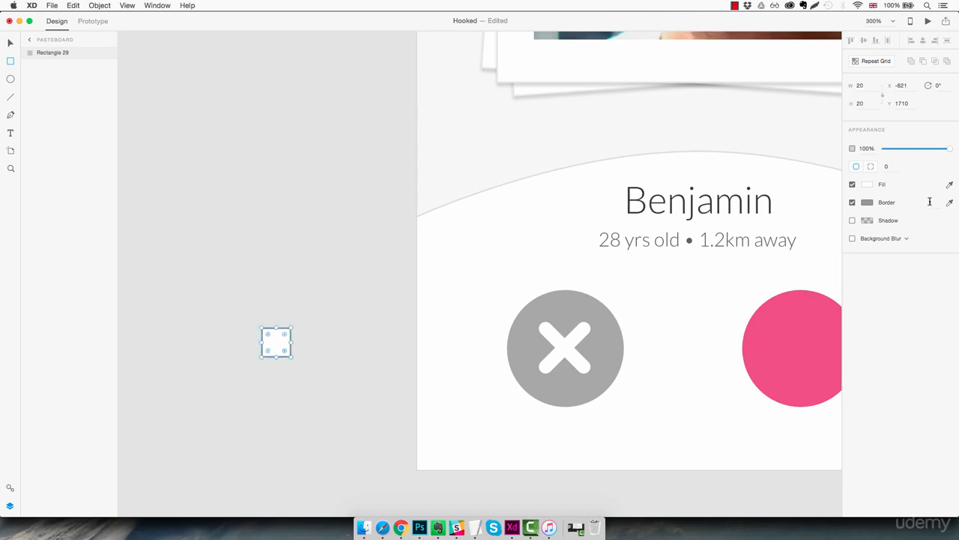
pyautogui.click(852, 203)
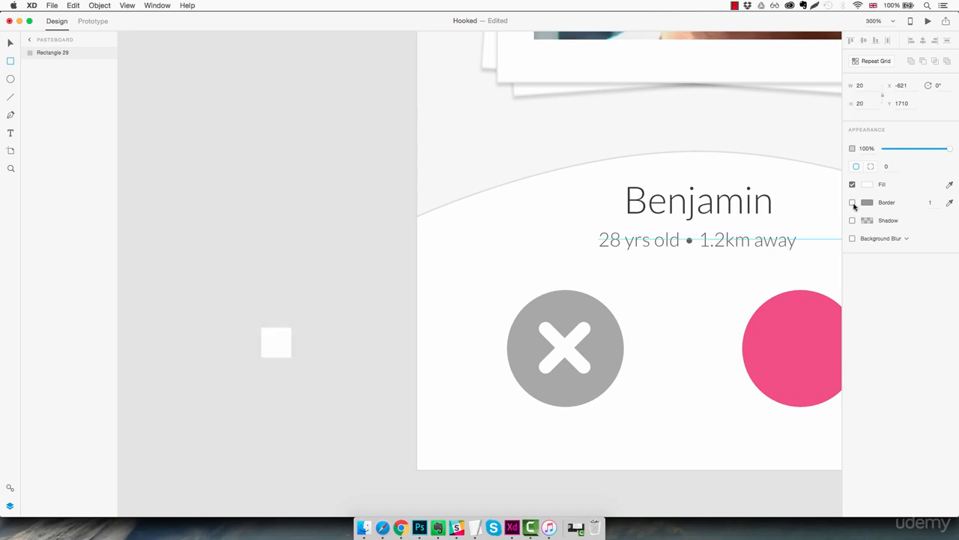
# Step: Rotate the white square to 45° so it stands as a diamond
pyautogui.press('z')
pyautogui.click(272, 336)
pyautogui.click(272, 333)
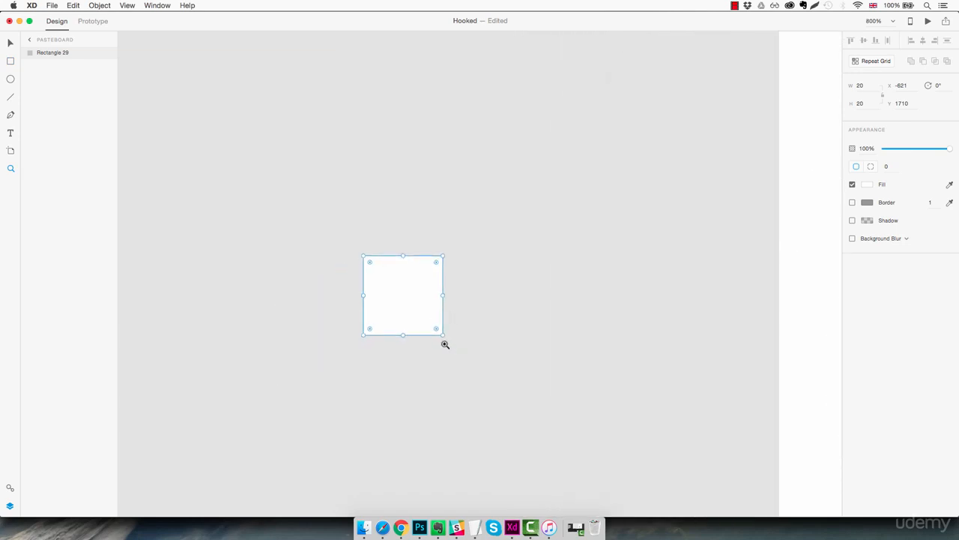
pyautogui.click(409, 300)
pyautogui.press('v')
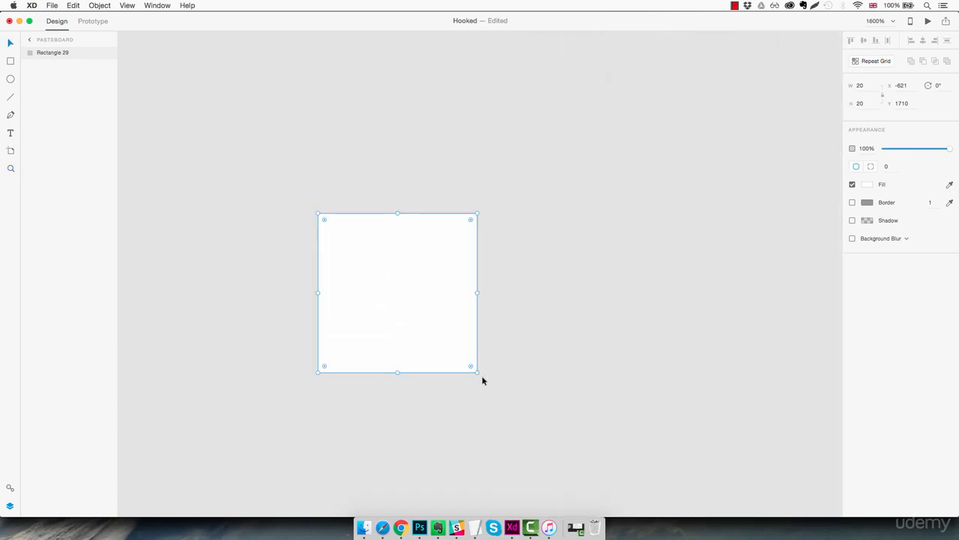
pyautogui.moveTo(479, 375); pyautogui.dragTo(391, 380)
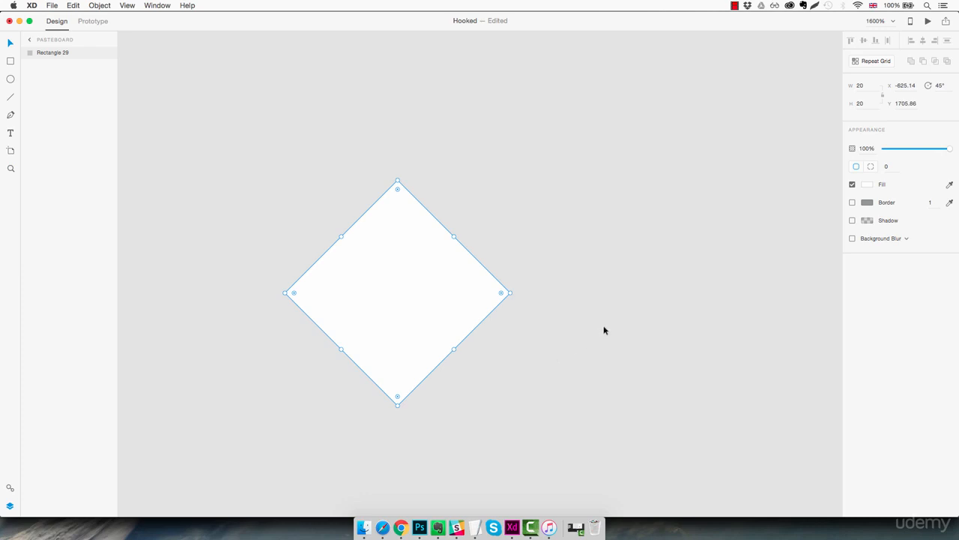
# Step: Draw a borderless 20 by 20 circle and place it over the diamond's upper-left edge at X -628, Y 1703
pyautogui.press('e')
pyautogui.moveTo(470, 159); pyautogui.dragTo(625, 327)
pyautogui.click(852, 185)
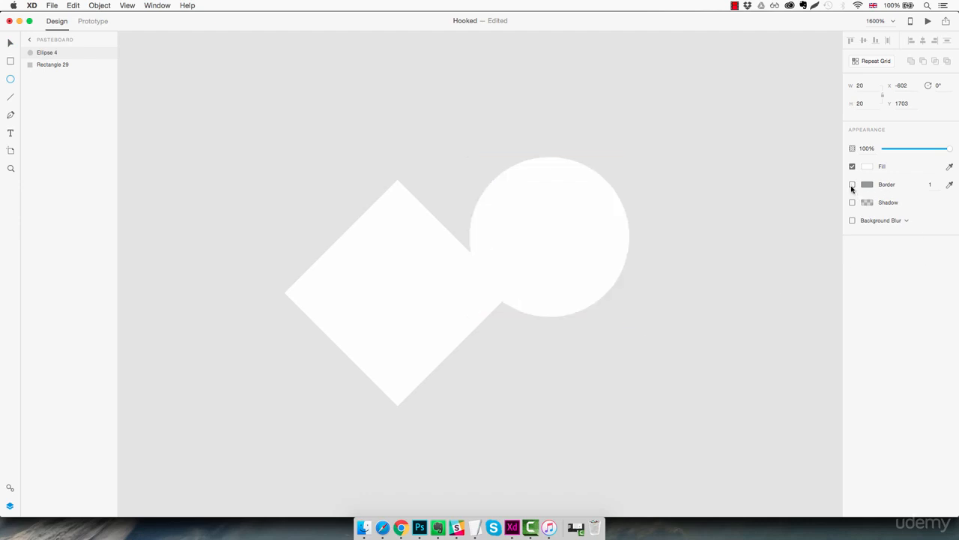
pyautogui.press('v')
pyautogui.moveTo(584, 234); pyautogui.dragTo(402, 243)
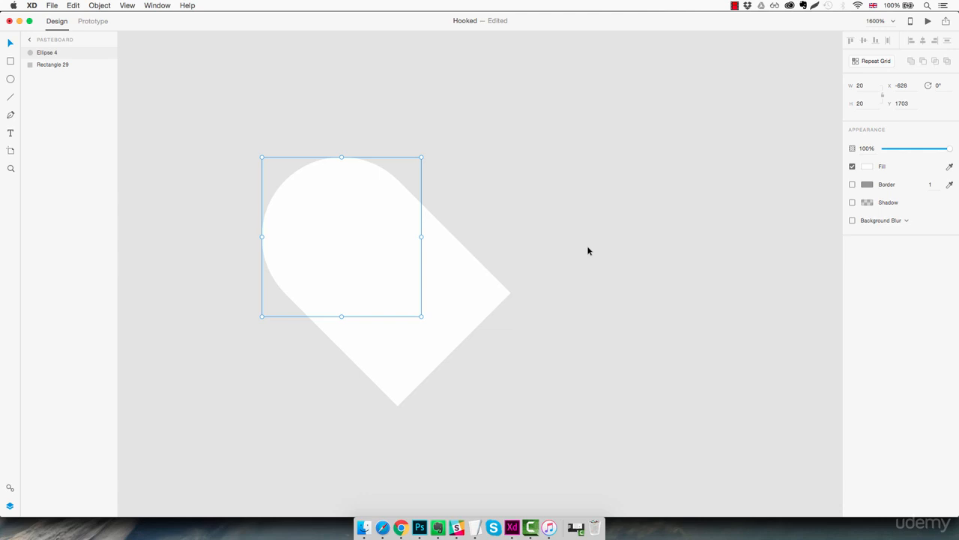
# Step: Duplicate the circle and place the copy over the diamond's upper-right edge at X -614, Y 1703, completing a heart
pyautogui.press('super+d')
pyautogui.moveTo(357, 244); pyautogui.dragTo(468, 247)
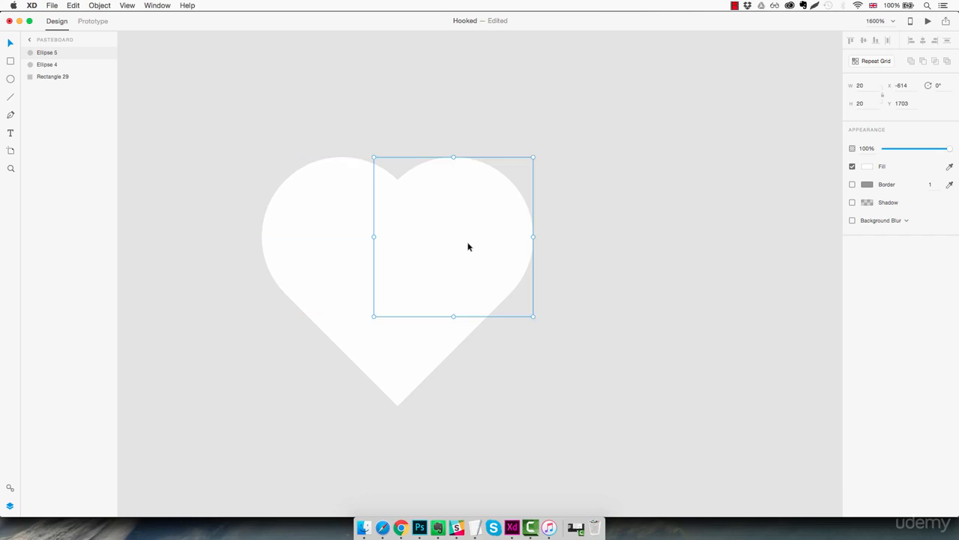
pyautogui.click(586, 275)
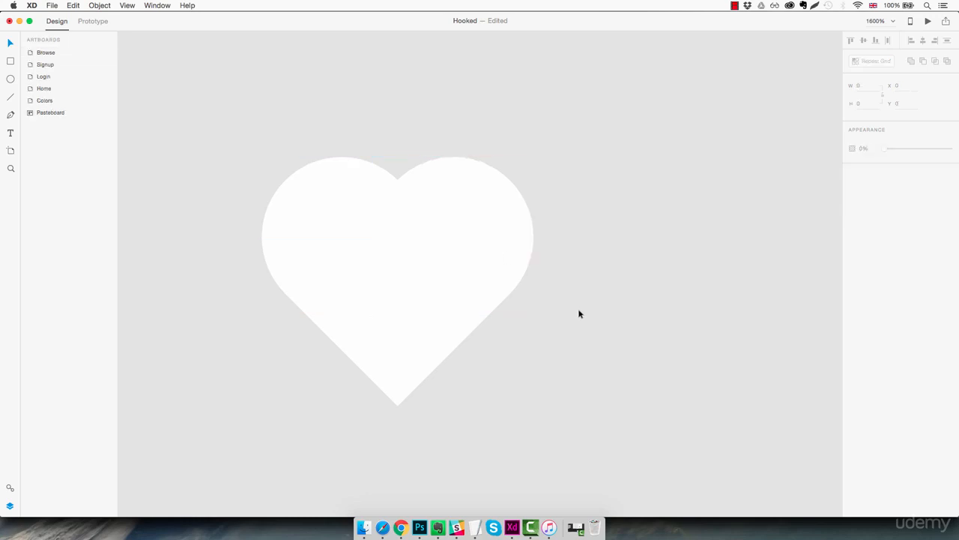
# Step: Unite the diamond and both circles into one heart and centre it on the pink circle at X 239, Y 570
pyautogui.press('z')
pyautogui.press('super+1')
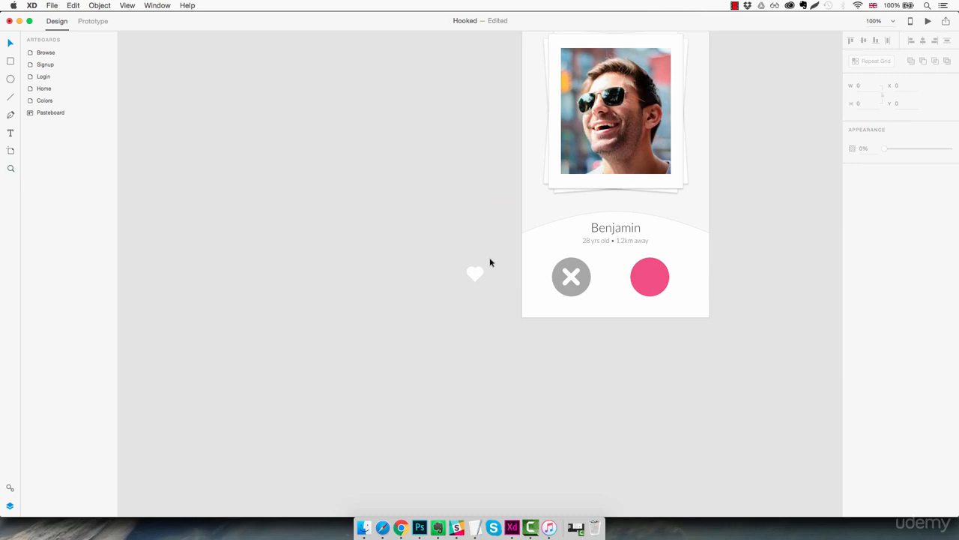
pyautogui.moveTo(488, 263); pyautogui.dragTo(454, 300)
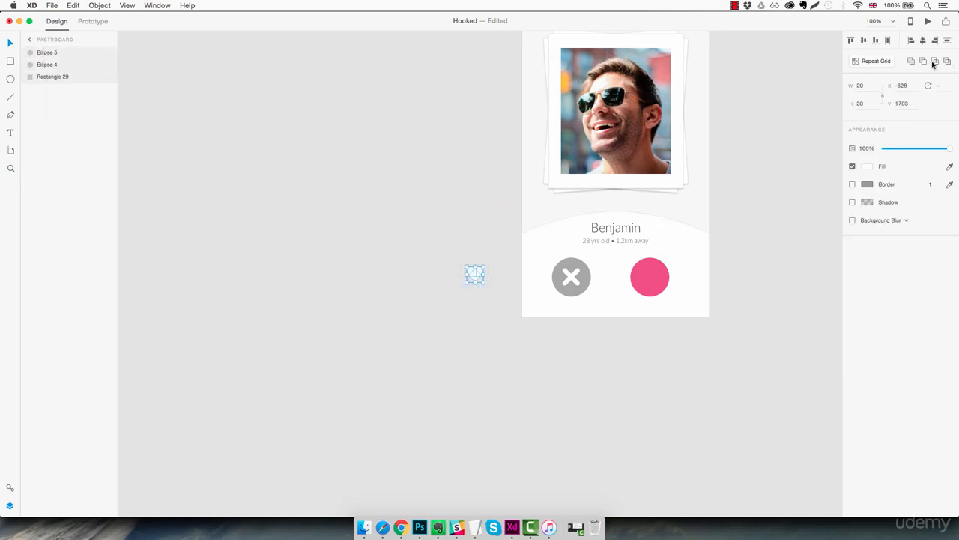
pyautogui.click(909, 62)
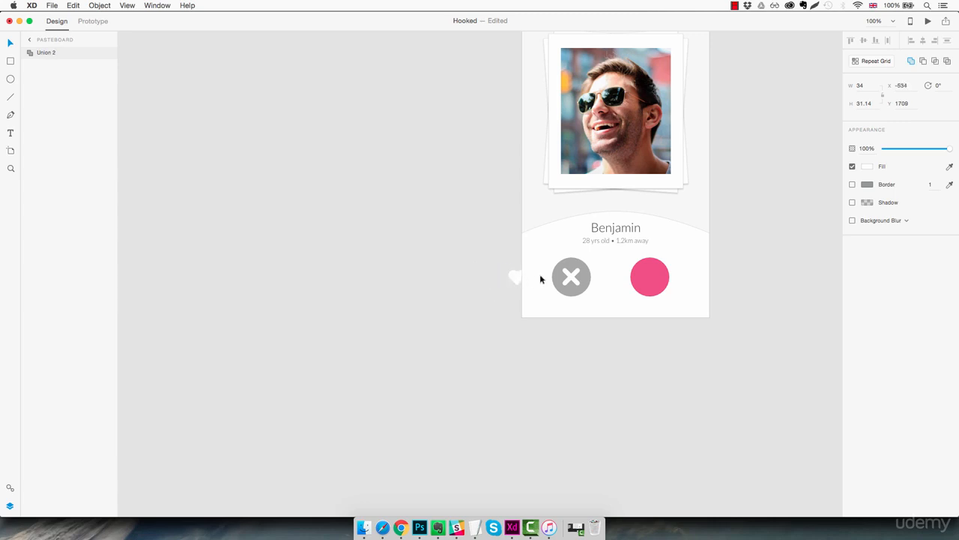
pyautogui.moveTo(540, 279); pyautogui.dragTo(667, 288)
pyautogui.keyDown('super'); pyautogui.click(637, 267); pyautogui.keyUp('super')
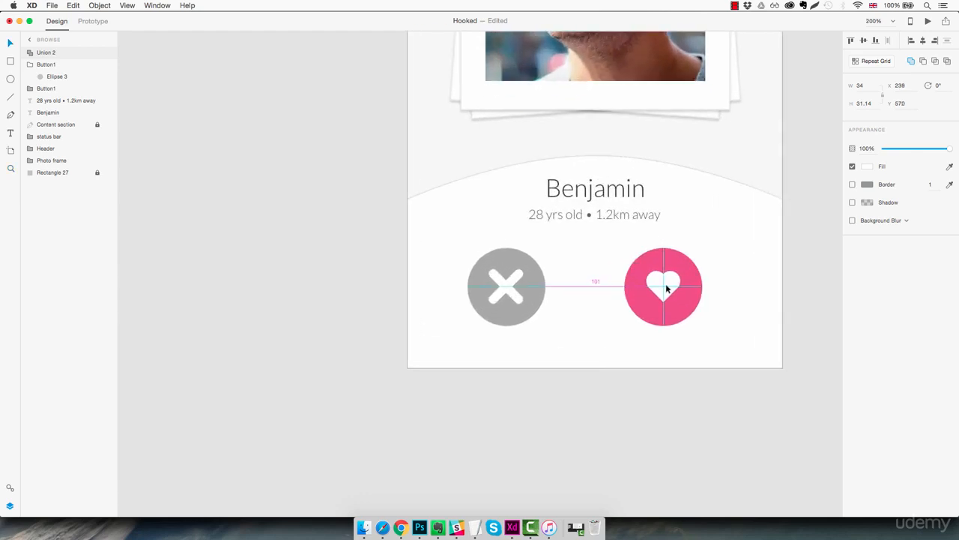
# Step: Rename the united heart shape's layer "Heart icon"
pyautogui.moveTo(667, 288); pyautogui.dragTo(667, 288)
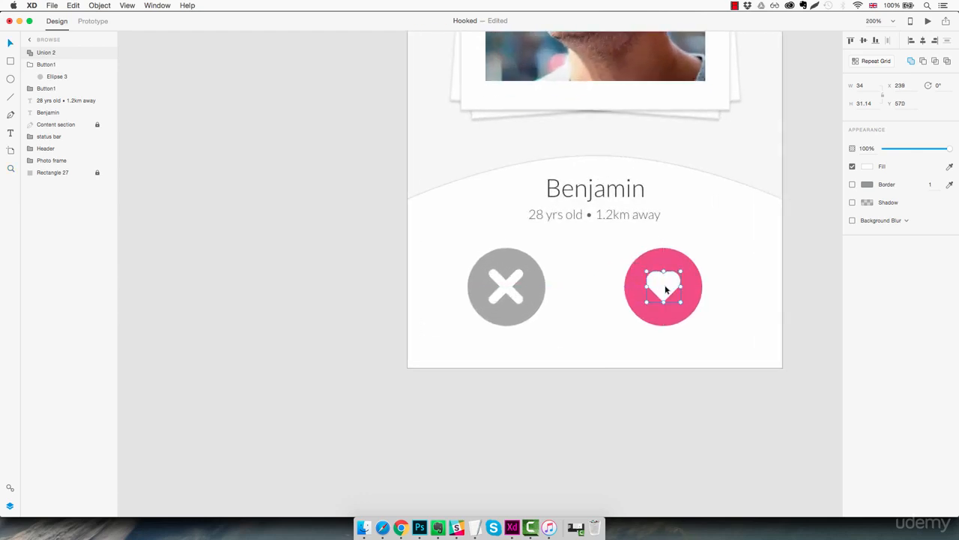
pyautogui.click(576, 312)
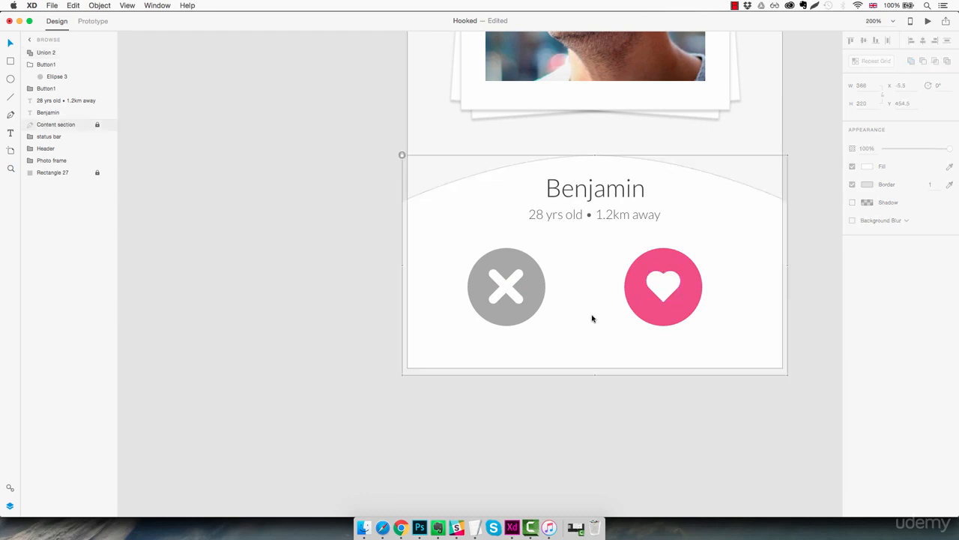
pyautogui.click(45, 53)
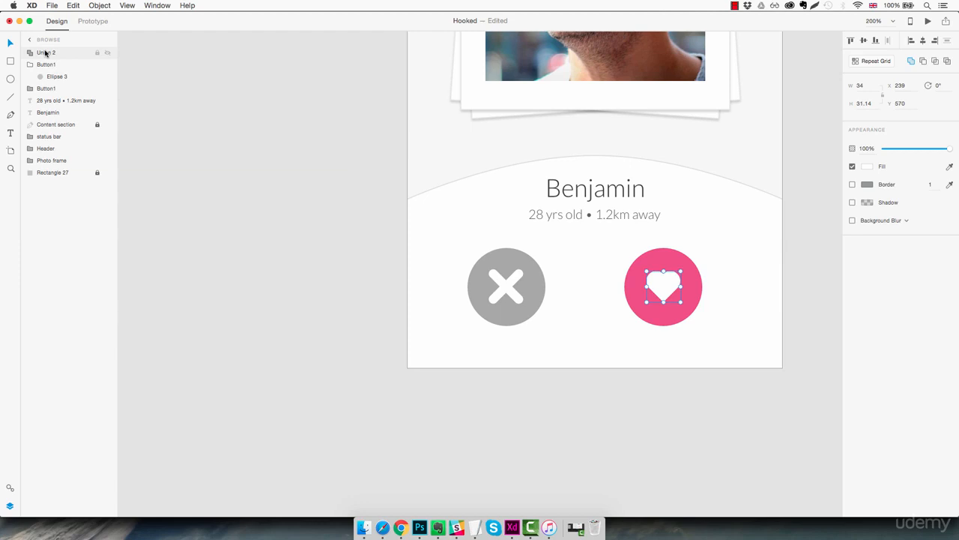
pyautogui.doubleClick(45, 52)
pyautogui.write('Heart ico')
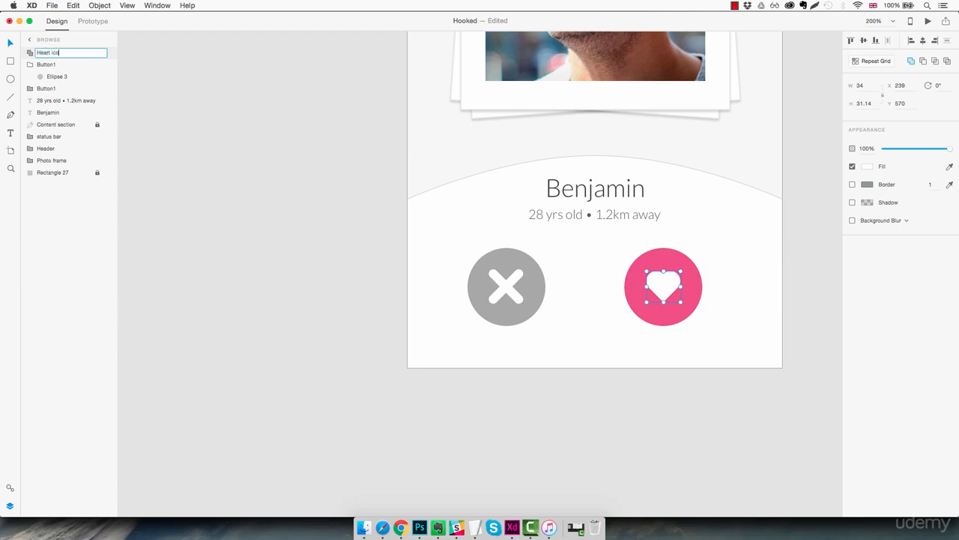
pyautogui.write('n')
pyautogui.press('Return')
# Step: Nest the Heart icon layer inside the pink circle's group and rename that group "Button2"
pyautogui.moveTo(38, 55); pyautogui.dragTo(66, 67)
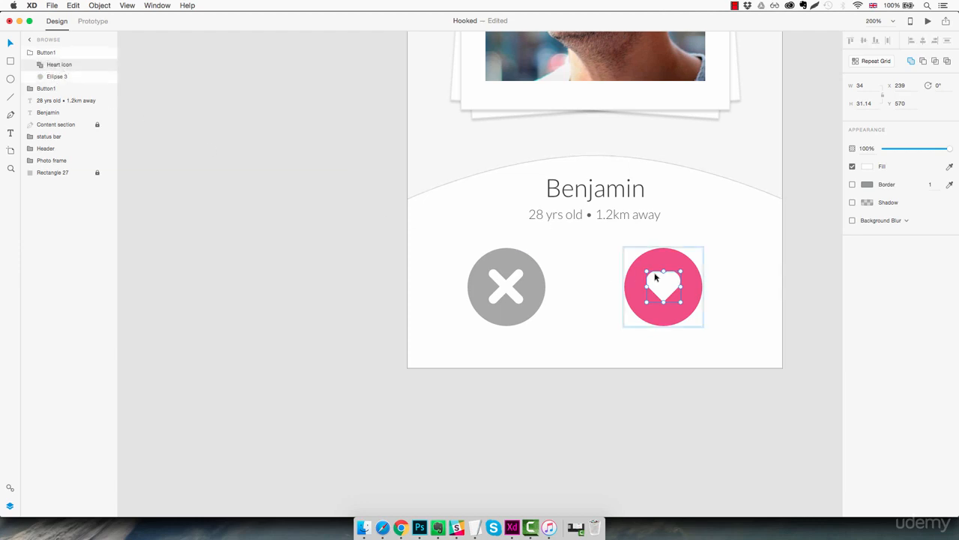
pyautogui.doubleClick(48, 53)
pyautogui.click(57, 53)
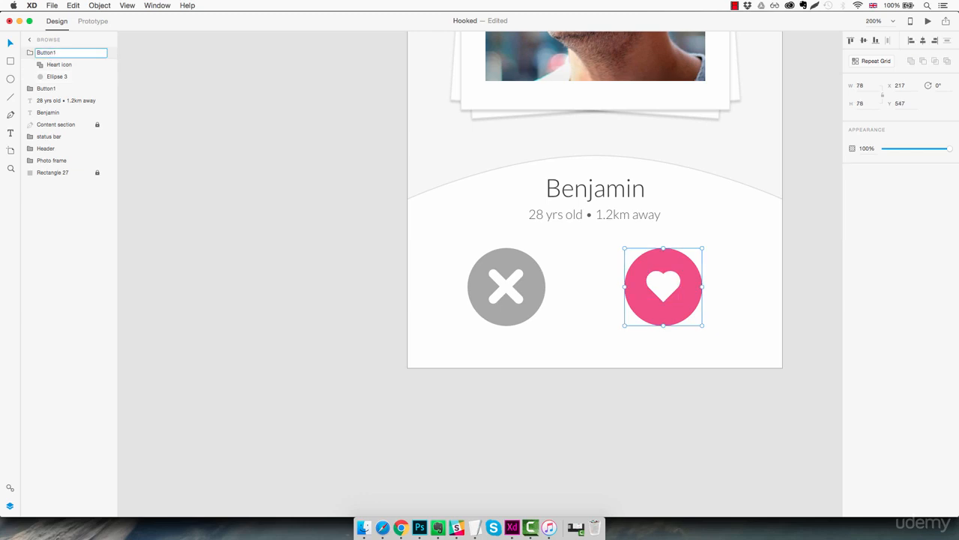
pyautogui.press('Return')
pyautogui.click(30, 55)
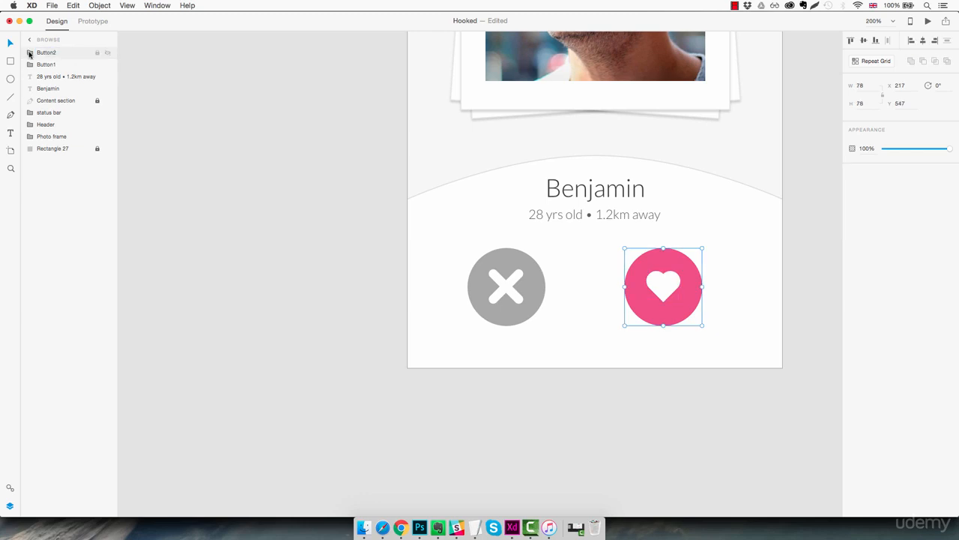
# Step: Move the status bar, Header and Photo frame groups to the front of the Browse artboard's layer order
pyautogui.click(59, 113)
pyautogui.keyDown('shift'); pyautogui.click(59, 138); pyautogui.keyUp('shift')
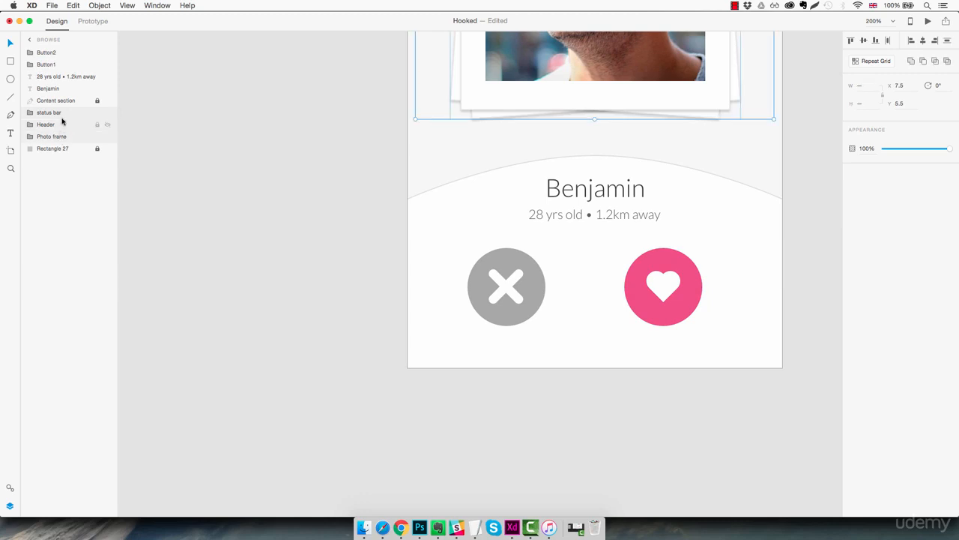
pyautogui.moveTo(56, 111); pyautogui.dragTo(58, 52)
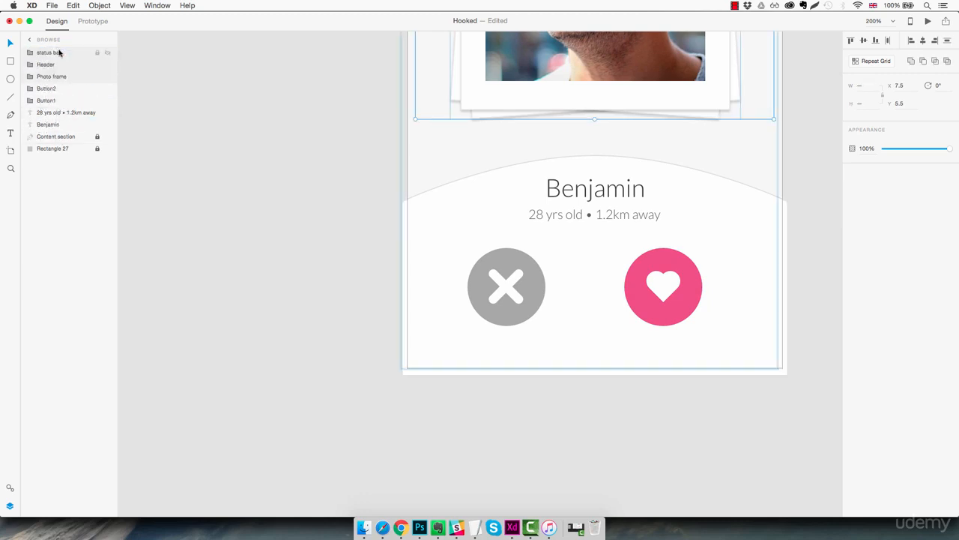
# Step: Move the profile name and the age and distance text layers directly above the Button2 group in the layer order
pyautogui.click(52, 101)
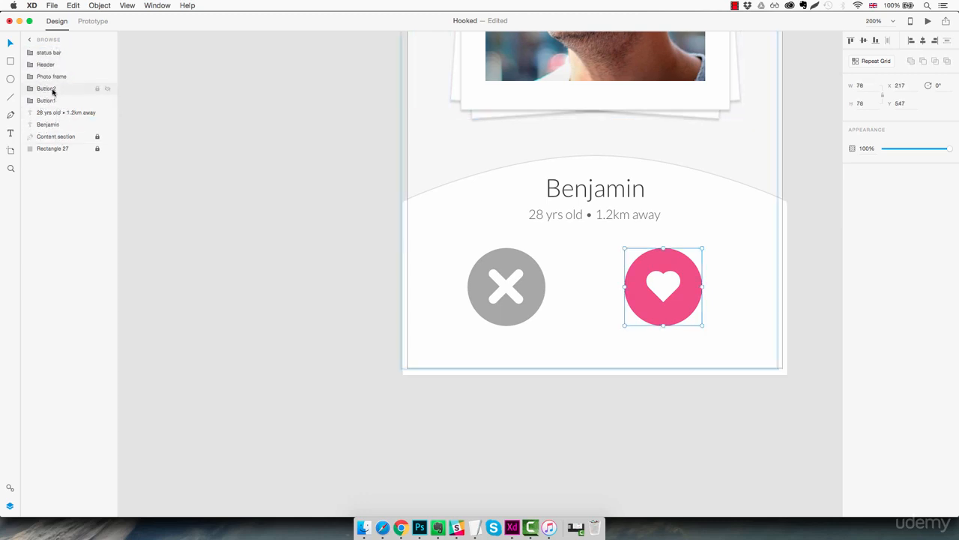
pyautogui.click(54, 114)
pyautogui.keyDown('shift'); pyautogui.click(54, 124); pyautogui.keyUp('shift')
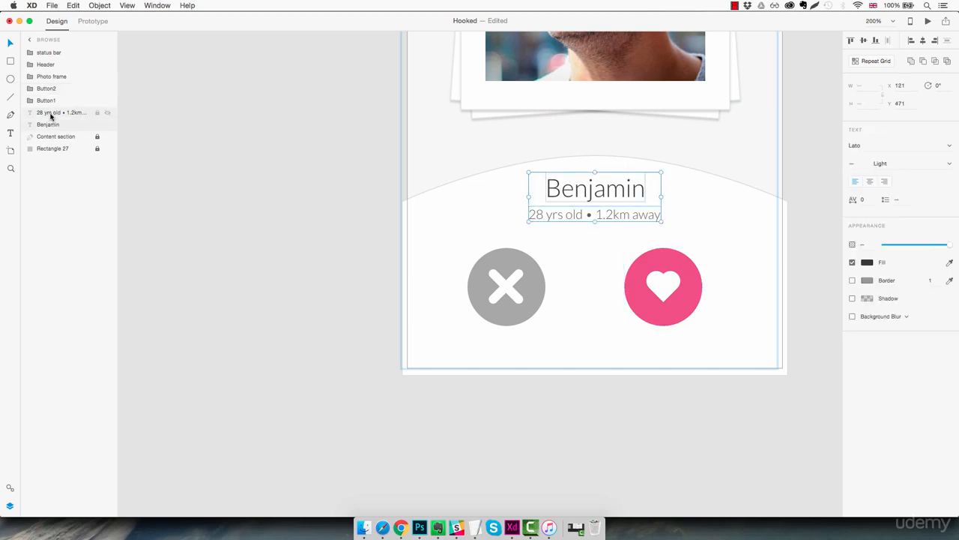
pyautogui.moveTo(54, 123); pyautogui.dragTo(52, 87)
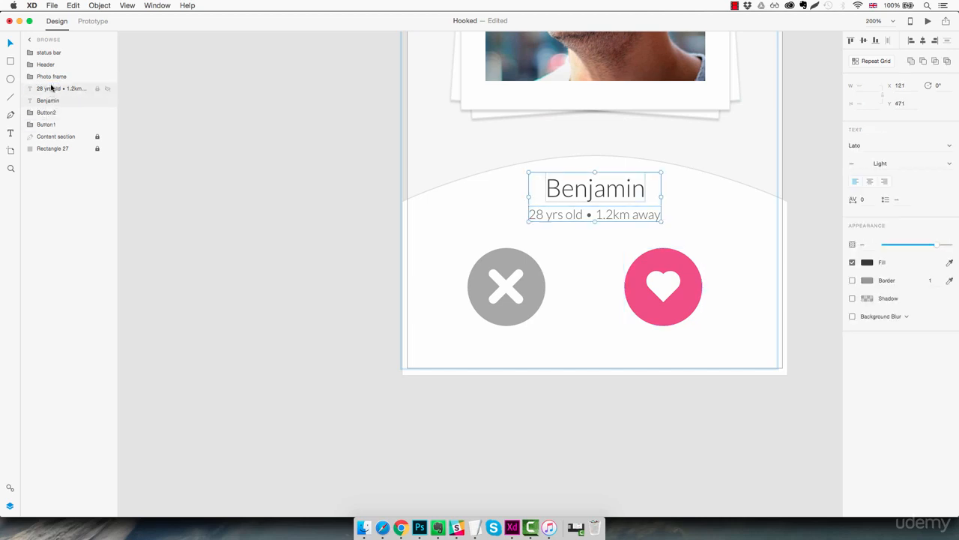
# Step: Unlock the curved Content section, raise it to Y 449.5 and lock it again
pyautogui.click(64, 137)
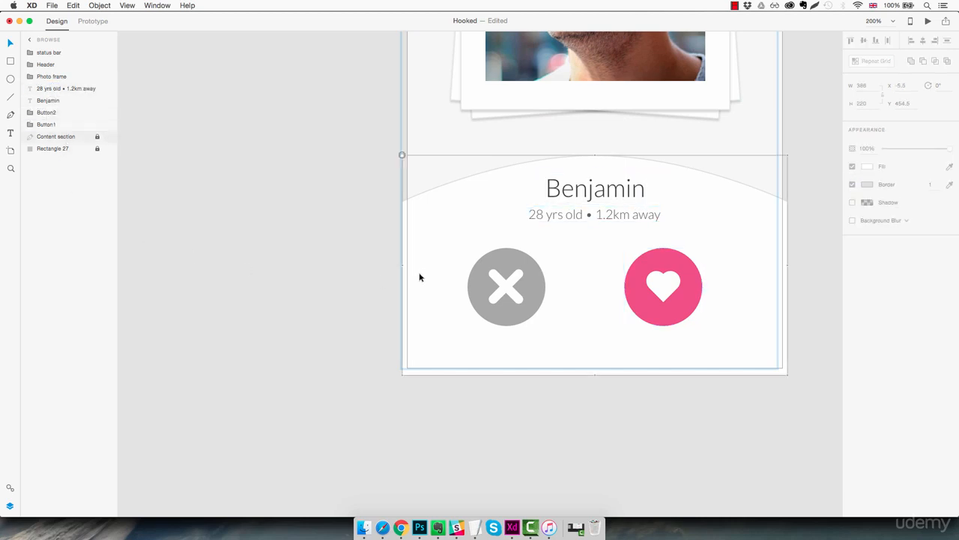
pyautogui.click(402, 154)
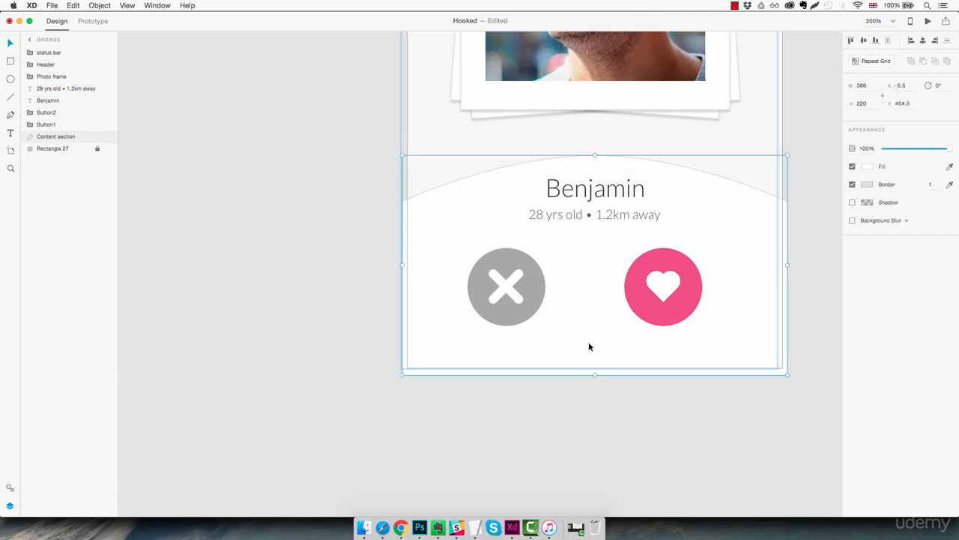
pyautogui.moveTo(592, 345); pyautogui.dragTo(592, 347)
pyautogui.press('Up')
pyautogui.press('Up')
pyautogui.click(601, 403)
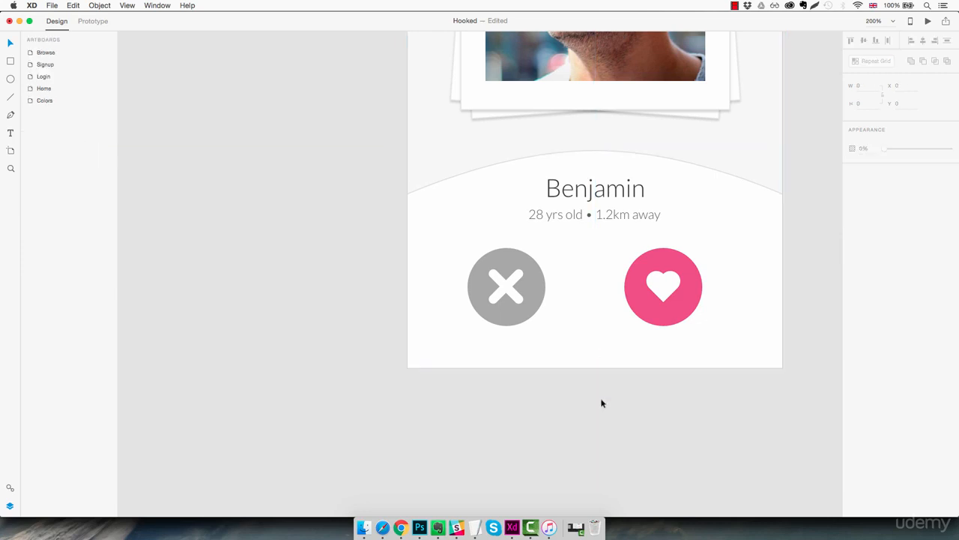
pyautogui.click(600, 256)
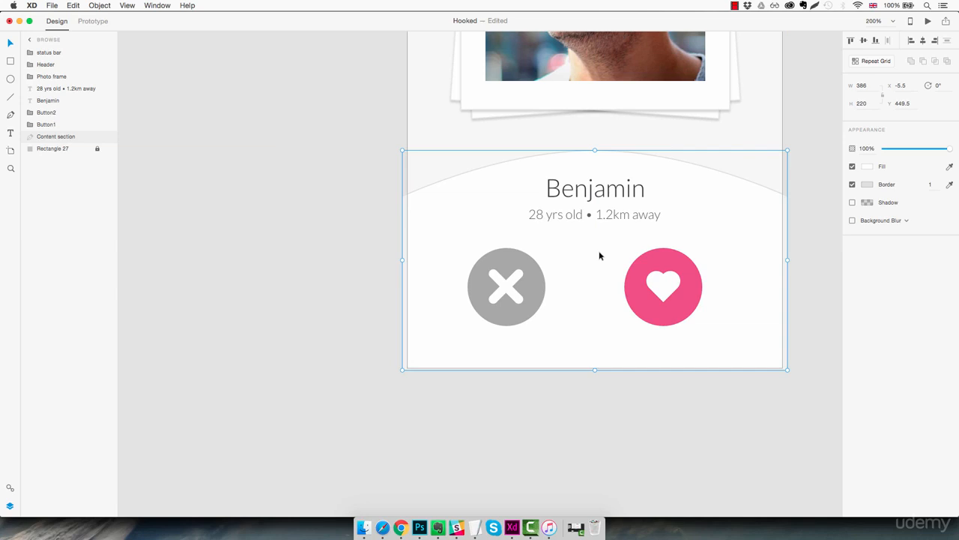
pyautogui.press('super+l')
# Step: Move the heart button to X 198, leaving a gap of 60 between it and the cross button
pyautogui.click(656, 311)
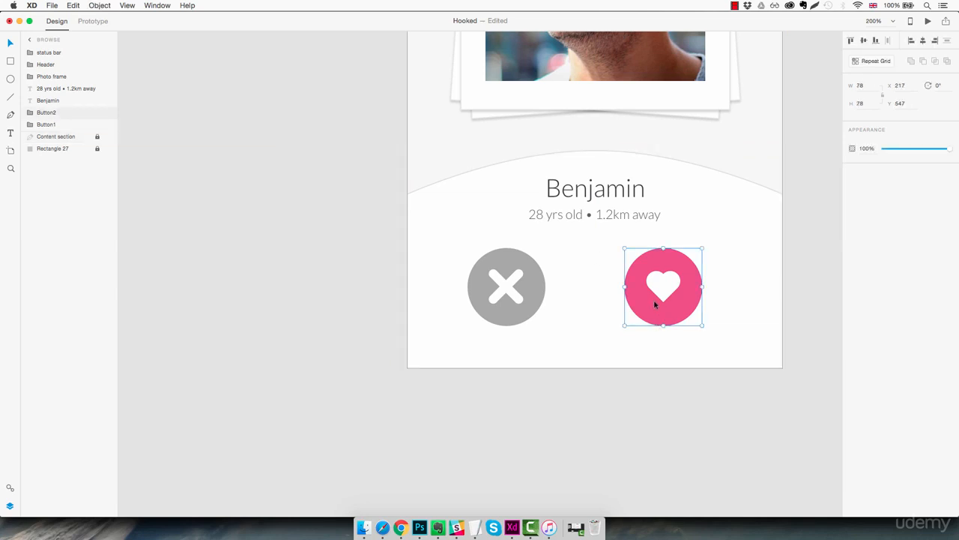
pyautogui.moveTo(659, 307); pyautogui.dragTo(582, 314)
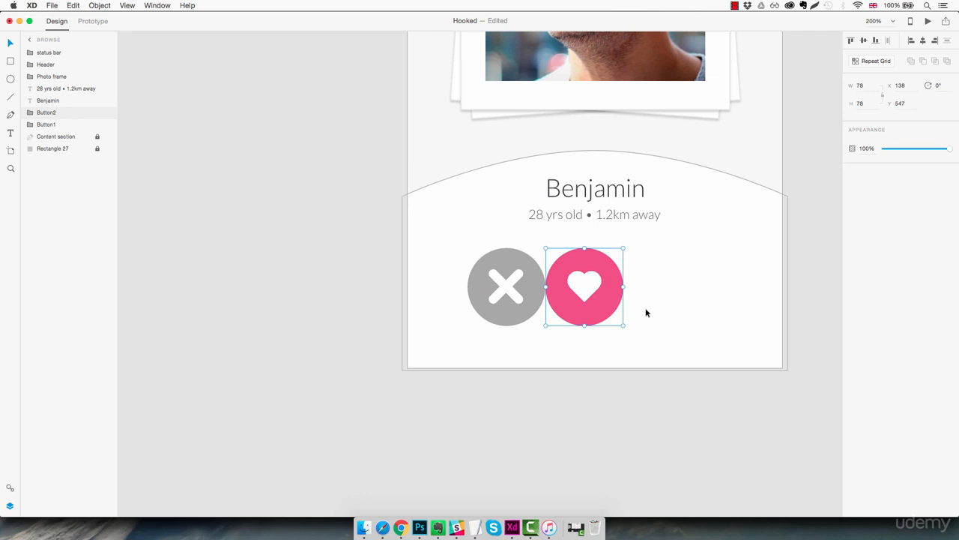
pyautogui.hotkey('shift', 'Right')
pyautogui.hotkey('shift', 'Right')
pyautogui.hotkey('shift', 'Right')
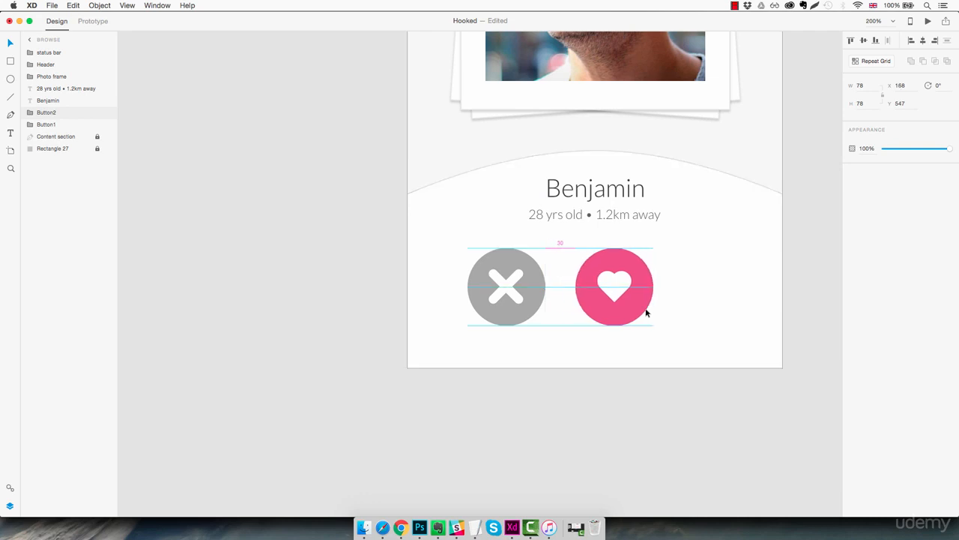
pyautogui.hotkey('shift', 'Right')
pyautogui.hotkey('shift', 'Right')
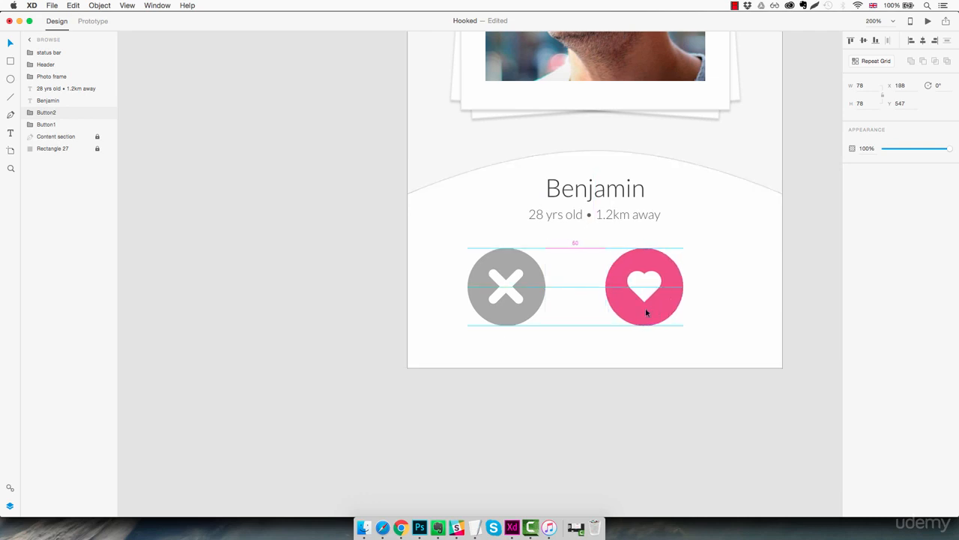
pyautogui.click(712, 302)
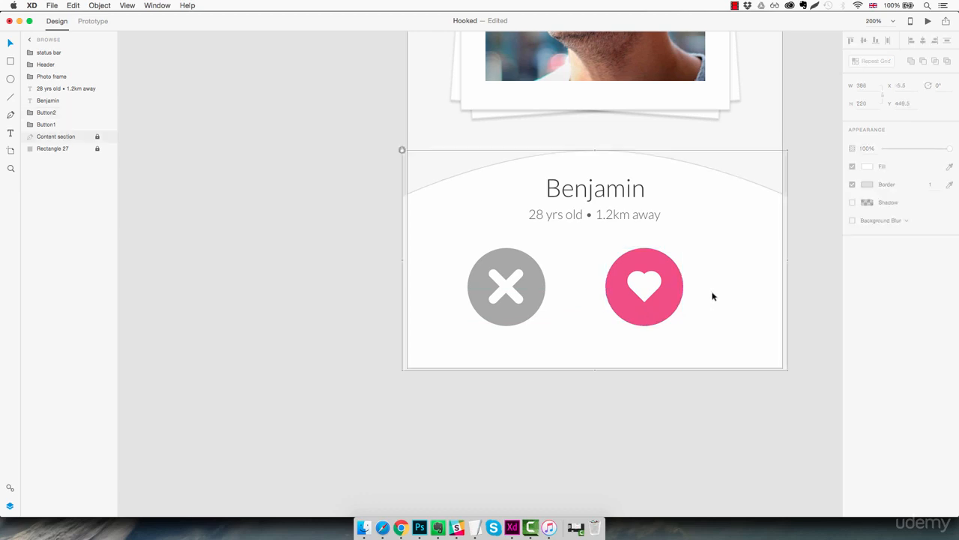
# Step: Centre the two buttons on the panel at X 80, Y 555 and lower the profile name and details text to Y 481
pyautogui.moveTo(716, 257); pyautogui.dragTo(524, 318)
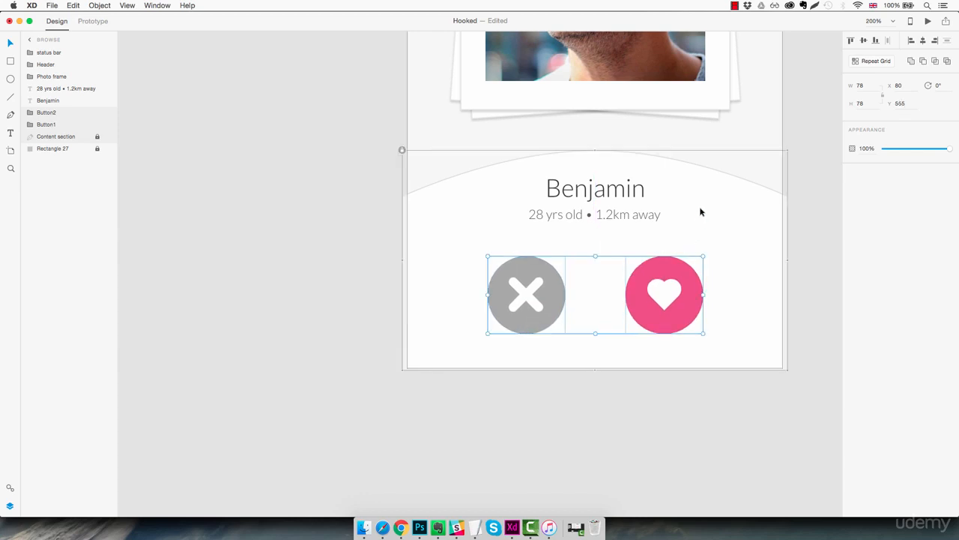
pyautogui.hscroll(-1, 689, 201)
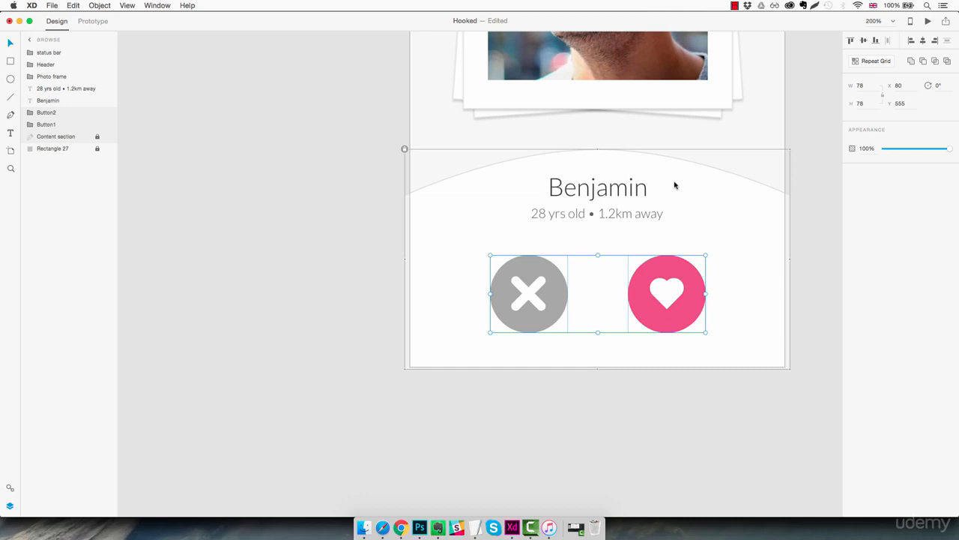
pyautogui.moveTo(692, 184); pyautogui.dragTo(598, 204)
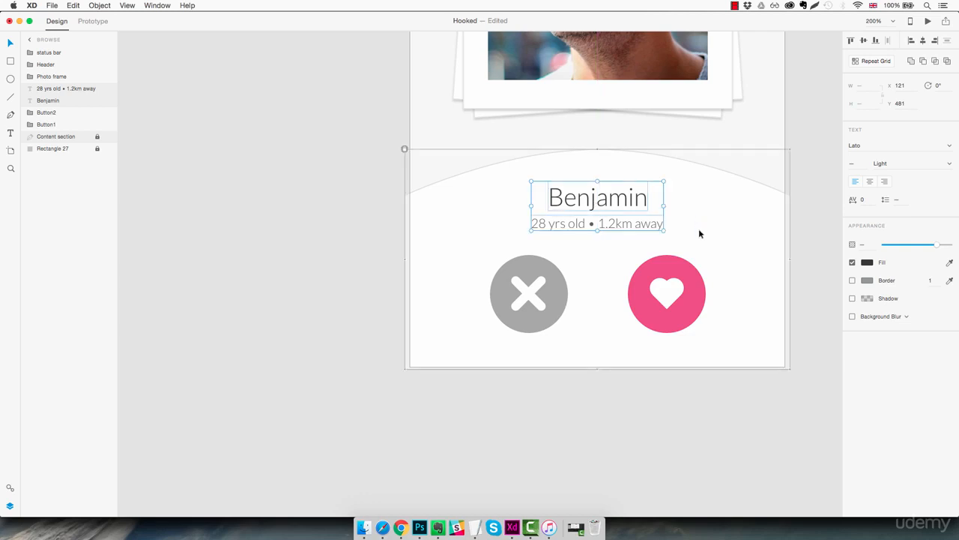
pyautogui.click(800, 237)
# Step: Draw a 39 by 39 circle at X 168, Y 432, centred over the peak of the curved panel
pyautogui.press('super+minus')
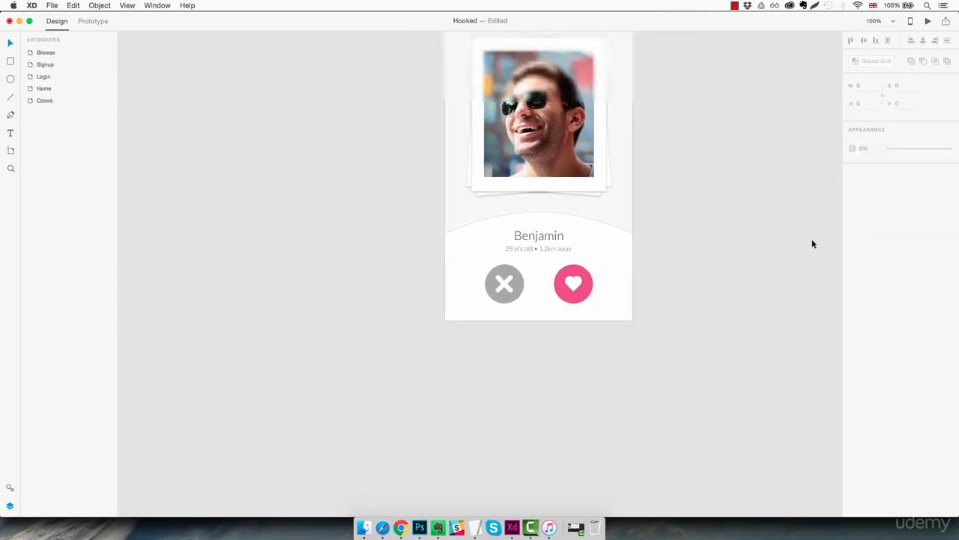
pyautogui.moveTo(703, 173); pyautogui.dragTo(651, 278)
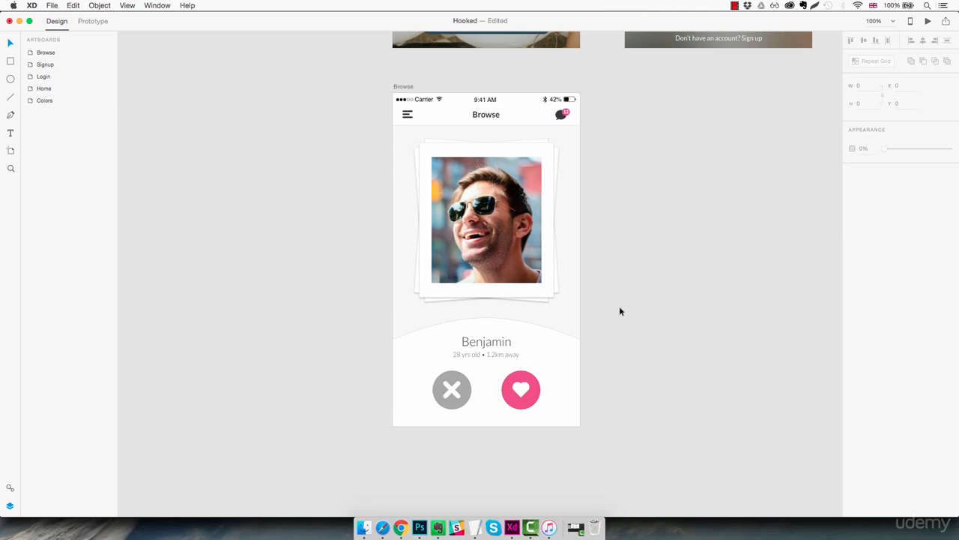
pyautogui.press('z')
pyautogui.click(487, 319)
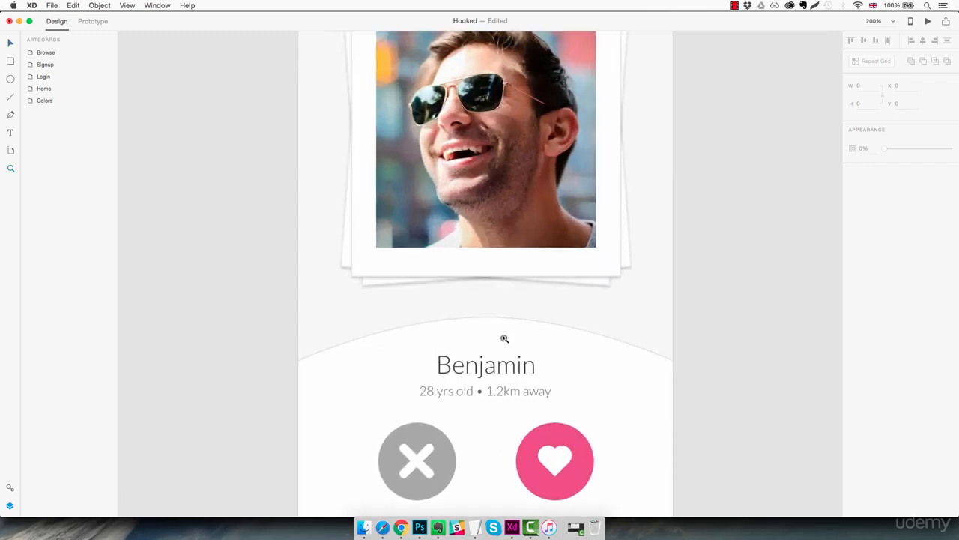
pyautogui.press('e')
pyautogui.moveTo(478, 310)
pyautogui.mouseDown()
pyautogui.moveTo(521, 346)
pyautogui.moveTo(496, 330)
pyautogui.mouseUp()
pyautogui.press('v')
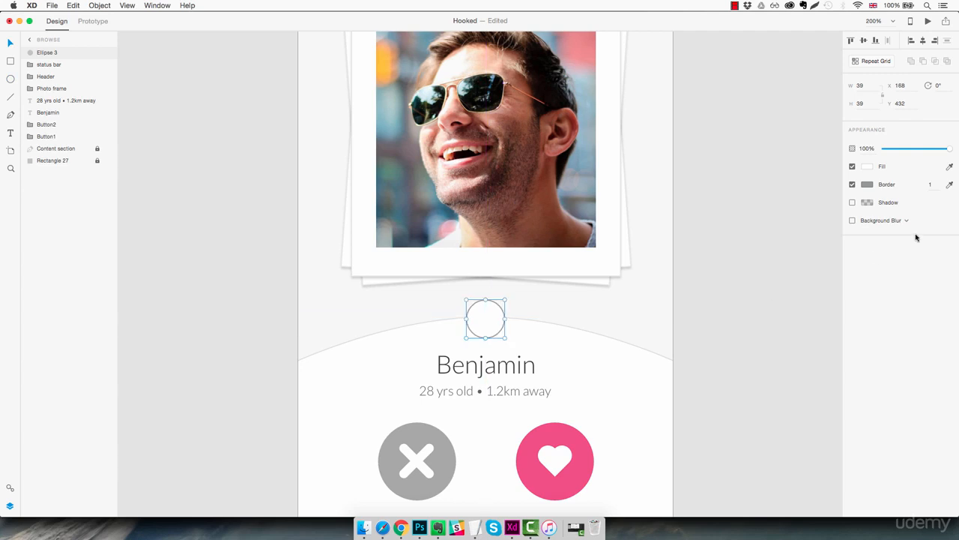
# Step: Remove the small circle's border and fill it with the saved blue #02B4FF
pyautogui.click(852, 184)
pyautogui.click(867, 167)
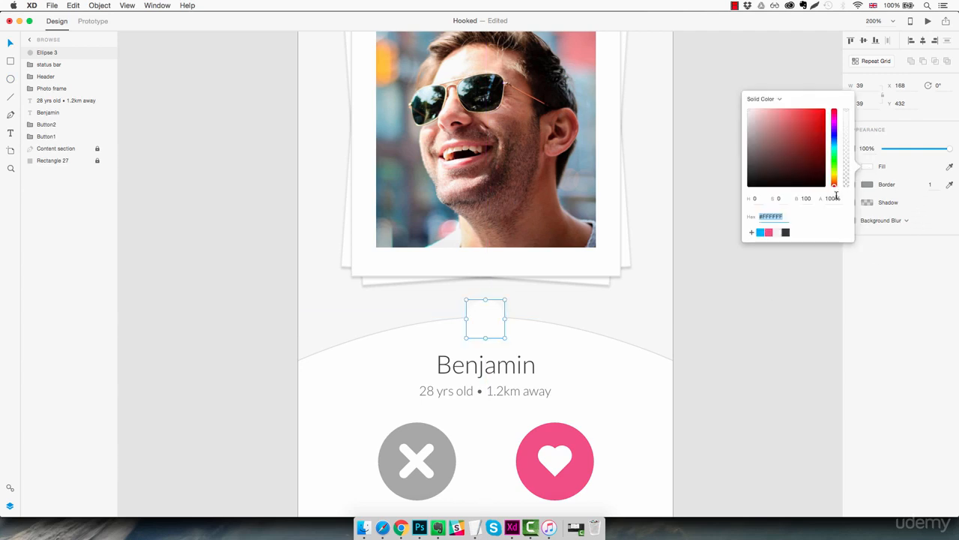
pyautogui.click(759, 233)
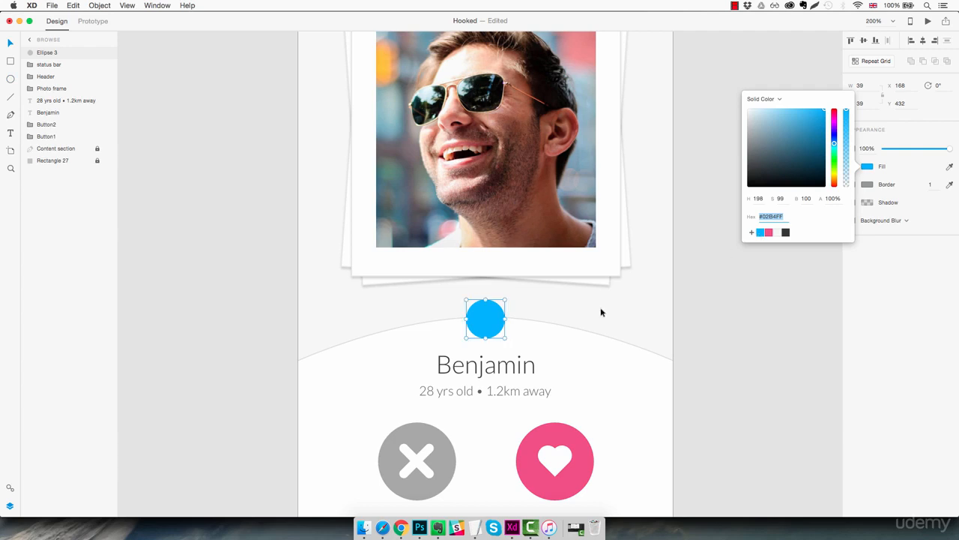
pyautogui.click(676, 302)
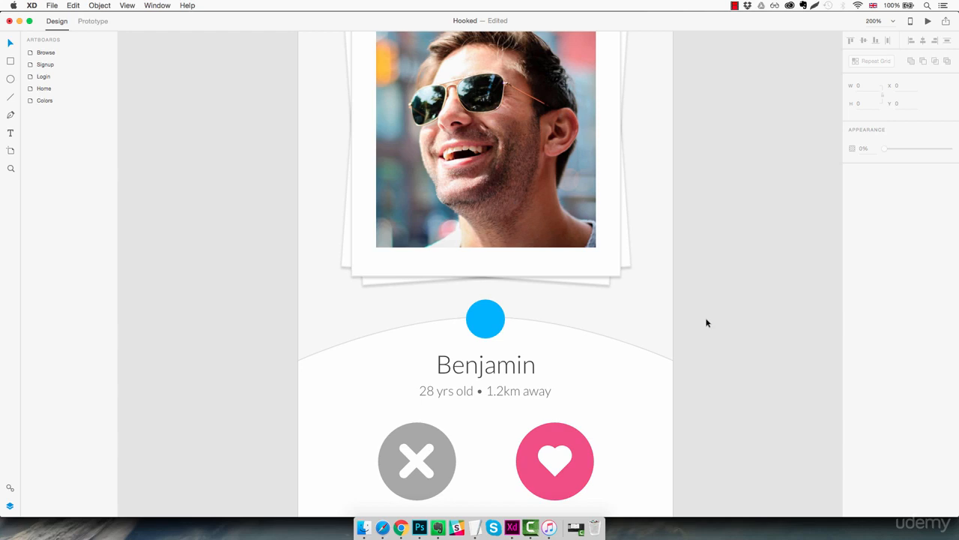
# Step: Switch to the Dishy_app_design_final.xd document and copy a single rating star from the Miso Soy Glazed Prawns card
pyautogui.moveTo(513, 528)
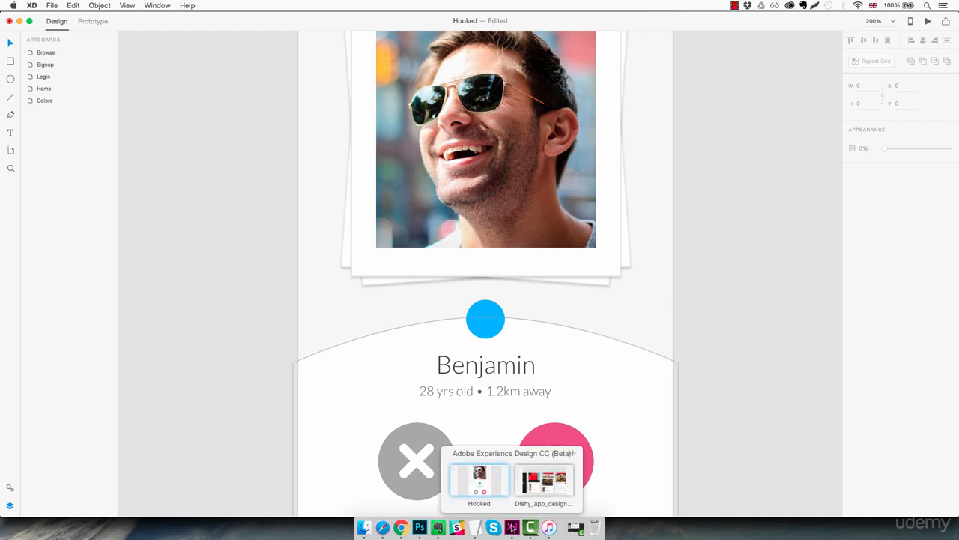
pyautogui.click(537, 485)
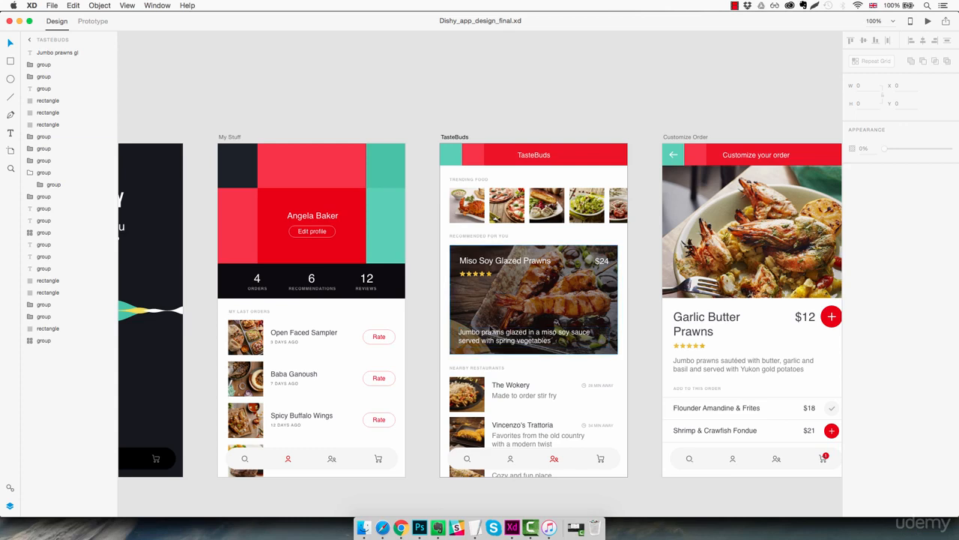
pyautogui.scroll(5, 481, 285)
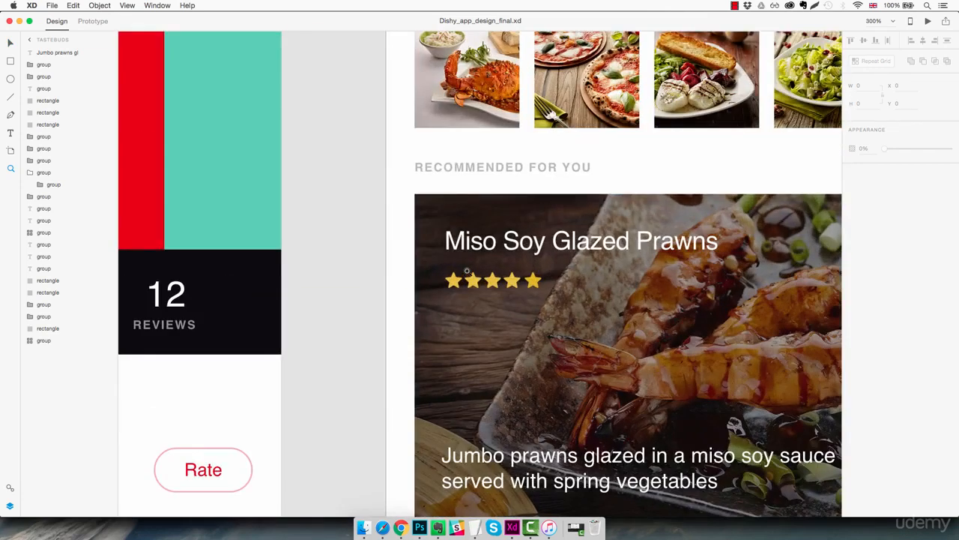
pyautogui.doubleClick(473, 281)
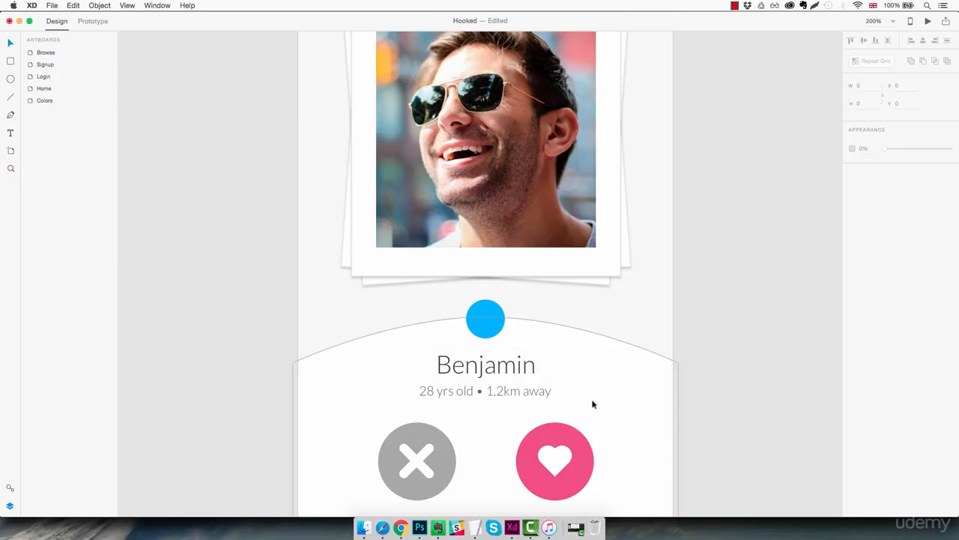
# Step: Paste the star into the Hooked design, enlarge it to about 19.5 by 18.5, and centre it on the blue circle
pyautogui.press('super+v')
pyautogui.moveTo(482, 278); pyautogui.dragTo(503, 312)
pyautogui.press('alt')
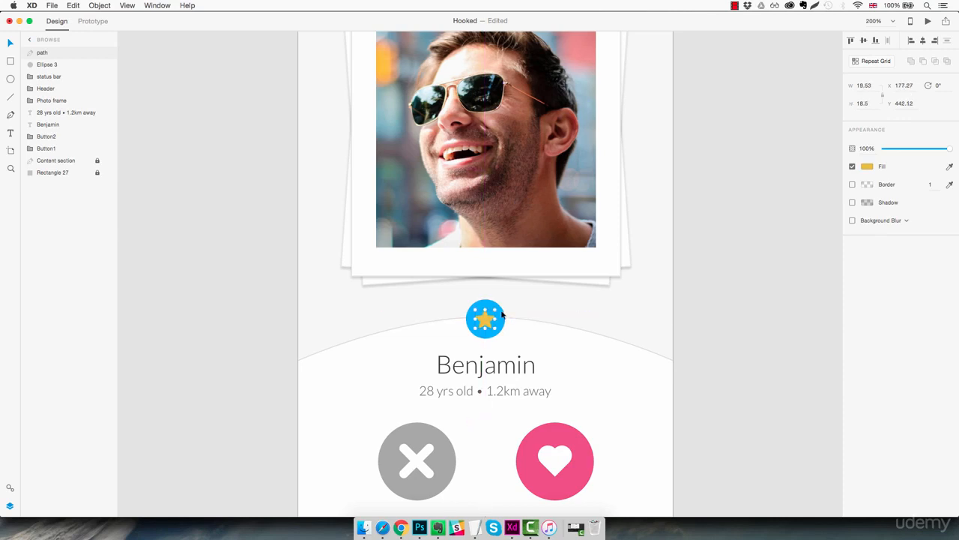
# Step: Change the star's fill to white and return the view to 100%
pyautogui.click(867, 166)
pyautogui.moveTo(821, 167); pyautogui.dragTo(725, 91)
pyautogui.click(575, 318)
pyautogui.click(576, 316)
pyautogui.moveTo(491, 324); pyautogui.dragTo(526, 343)
pyautogui.click(726, 344)
pyautogui.click(733, 329)
pyautogui.press('super+1')
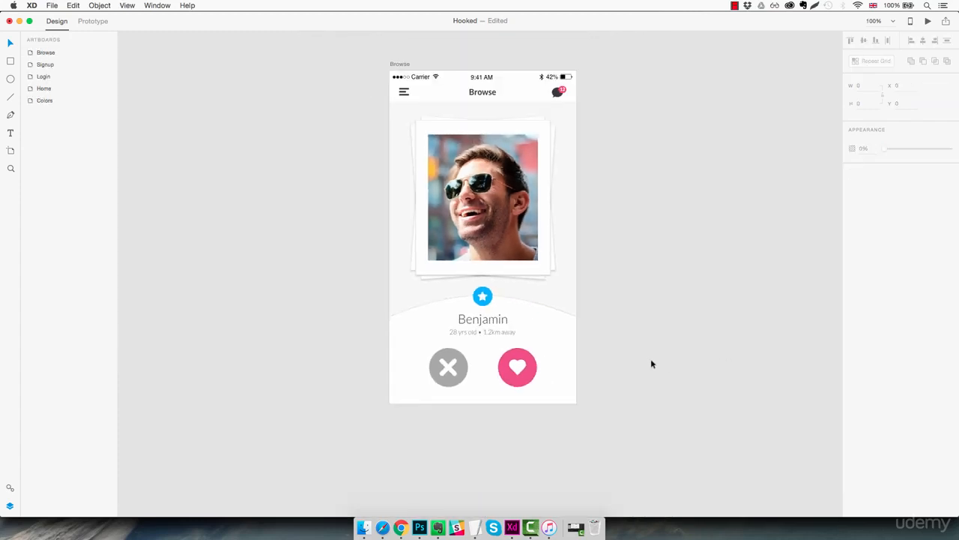
# Step: Rename the star's path layer as Star
pyautogui.click(514, 308)
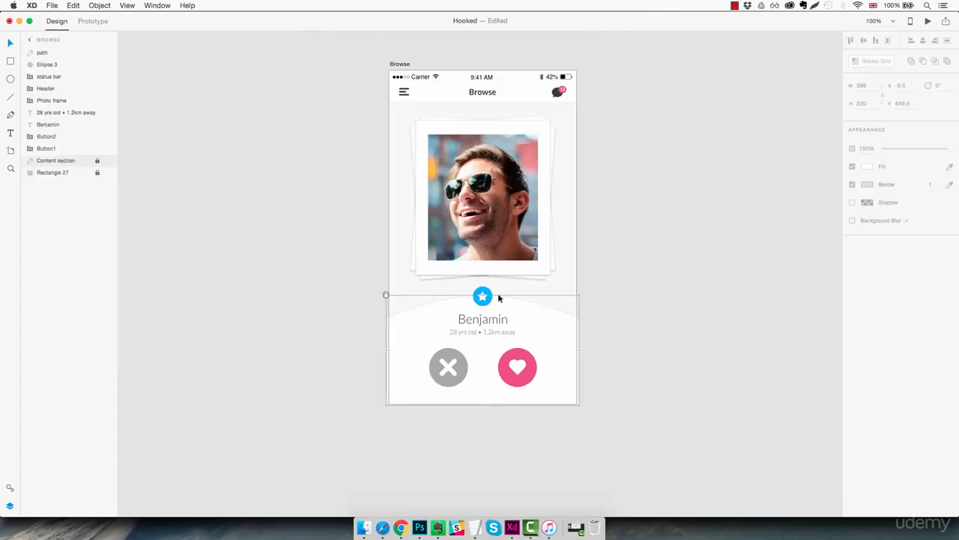
pyautogui.click(484, 295)
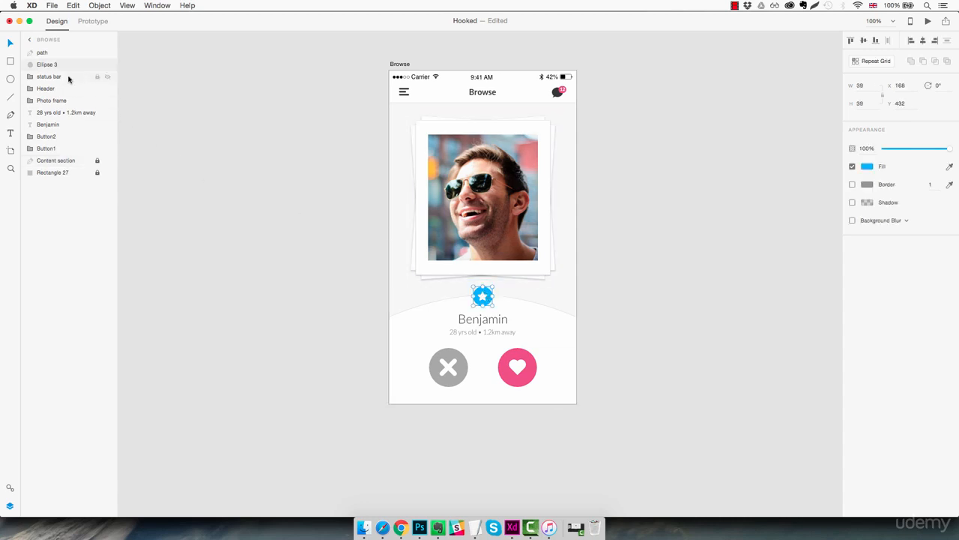
pyautogui.click(50, 54)
pyautogui.doubleClick(42, 53)
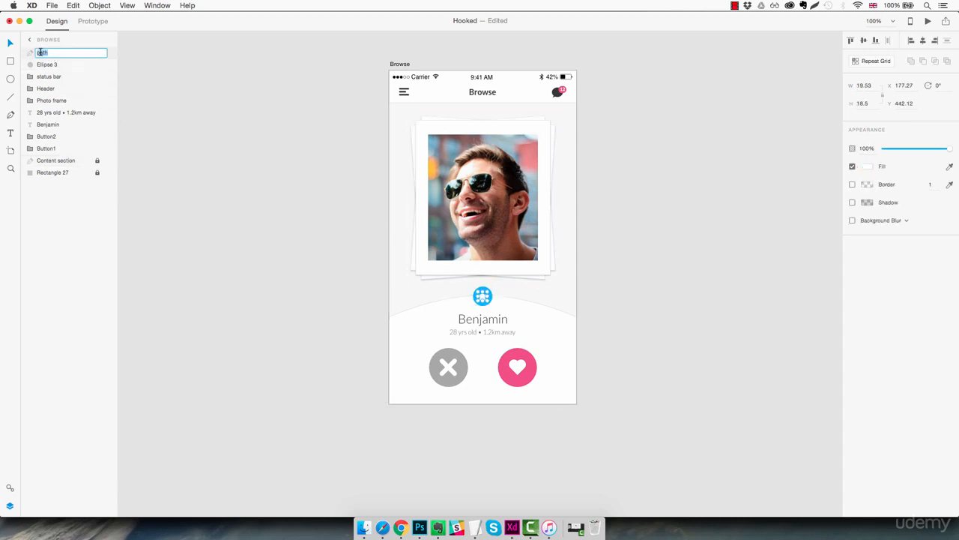
pyautogui.write('Star')
pyautogui.press('Return')
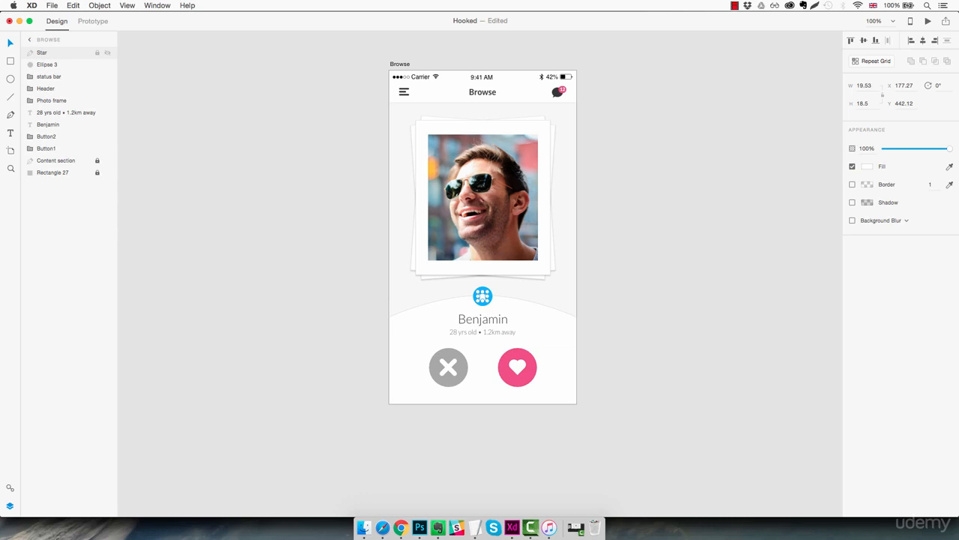
# Step: Group the star with the blue circle and name the group Favourite icon
pyautogui.keyDown('shift'); pyautogui.click(39, 66); pyautogui.keyUp('shift')
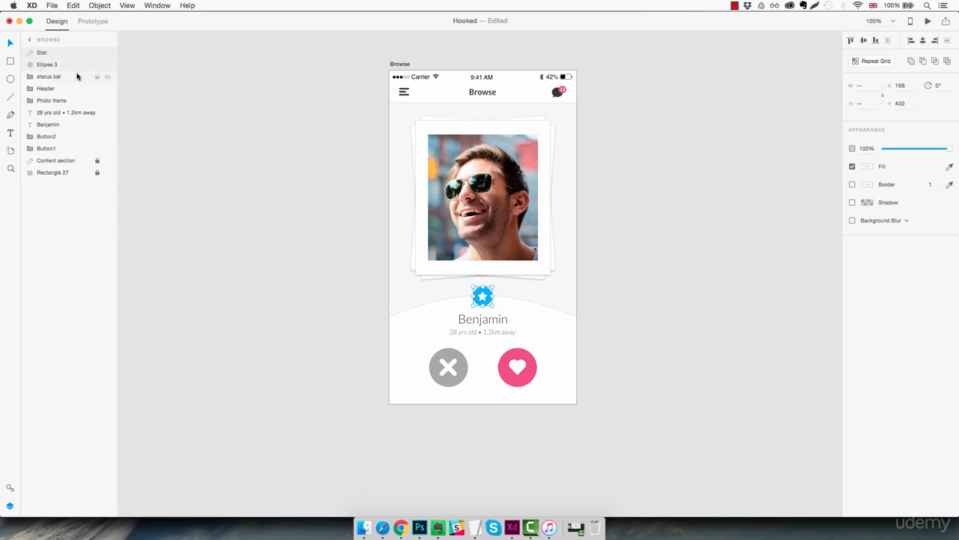
pyautogui.press('super+g')
pyautogui.doubleClick(56, 53)
pyautogui.write('Favourit')
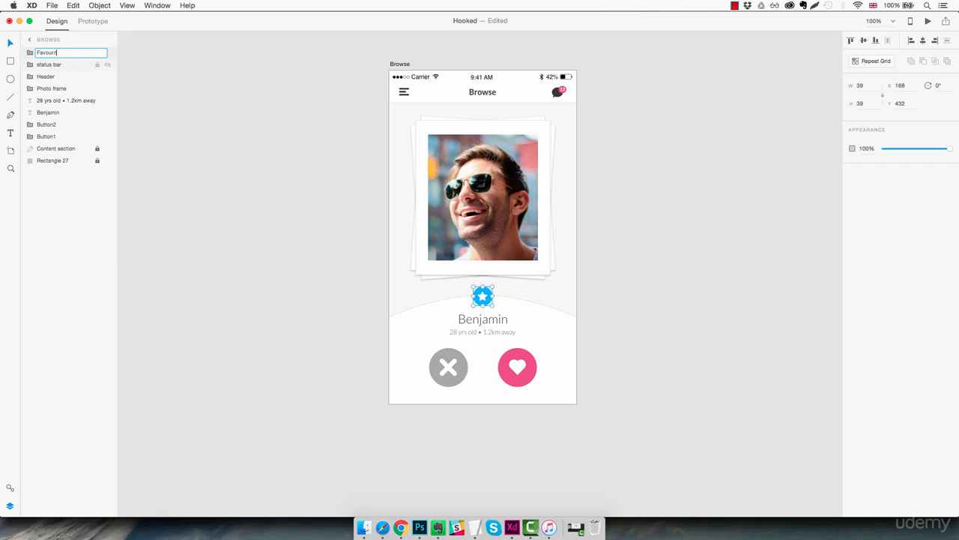
pyautogui.write('e icon')
pyautogui.press('Return')
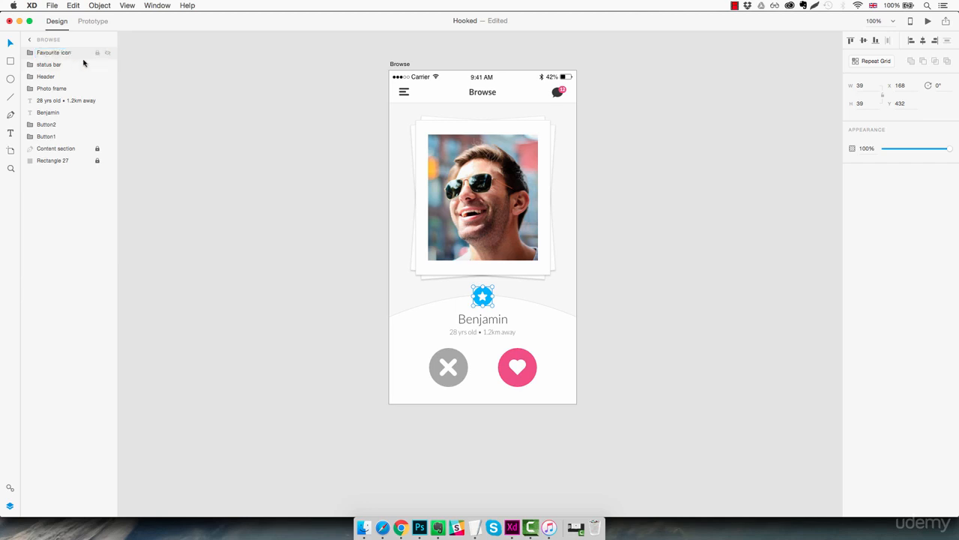
# Step: Reorder the layers so Favourite icon sits below Photo frame and the profile name text sits above the age and distance text
pyautogui.moveTo(71, 53); pyautogui.dragTo(51, 100)
pyautogui.click(50, 111)
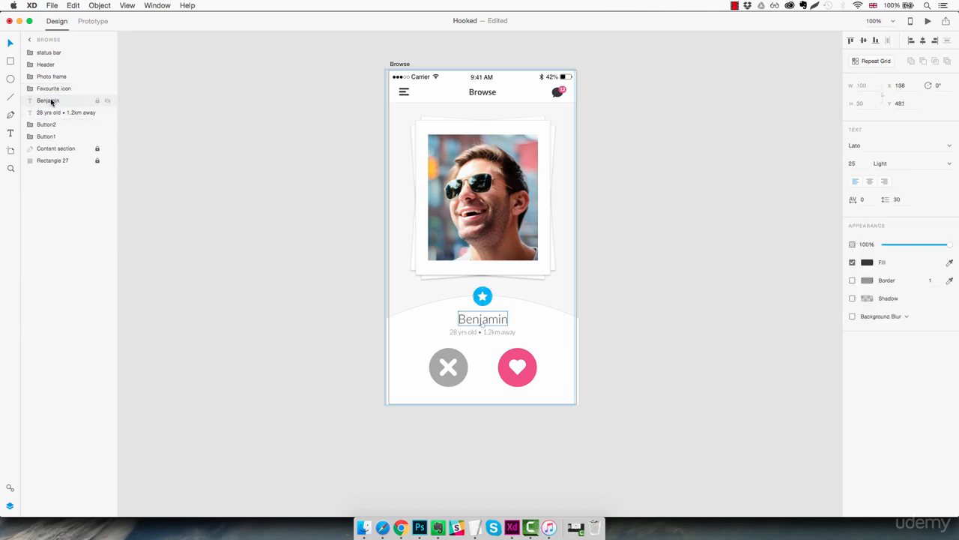
pyautogui.click(589, 277)
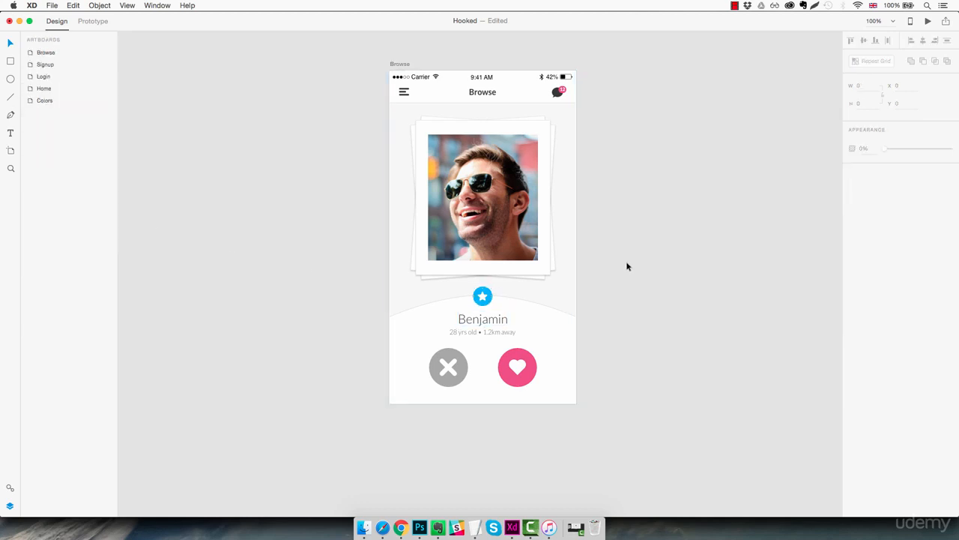